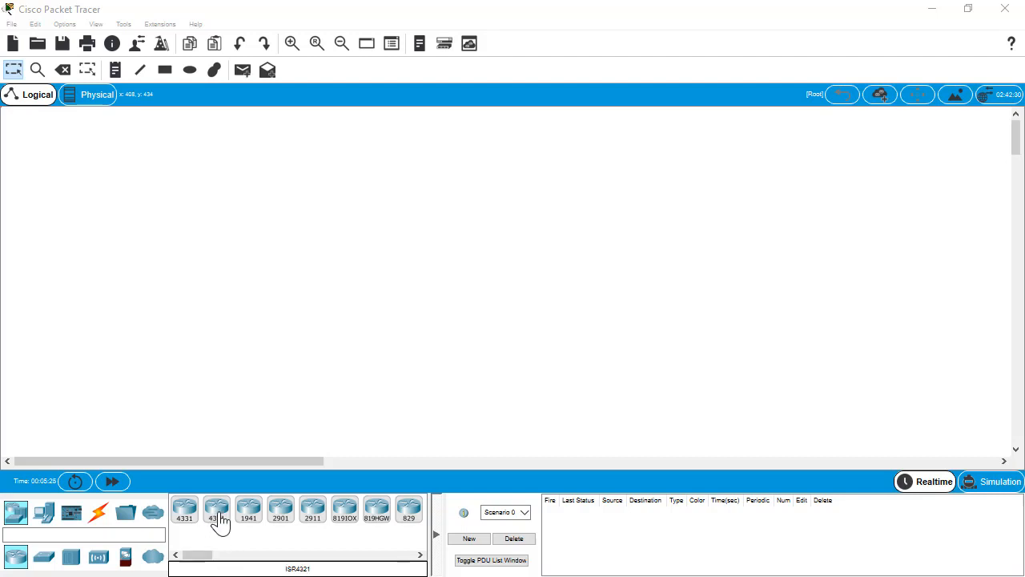
Drag an ISR4321 router from the Routers list onto the empty logical workspace
left_click_drag(218, 516, 429, 248)
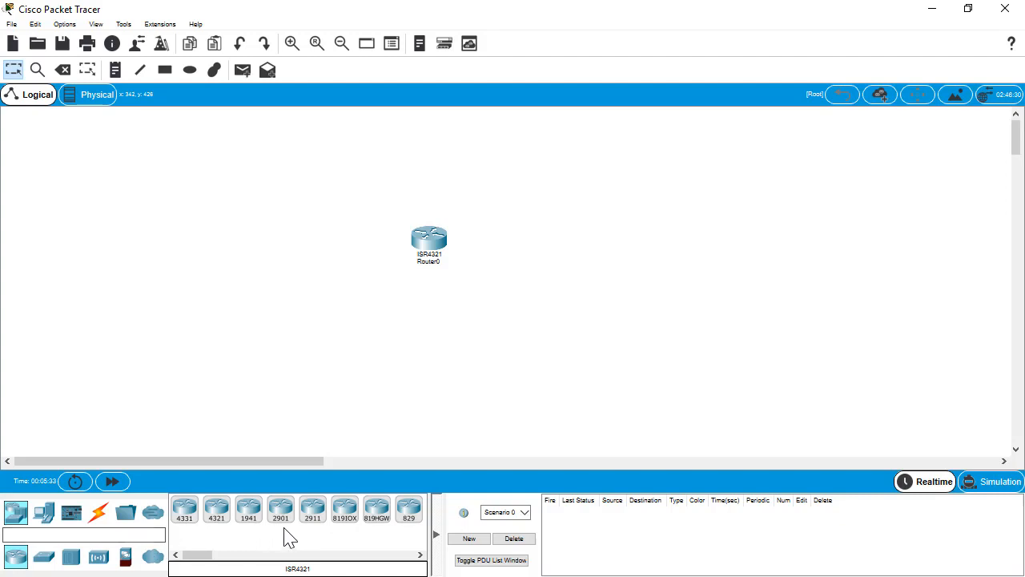
Place a 2960 switch below Router0 and pick the copper straight-through cable
left_click(45, 563)
left_click_drag(198, 516, 425, 349)
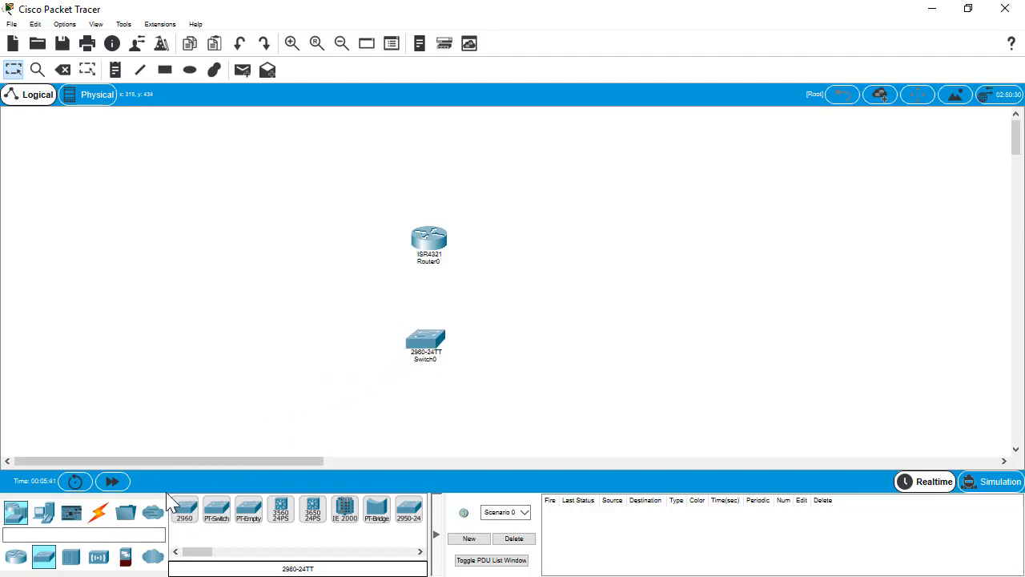
left_click(98, 520)
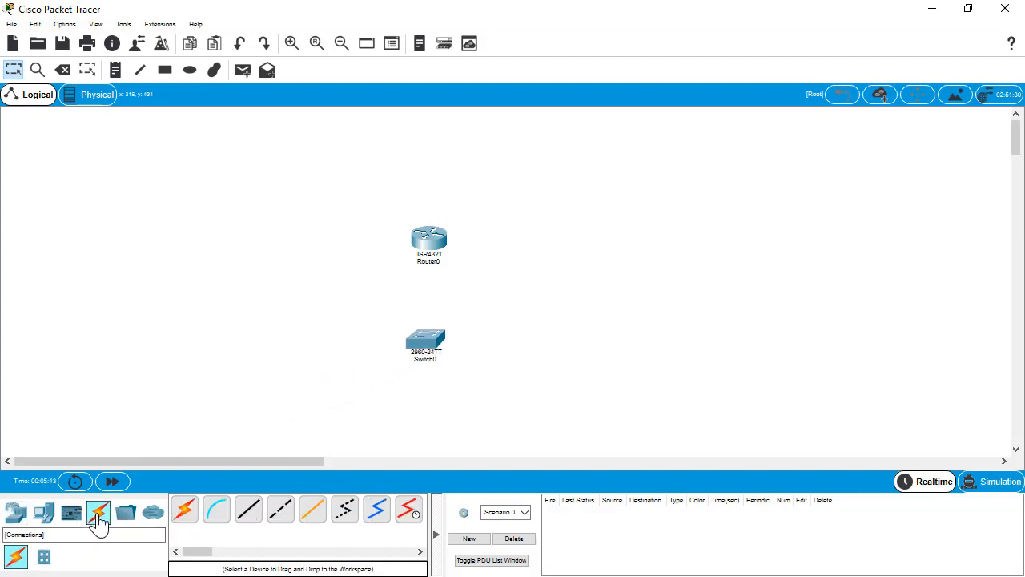
left_click(256, 516)
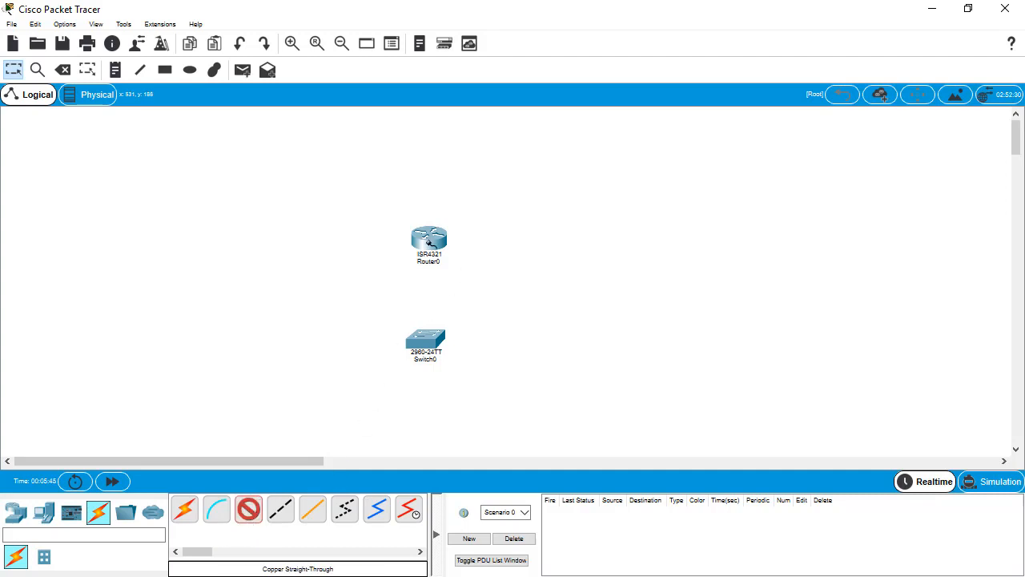
Cable Router0's GigabitEthernet0/0/0 to a switch port, then move the switch right of Router0
left_click(428, 240)
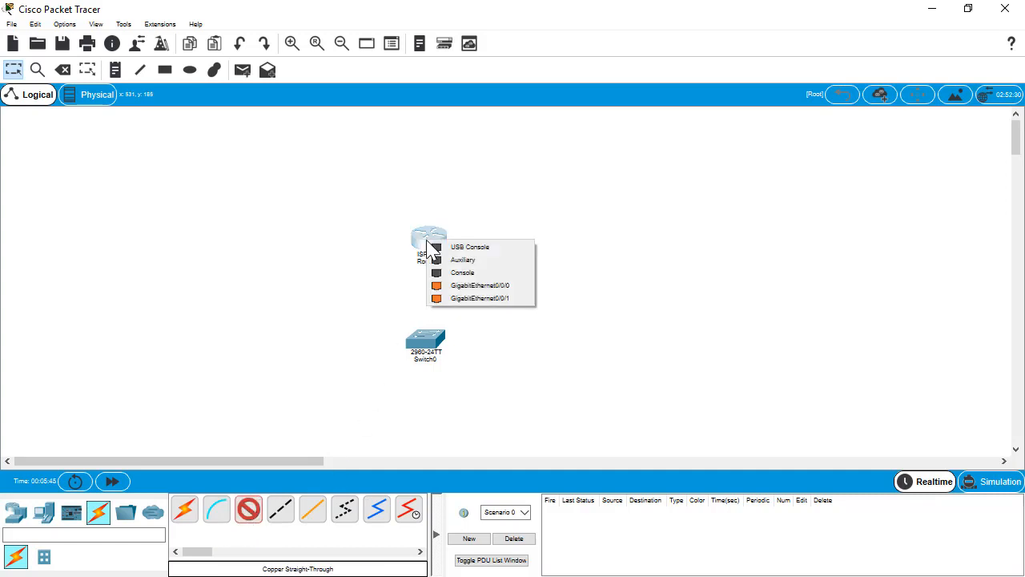
left_click(512, 290)
left_click(424, 344)
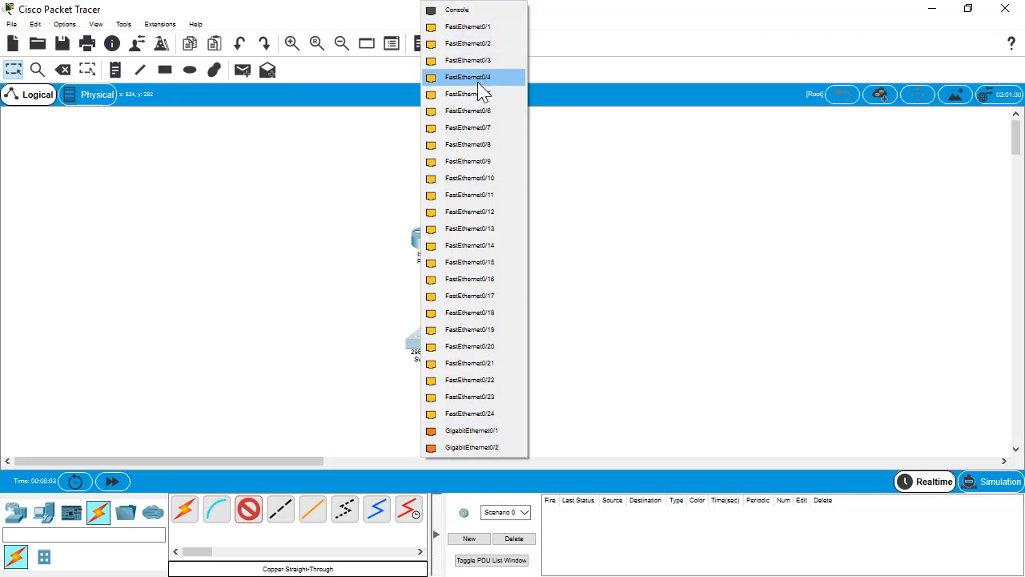
left_click(480, 43)
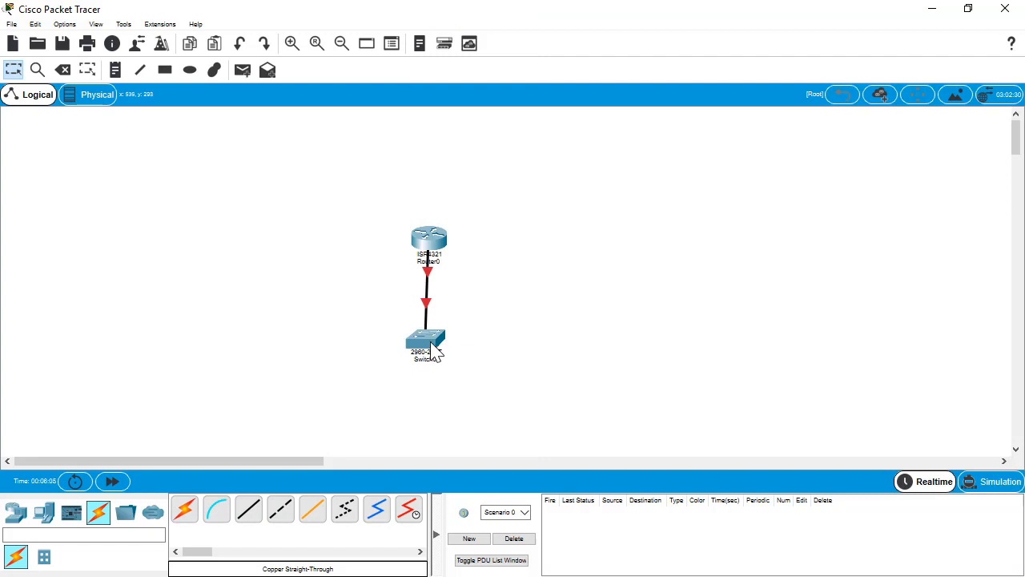
left_click_drag(433, 353, 627, 254)
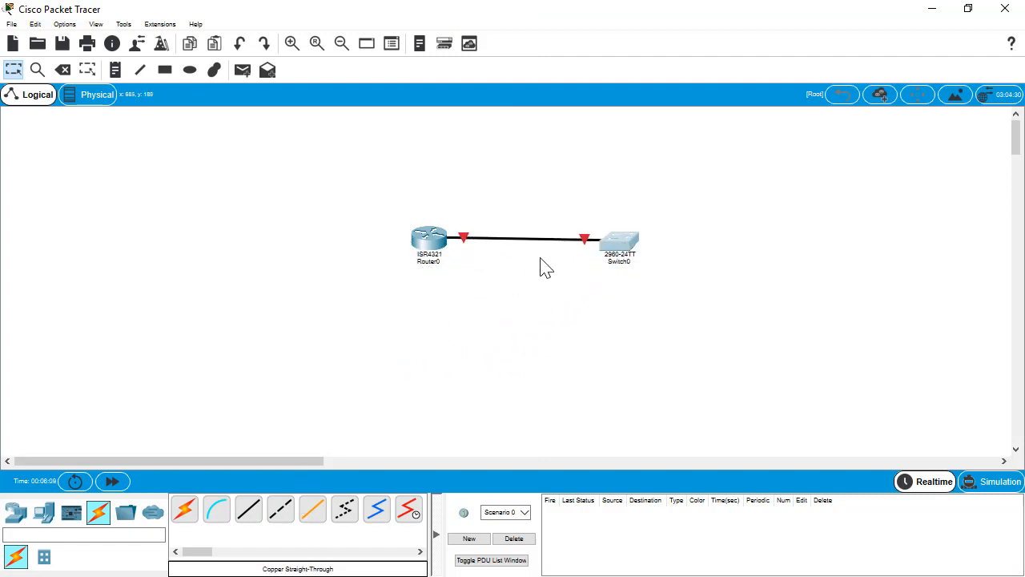
left_click(615, 244)
Start Switch0's CLI at Switch> and raise fonts to 10 pt interface, 12 pt Courier New CLI
left_click(395, 105)
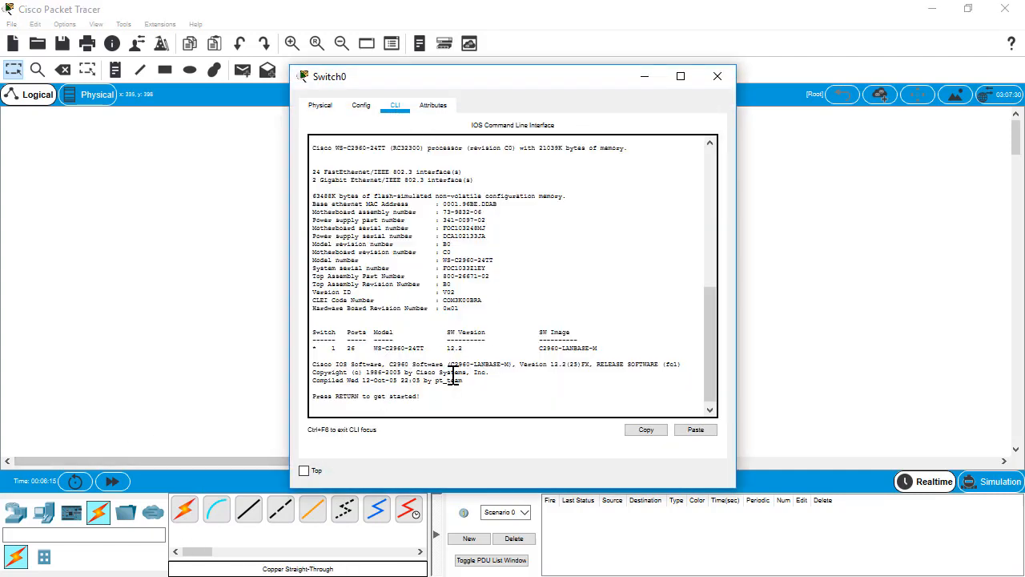
key("Return")
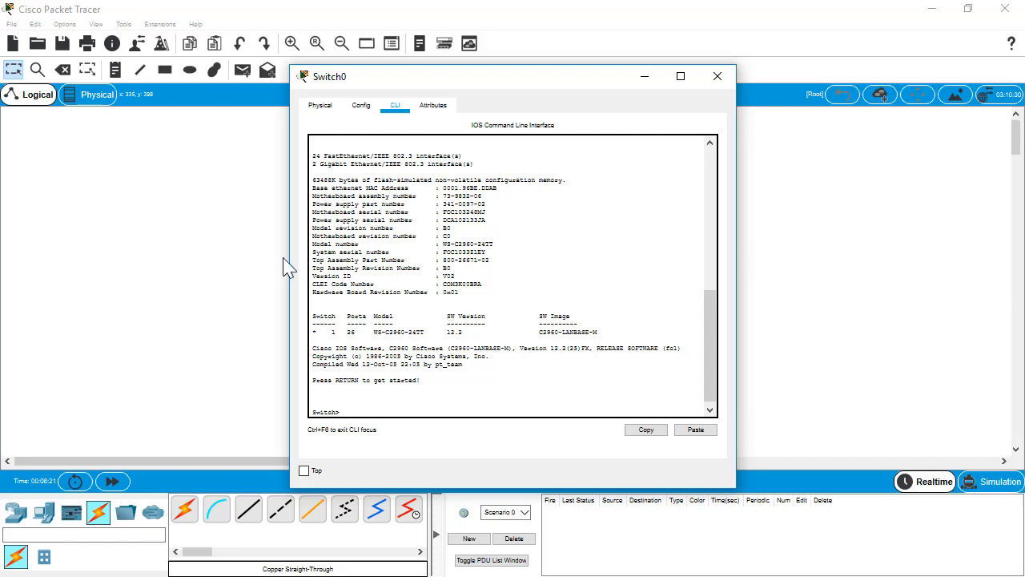
left_click(65, 24)
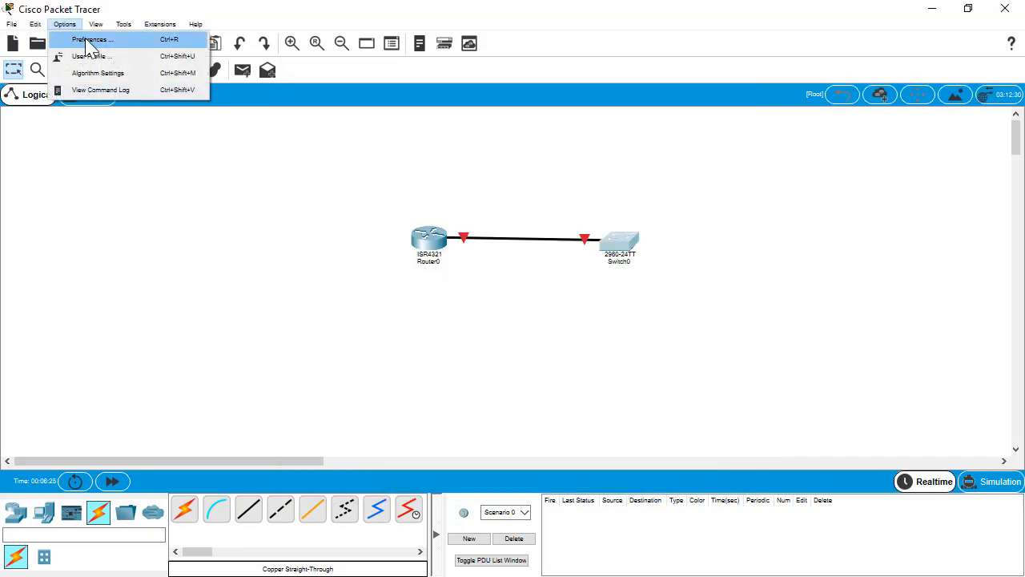
left_click(90, 39)
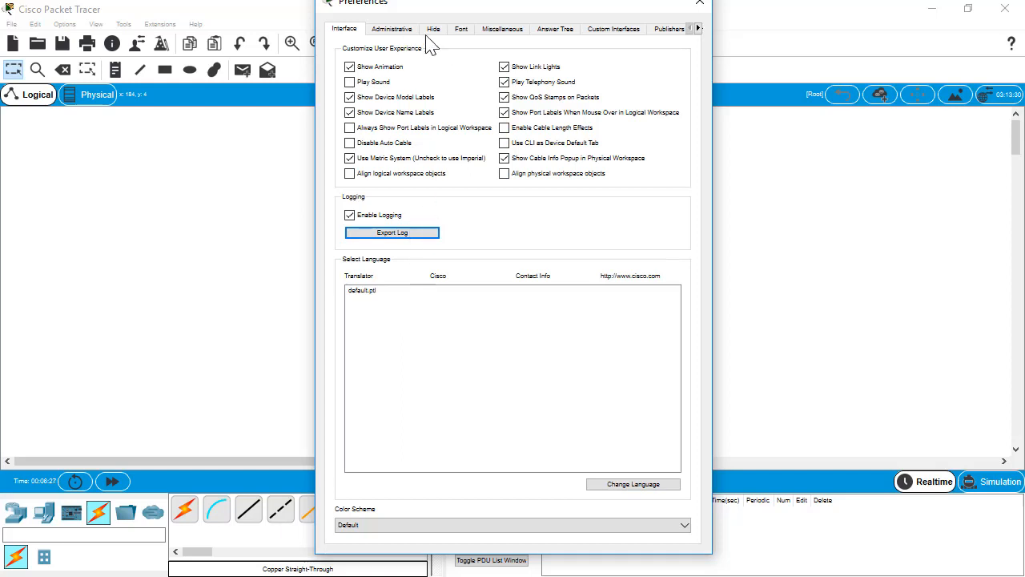
left_click(463, 31)
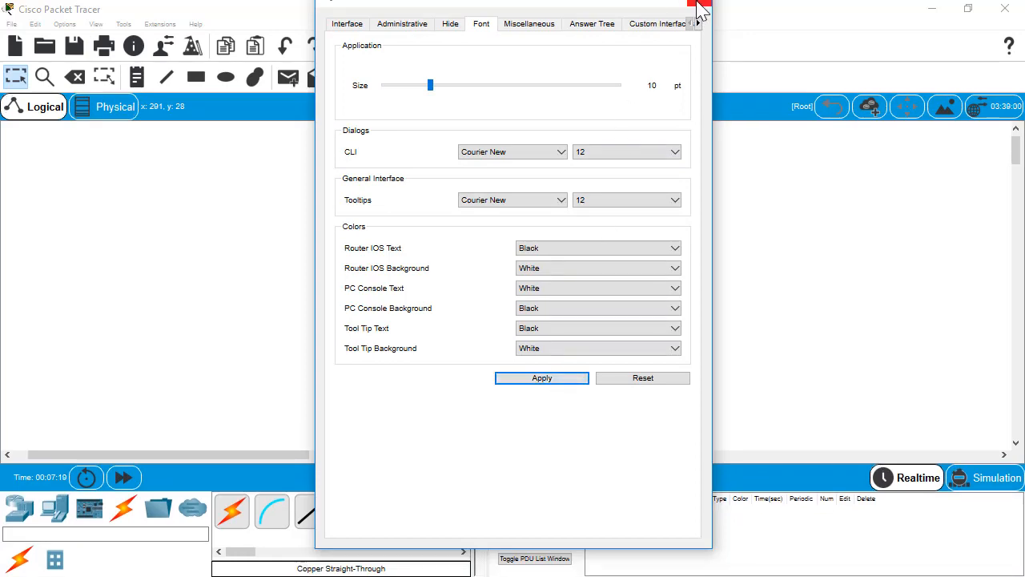
left_click(698, 7)
left_click(632, 264)
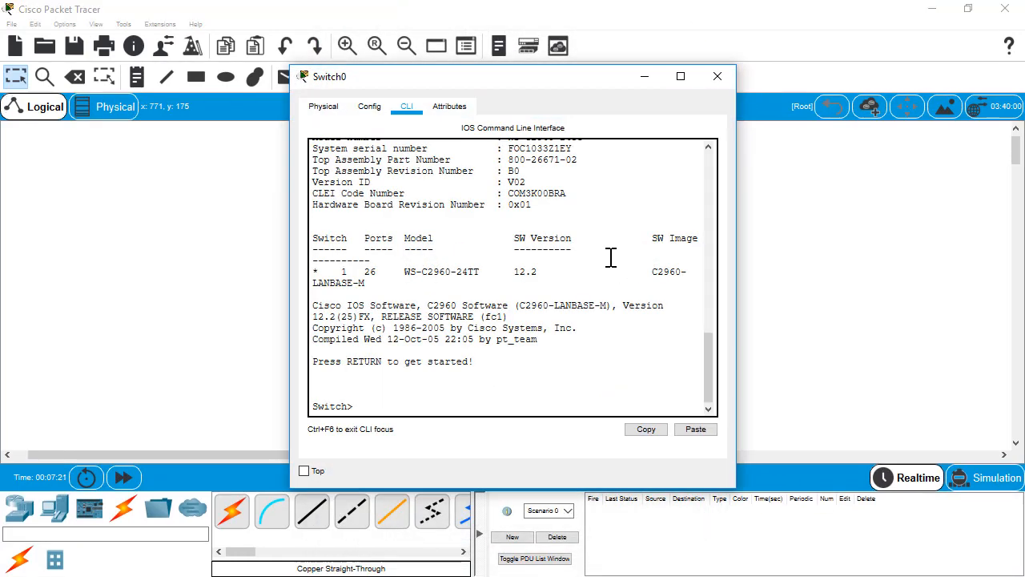
Enter global configuration mode and set the switch hostname to S1
left_click_drag(493, 89, 570, 51)
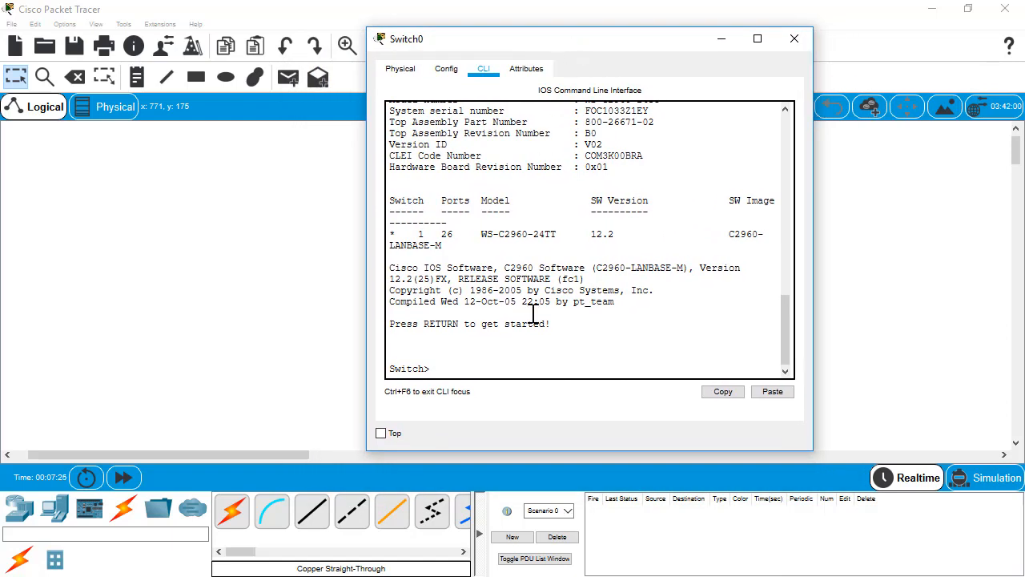
left_click(517, 346)
type("enable")
key("Return")
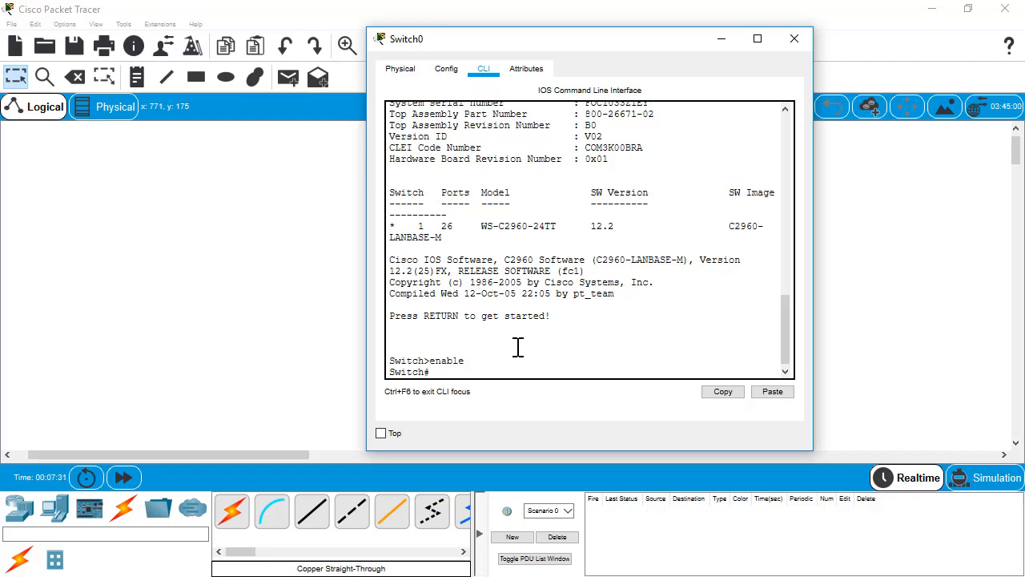
type("config t")
key("Return")
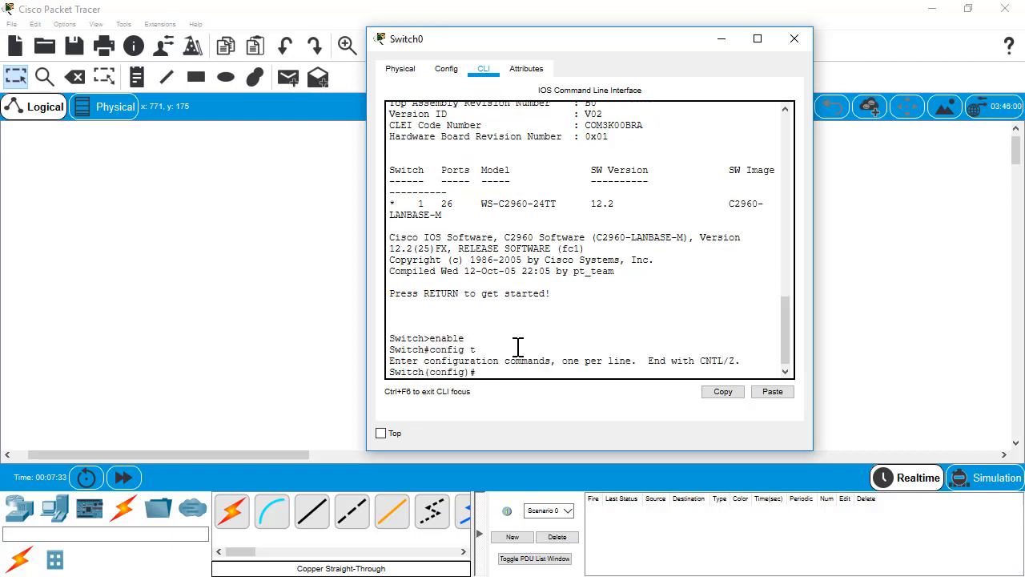
type("hostname S1")
key("Return")
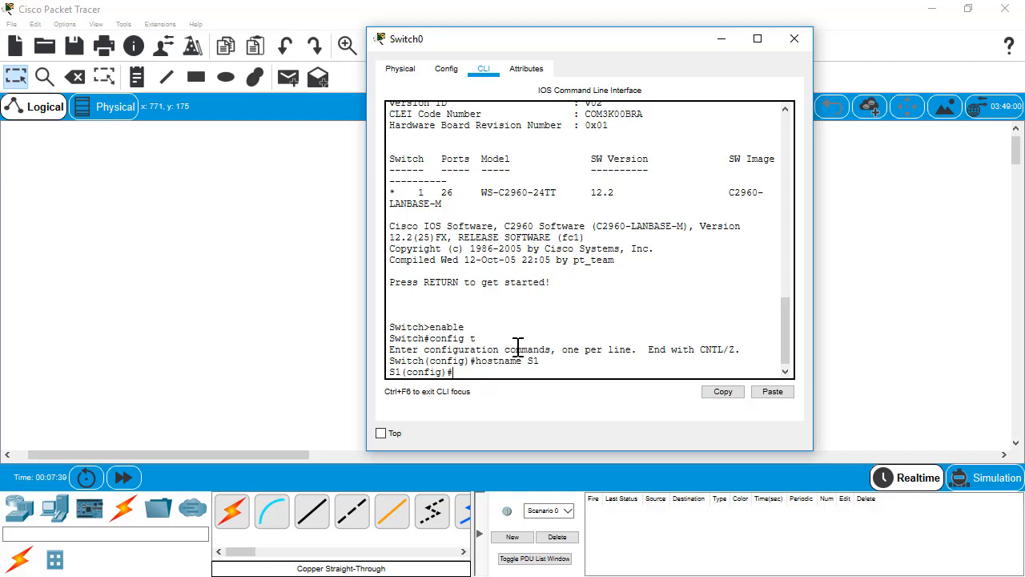
Create VLAN 99 named Managment and return to global configuration
type("vlan 99")
key("Return")
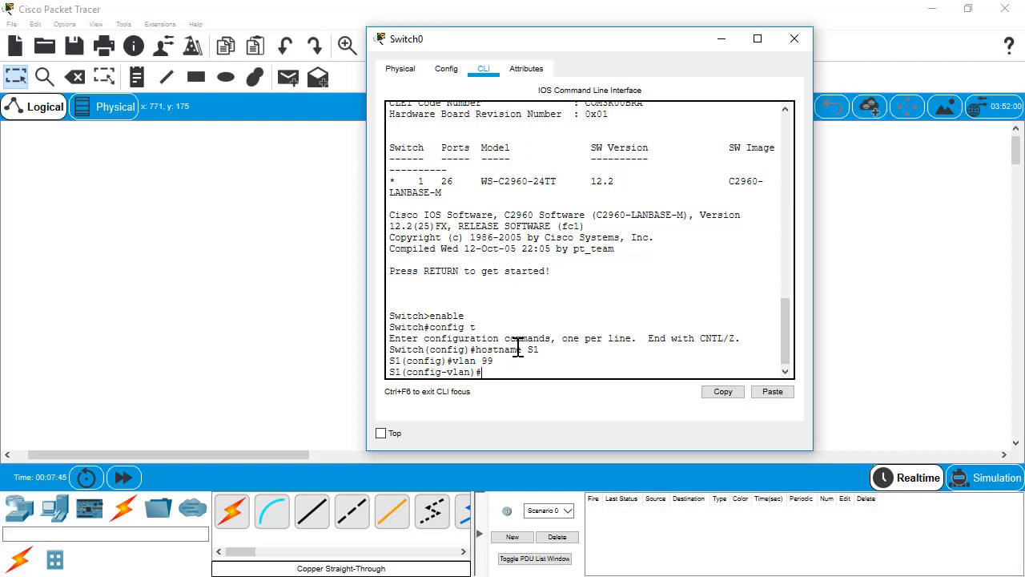
type("name Managment")
key("Return")
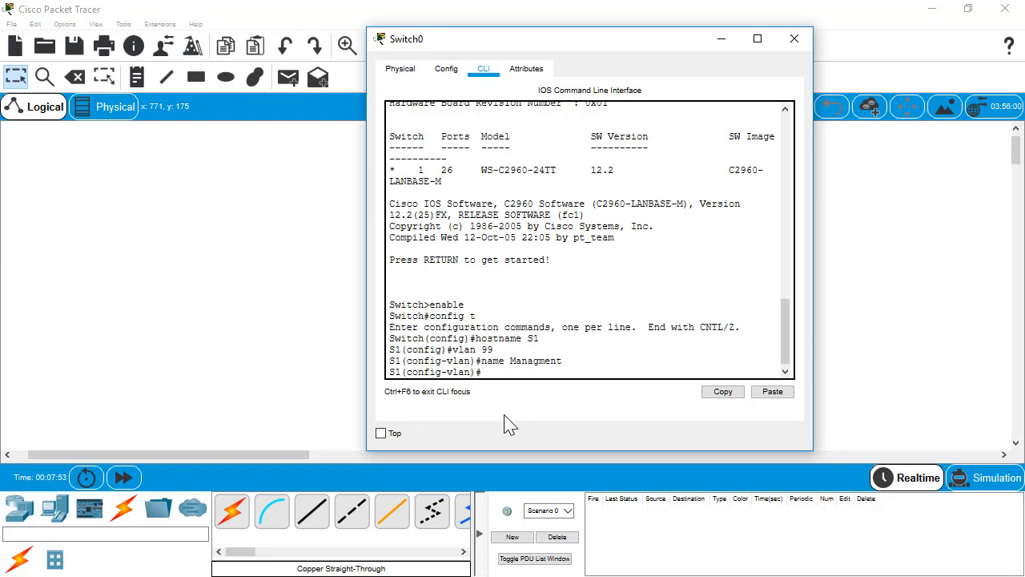
type("exit")
key("Return")
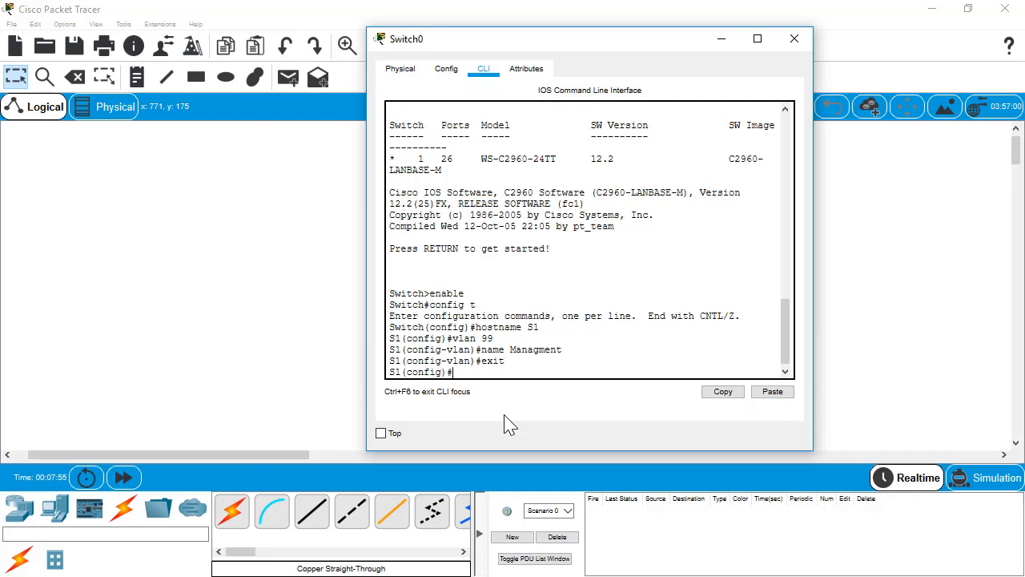
type("interface vlan99")
Give interface vlan99 address 192.168.1.2 255.255.255.0, enable it with no shut, and exit
key("Return")
key("Return")
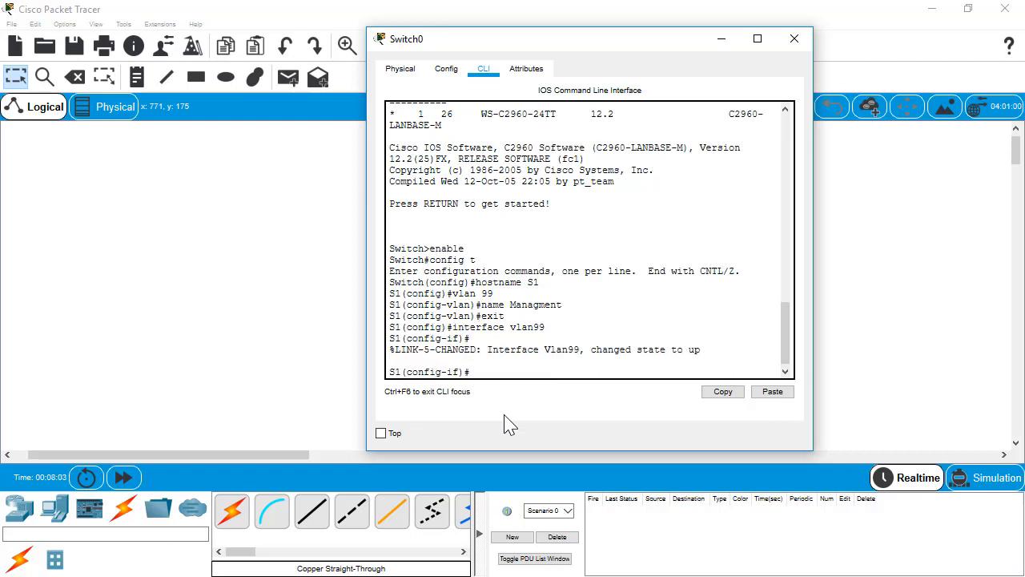
type("ip address 192.168.")
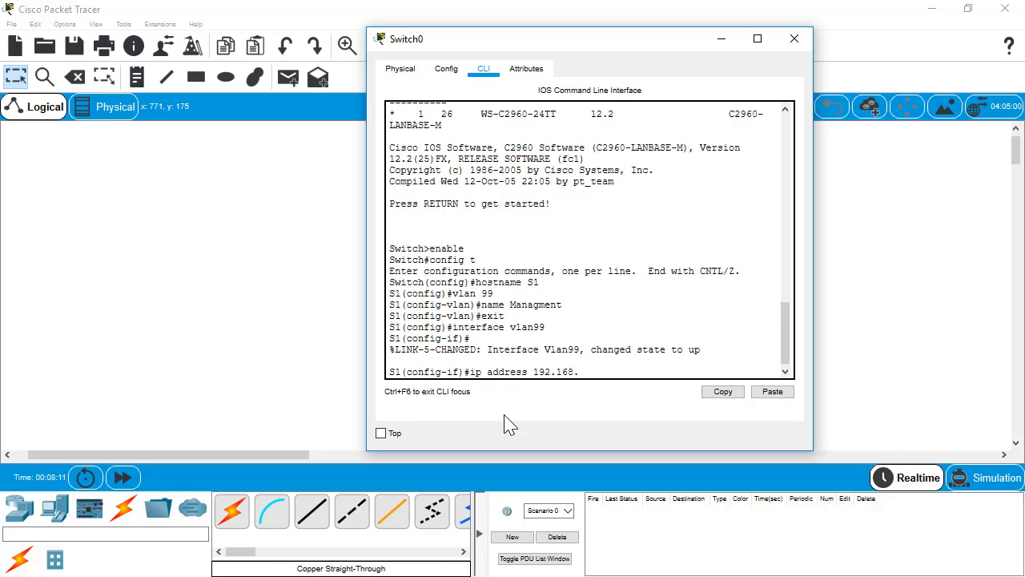
type("1.2 22")
key("BackSpace")
key("BackSpace")
type("55.255.255.0")
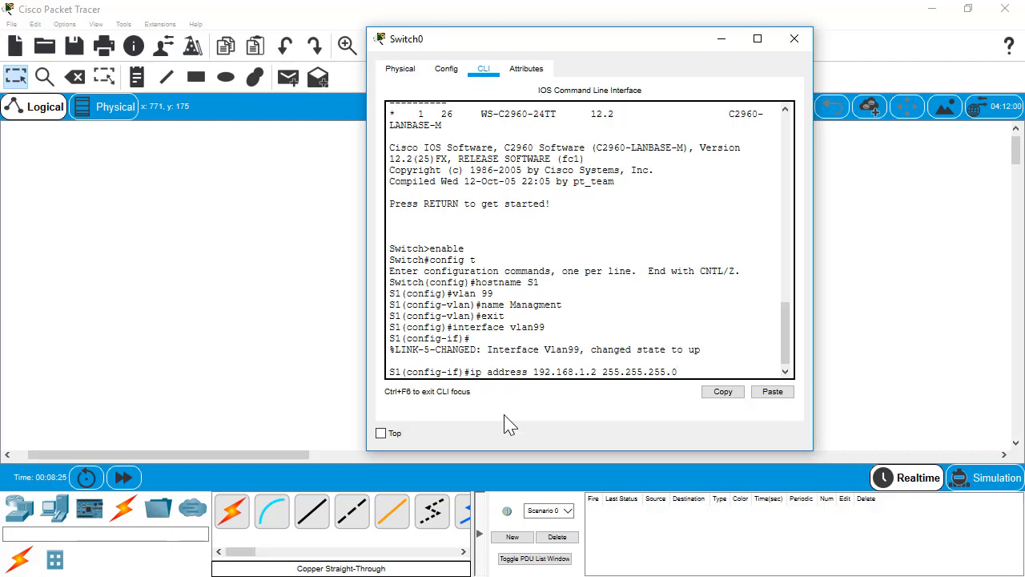
key("Return")
type("no shut")
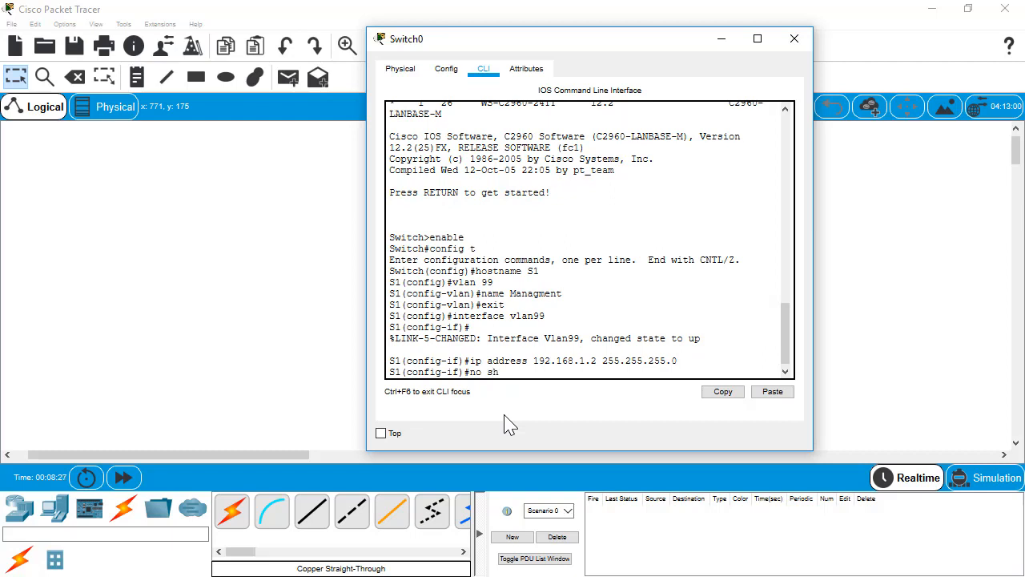
key("Return")
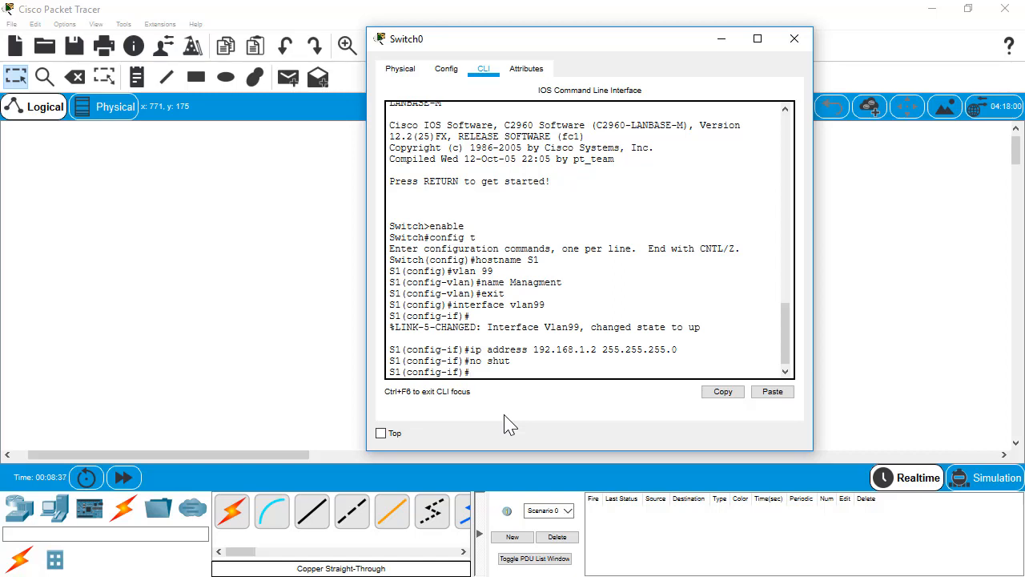
type("exit")
key("Return")
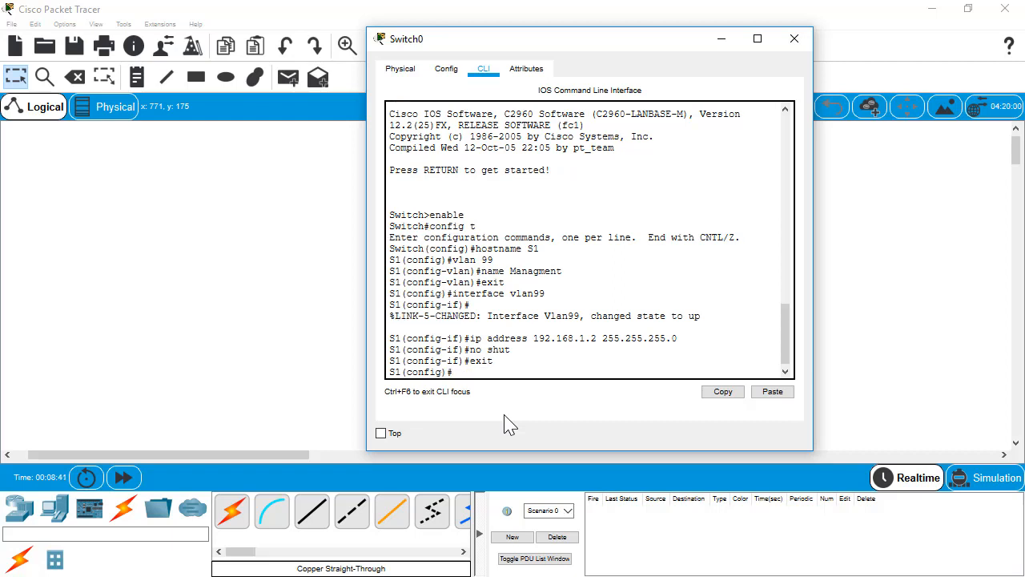
Select ports f0/2 through f0/5 with an interface range command
type("in")
key("Tab")
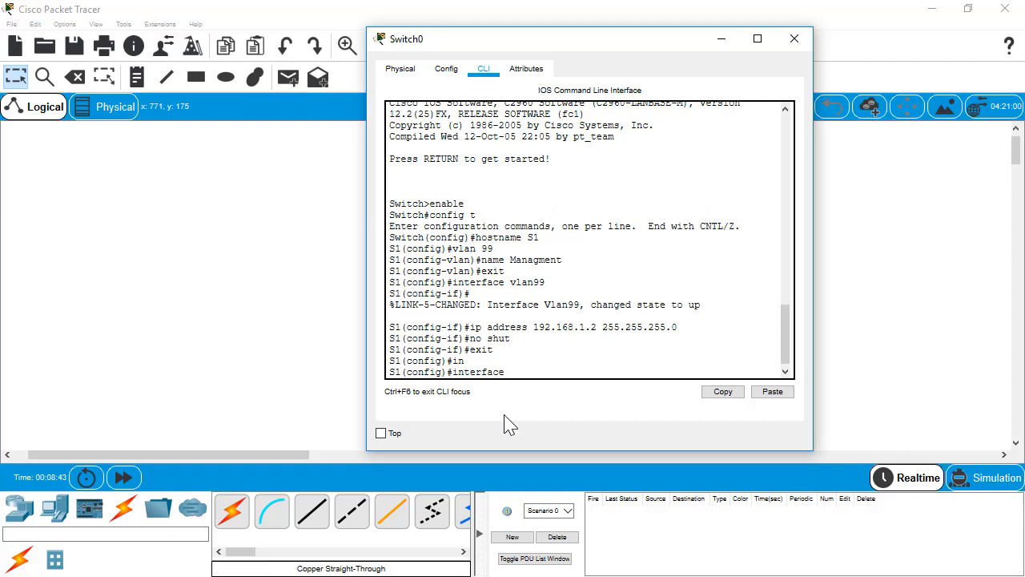
type("rnage")
key("BackSpace")
key("BackSpace")
key("BackSpace")
key("BackSpace")
type("ange")
key("Tab")
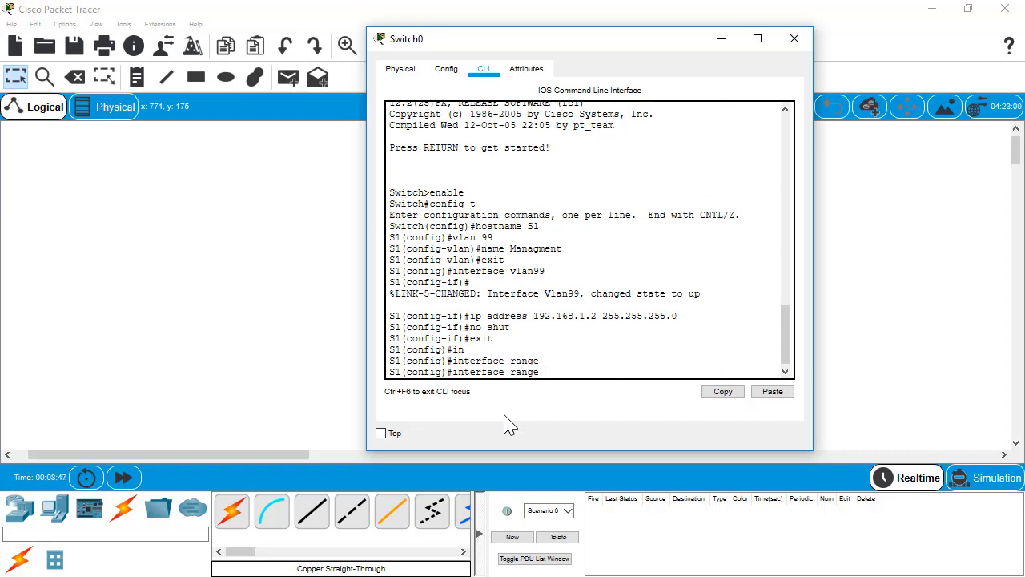
type("f0/2 - 5")
key("Return")
Make the f0/2–5 ports access ports assigned to VLAN 99
type("swi")
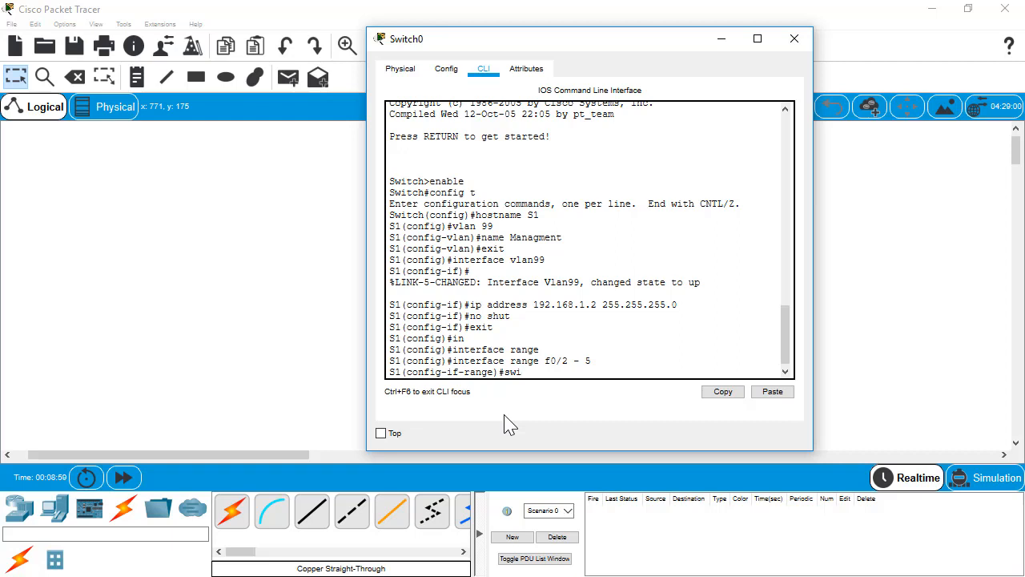
type("tchp")
key("Tab")
key("BackSpace")
key("BackSpace")
key("BackSpace")
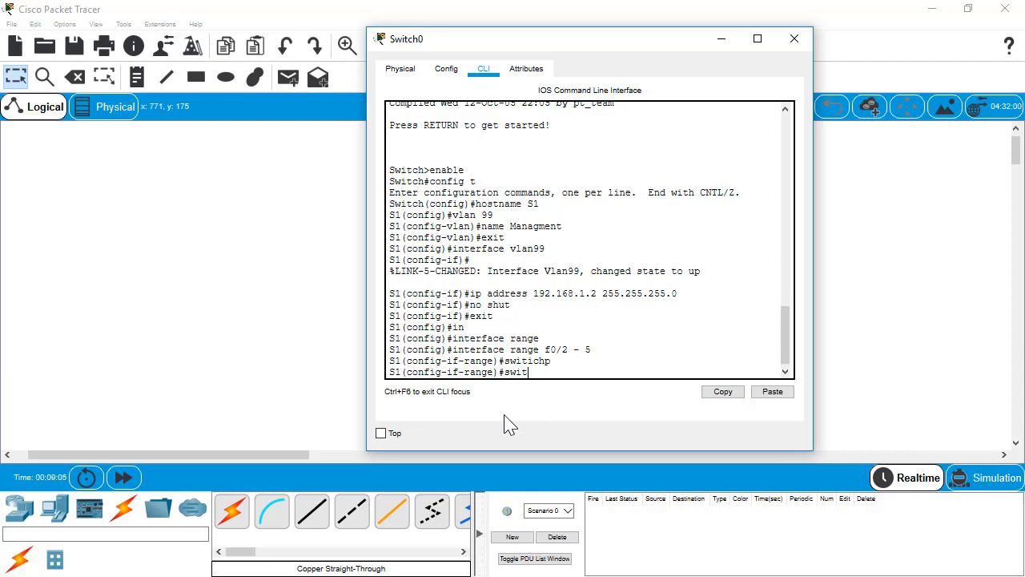
key("Tab")
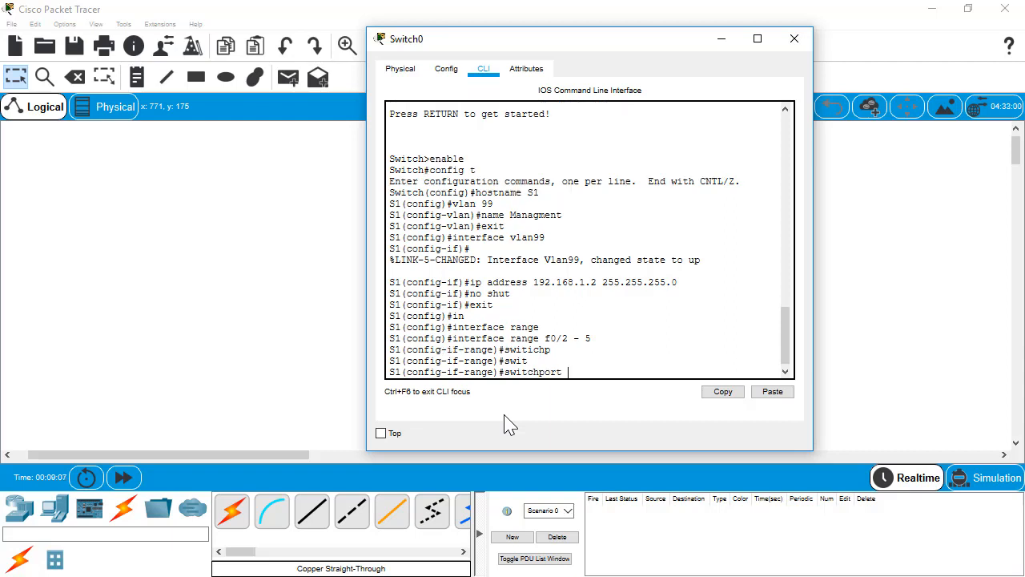
type("mode access")
key("Return")
type("switch")
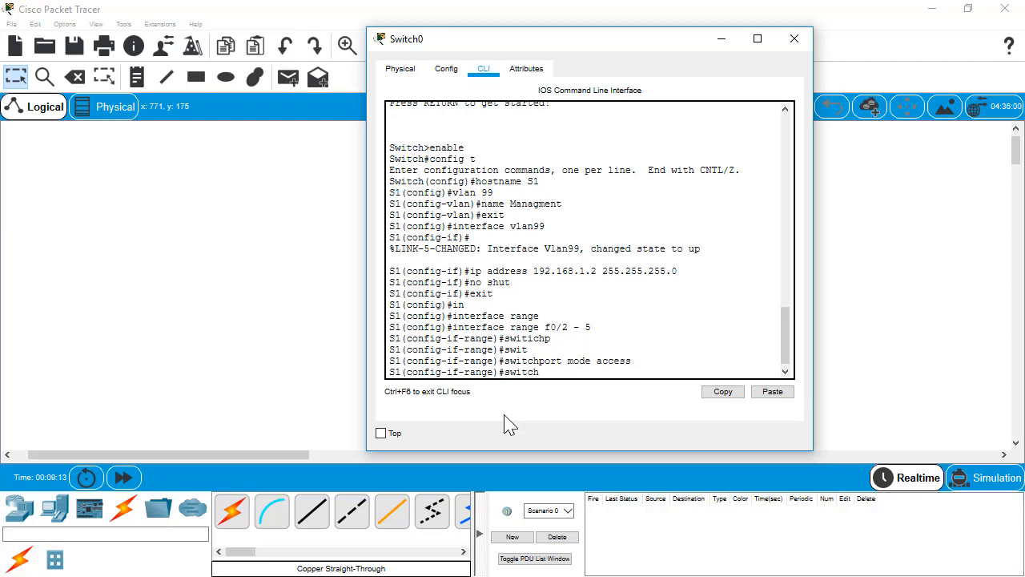
type("p")
key("Tab")
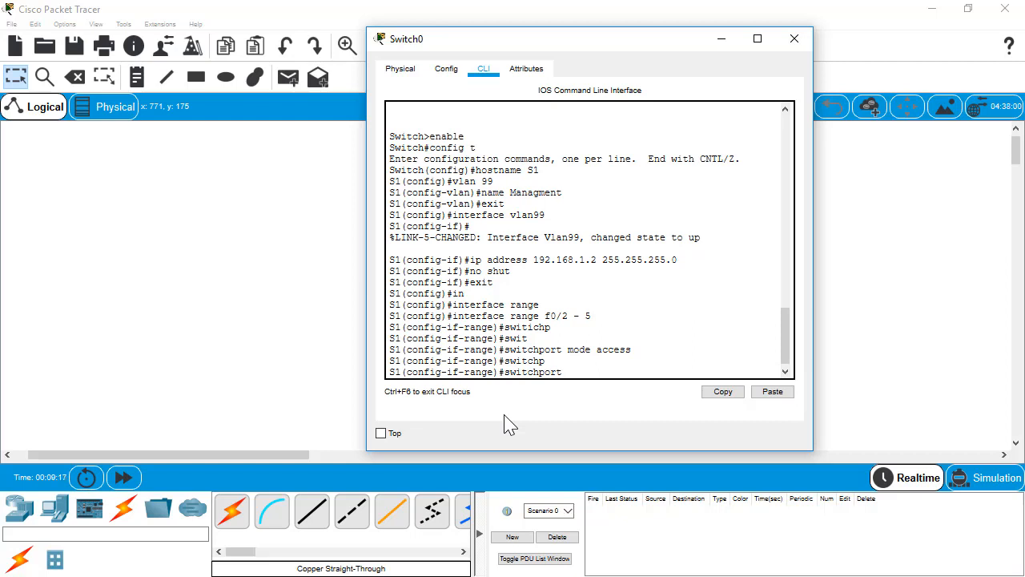
type("ac")
key("Tab")
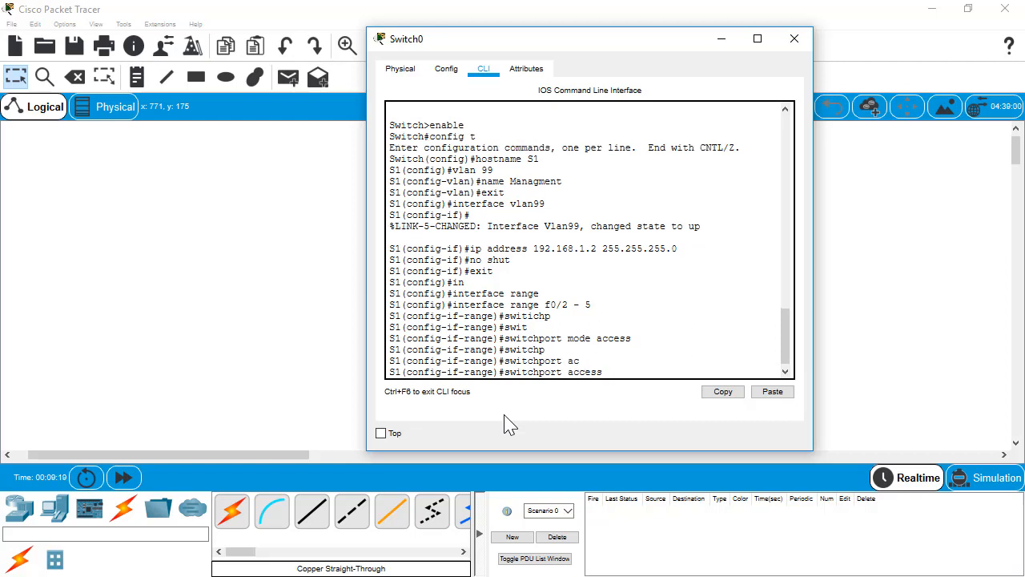
type("vlan 99")
key("Return")
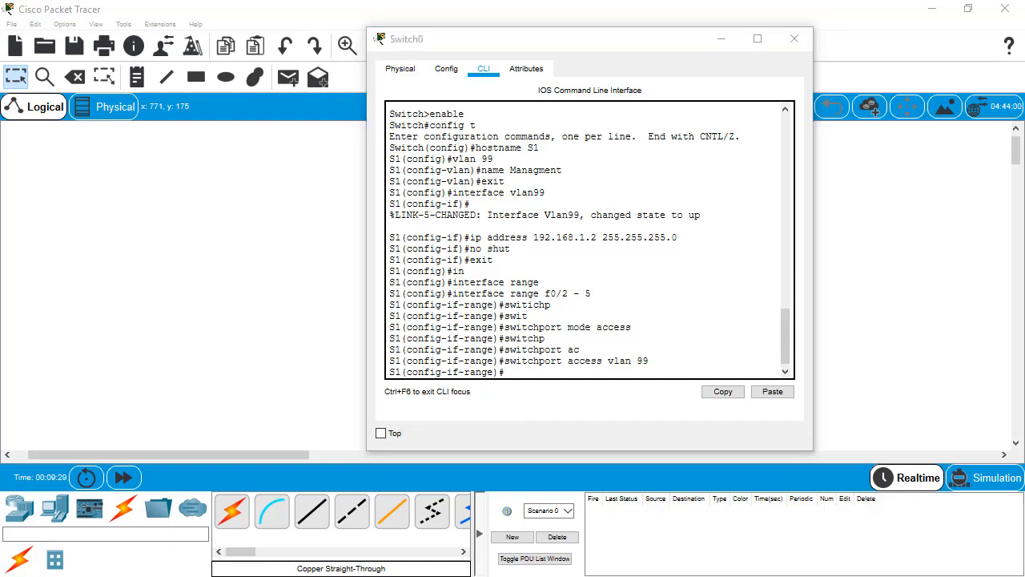
Exit the interface range configuration and begin the console line command
left_click(569, 303)
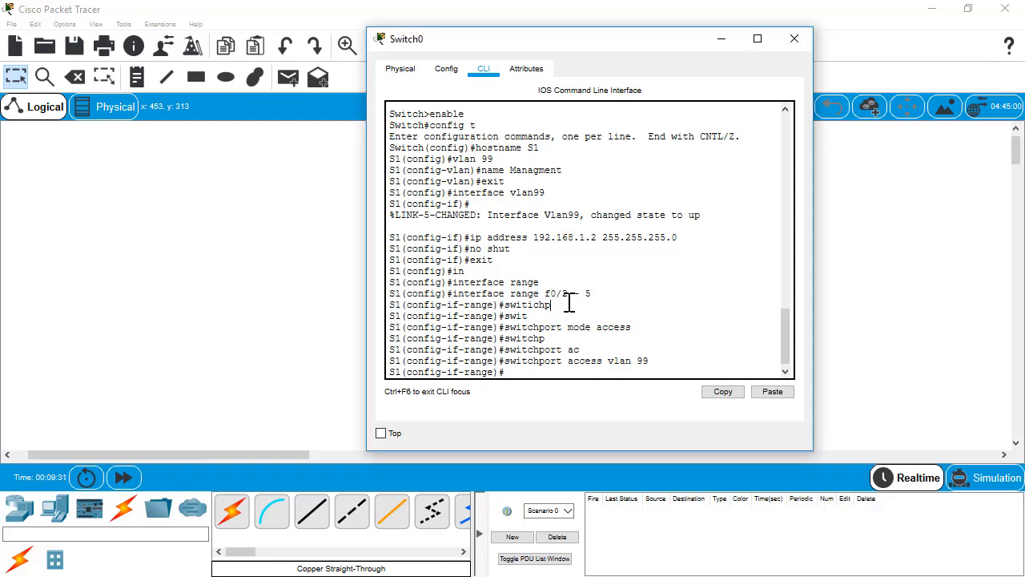
type("exit")
key("Return")
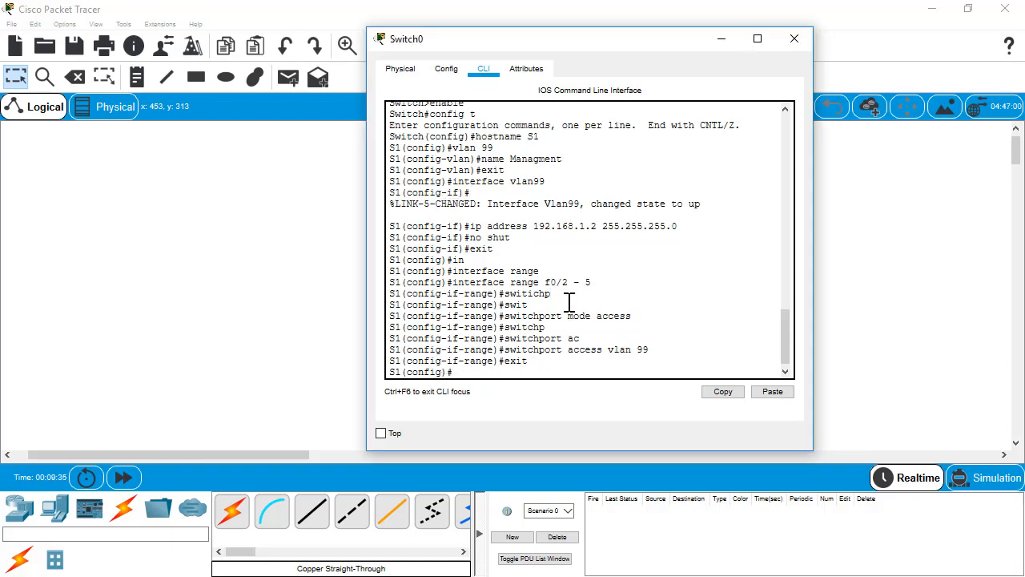
type("line von")
key("BackSpace")
key("BackSpace")
key("BackSpace")
key("BackSpace")
Set a password on console line 0 and require login
type("con 0")
key("Return")
type("p")
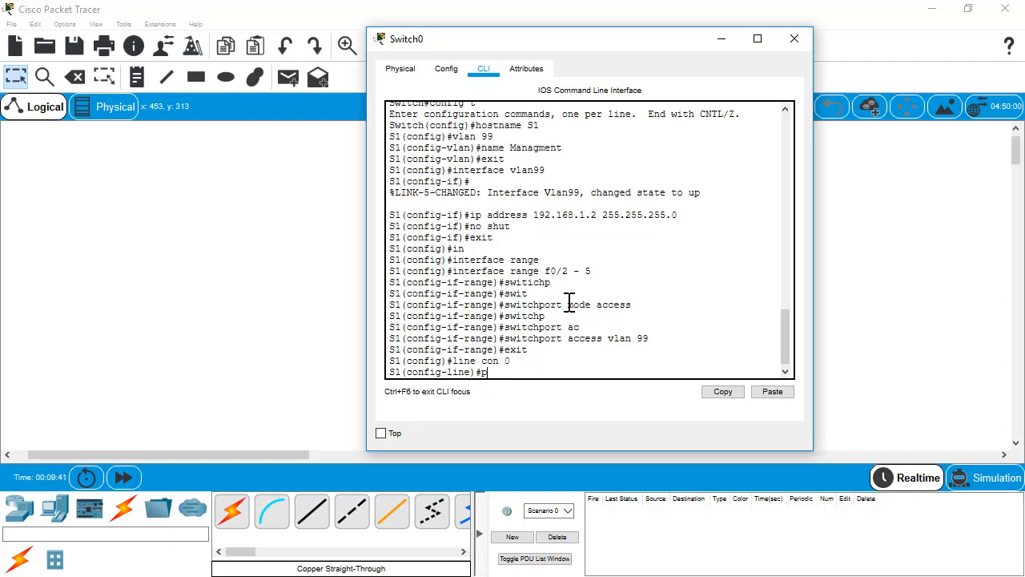
type("assword cisco")
key("Return")
type("logi")
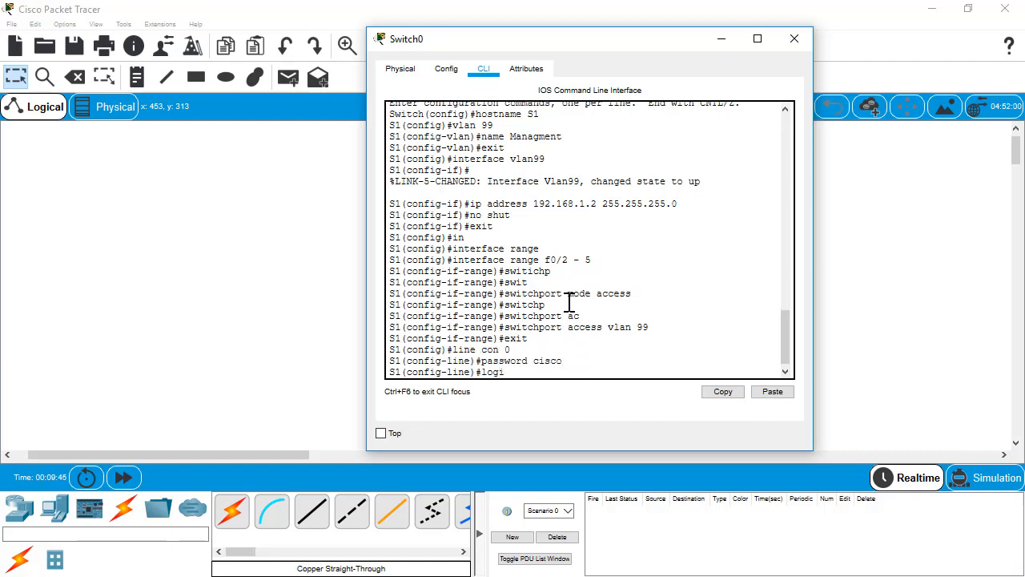
type("n")
key("Return")
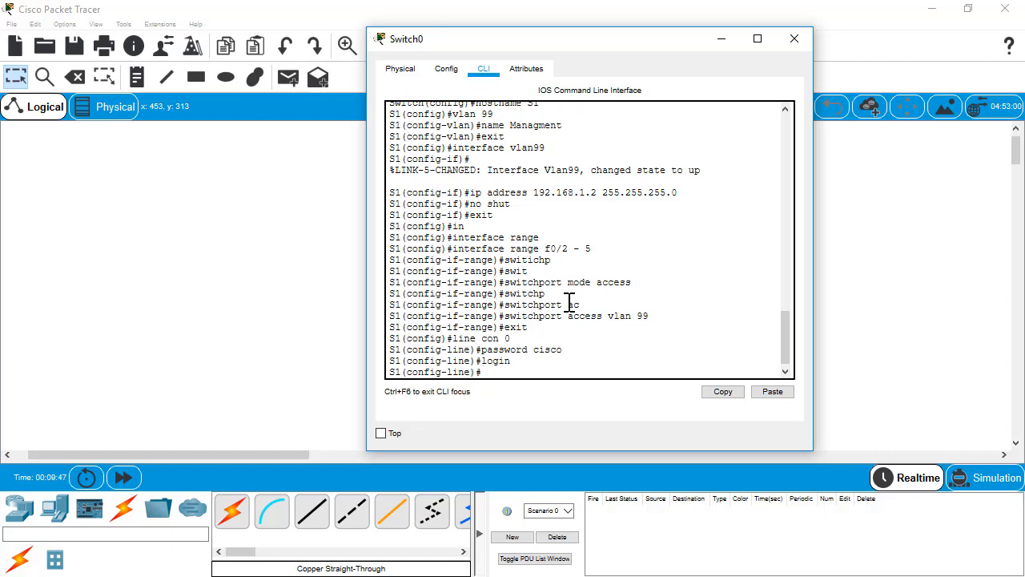
Set a password and login on VTY lines 0–15, then return to privileged EXEC with end
type("line vty 0 15")
key("Return")
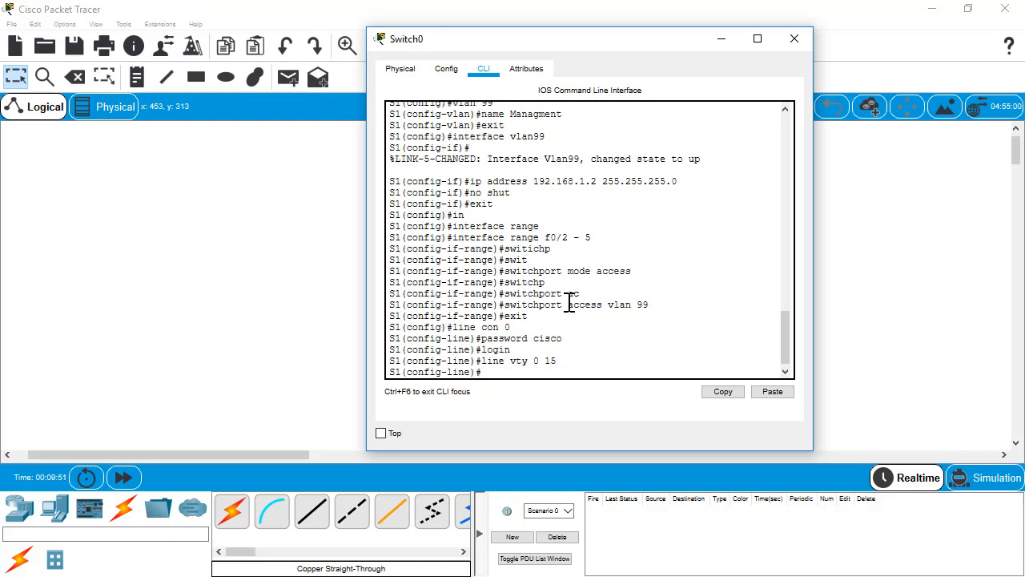
type("pssword")
key("BackSpace")
key("BackSpace")
key("BackSpace")
key("BackSpace")
key("BackSpace")
key("BackSpace")
type("as")
key("Tab")
type("cisco")
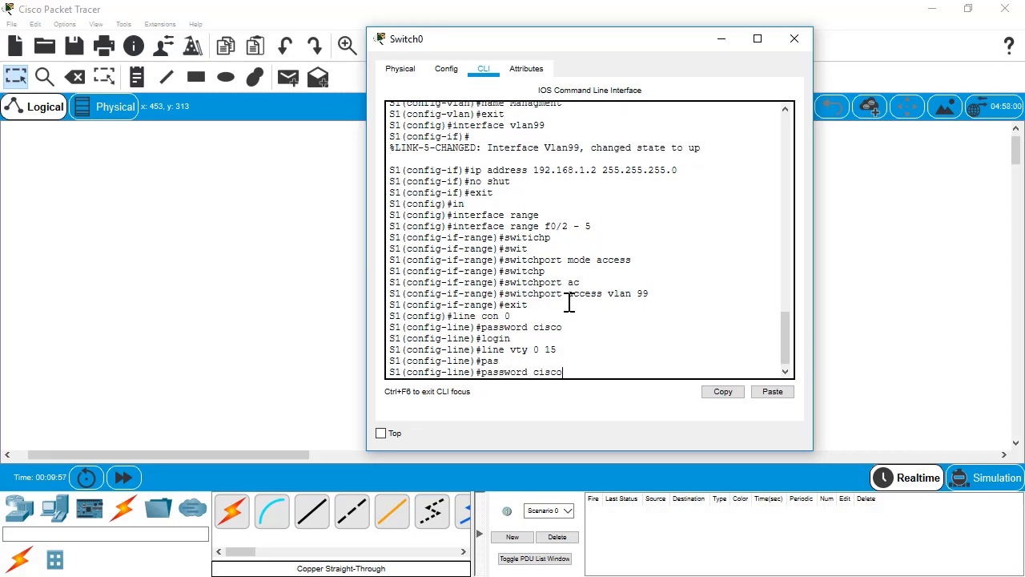
key("Return")
type("login")
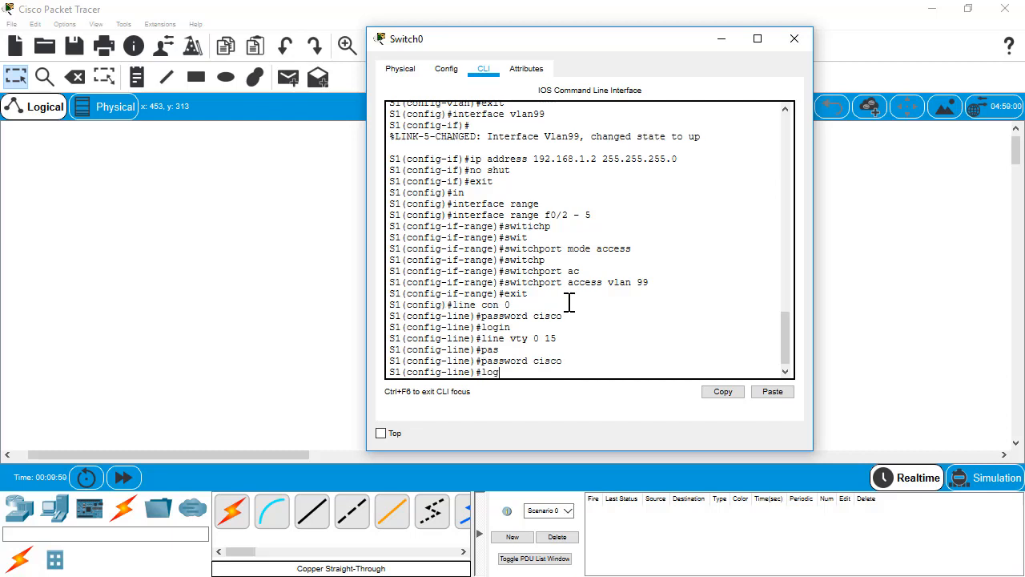
key("Return")
type("en")
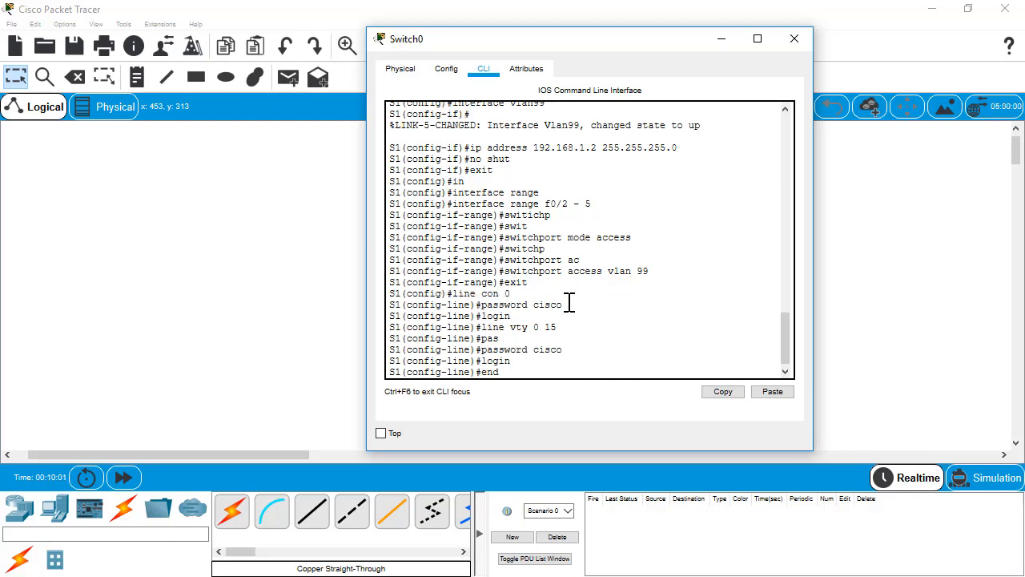
type("d")
key("Return")
key("Return")
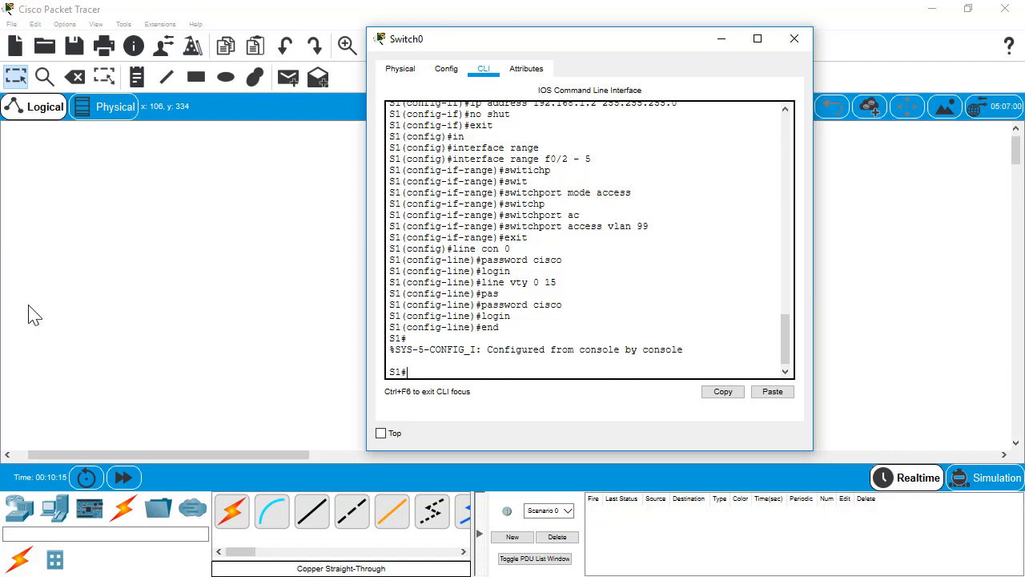
left_click(2, 570)
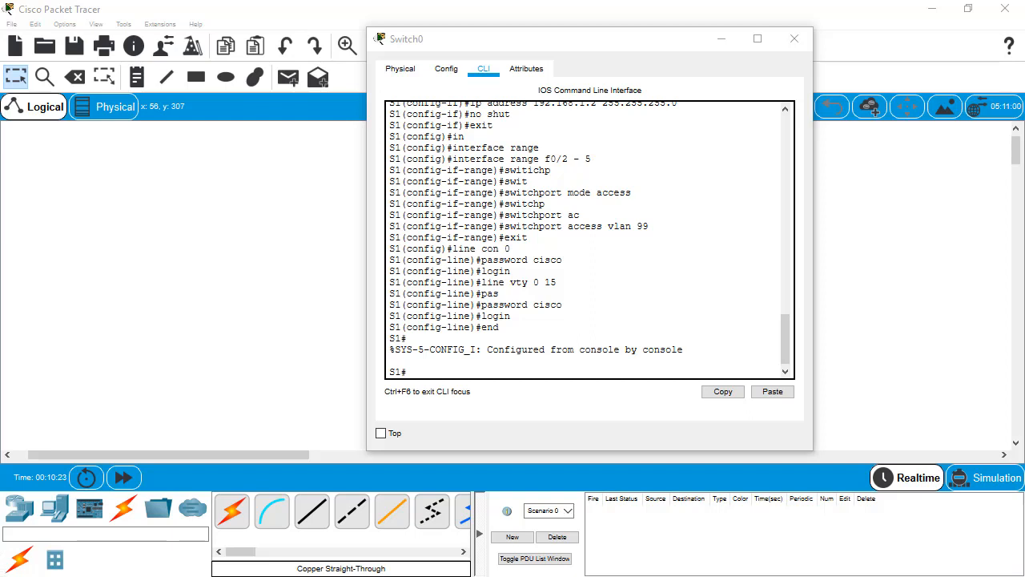
left_click(503, 326)
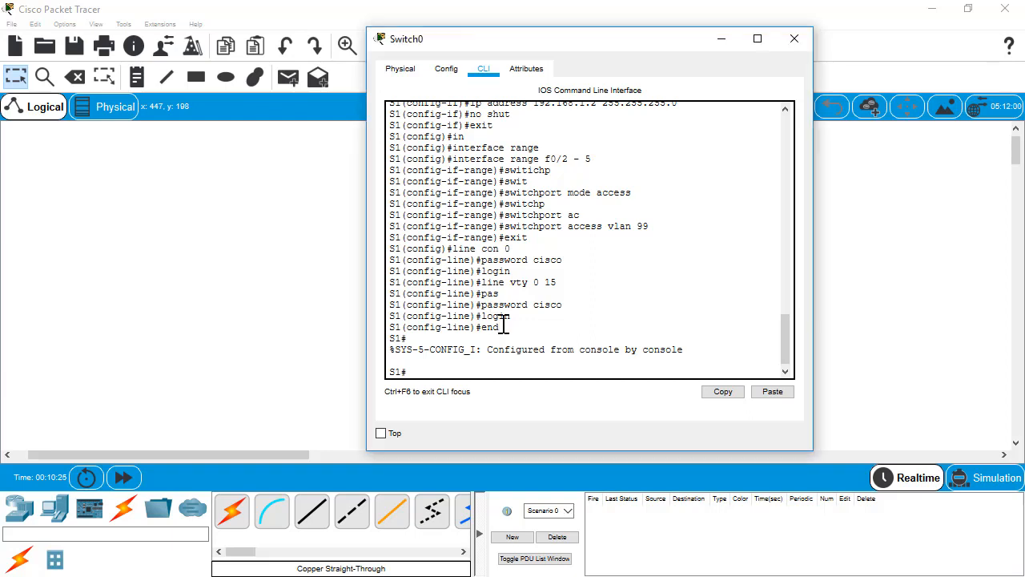
In global config, disable IP domain lookup and turn on service password-encryption
type("config t")
key("Return")
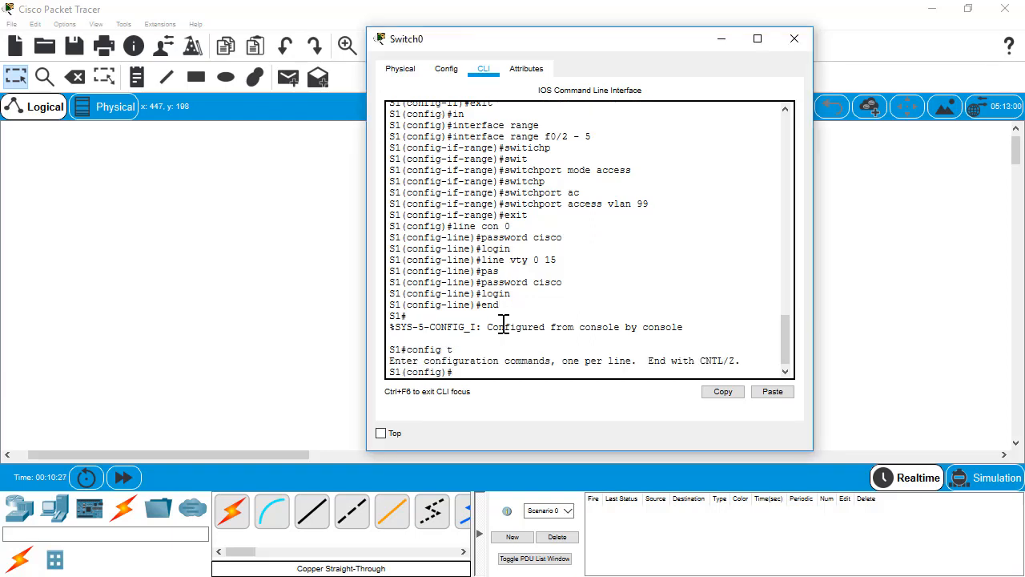
type("no ip dom")
key("Tab")
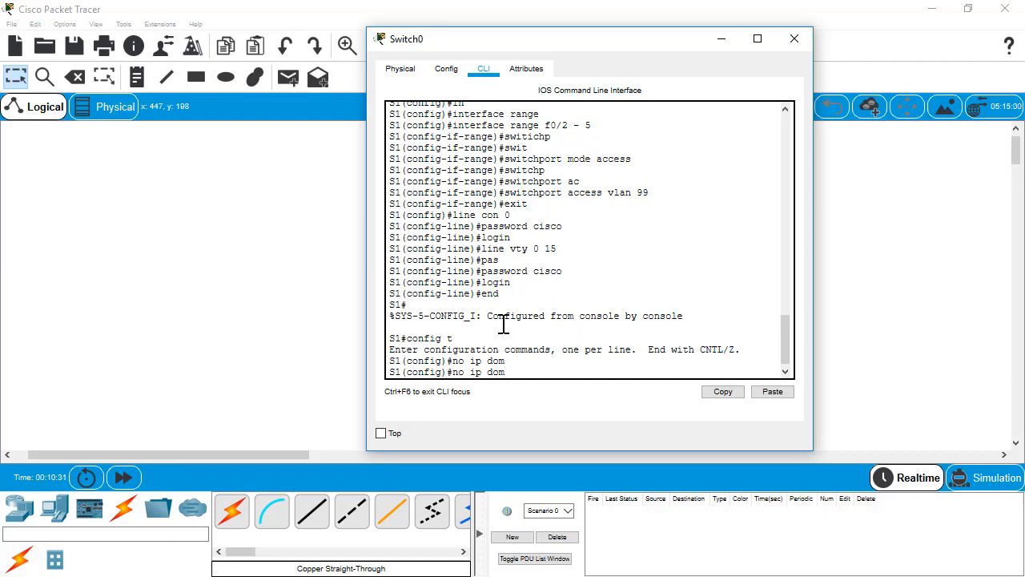
type("ain-lo")
key("BackSpace")
key("BackSpace")
key("BackSpace")
type("loo")
key("Tab")
key("Return")
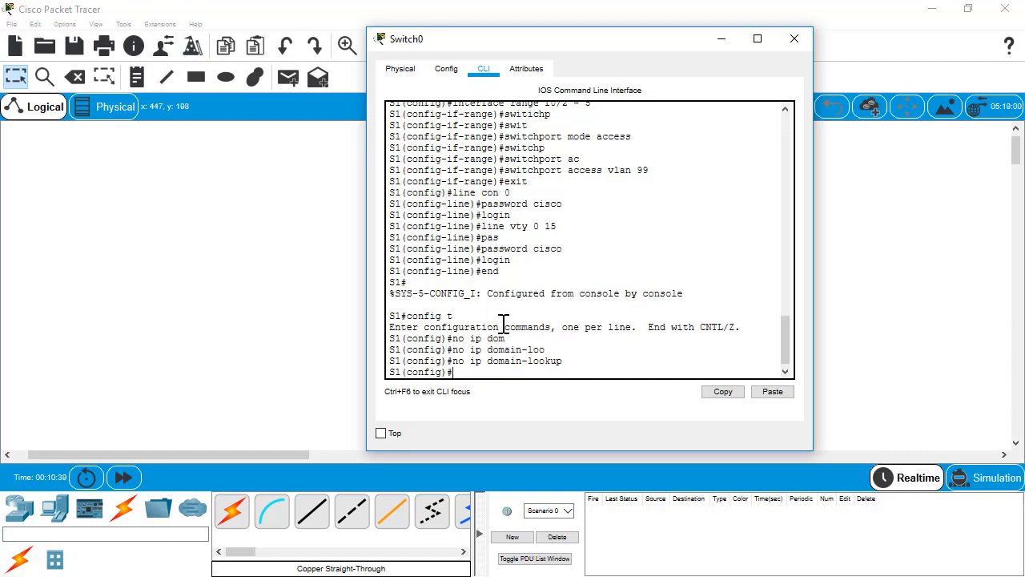
type("service pas")
key("Tab")
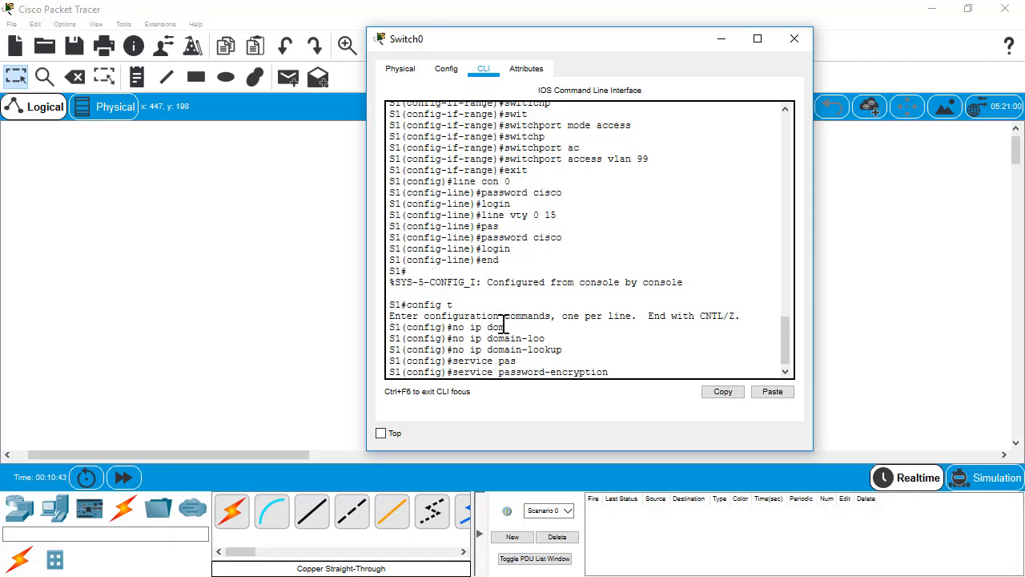
key("Return")
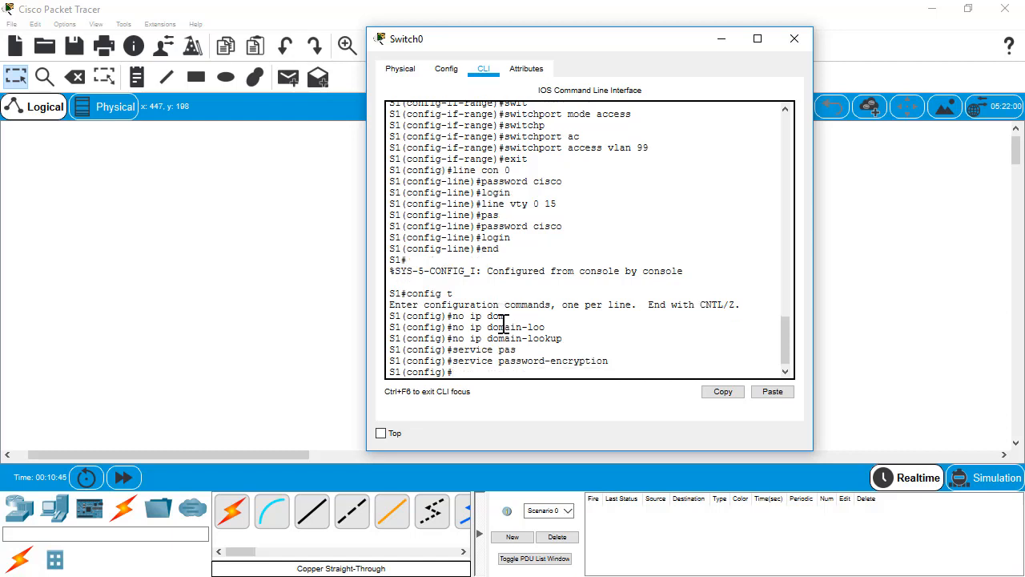
Set an enable secret and the MOTD banner 'Unauthorized Access is prohibited!', then exit
type("enable se")
key("Tab")
type("clas")
key("Return")
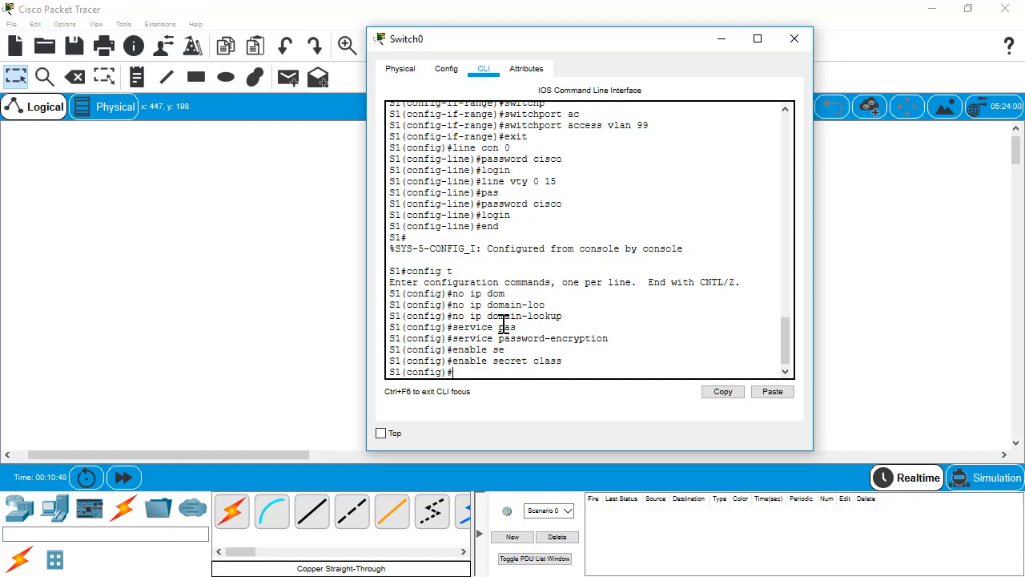
type("banner motd # Unauthorized")
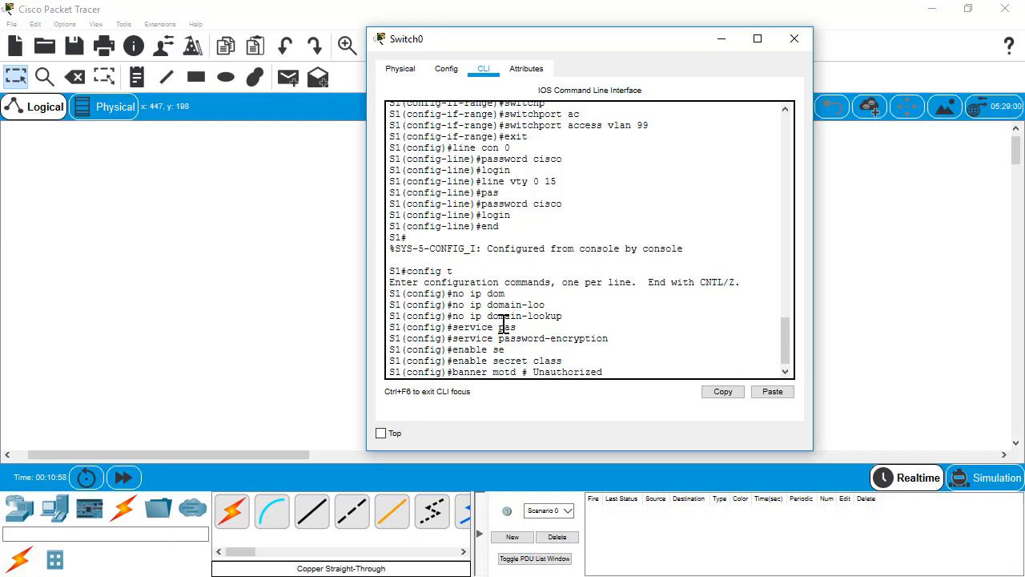
type(" Access is proh")
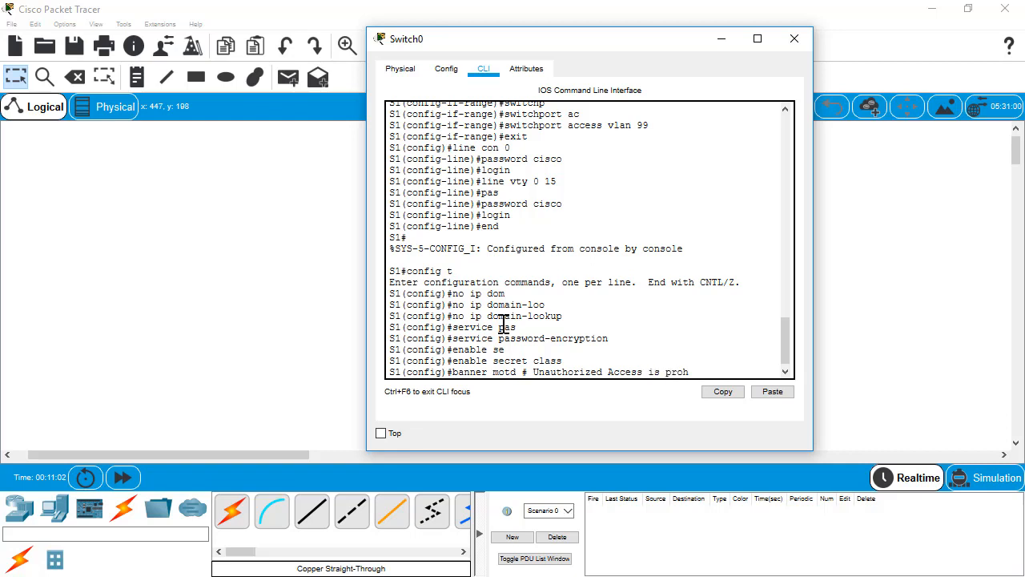
type("ibited! #")
key("Return")
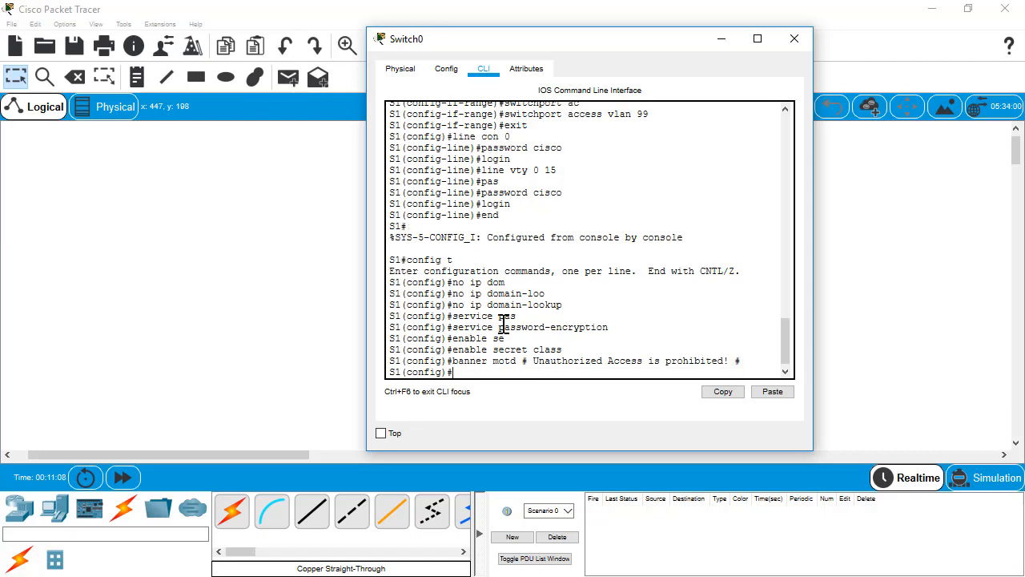
type("exit")
key("Return")
key("Return")
Save with copy run start and page through the show run output
type("copy run start")
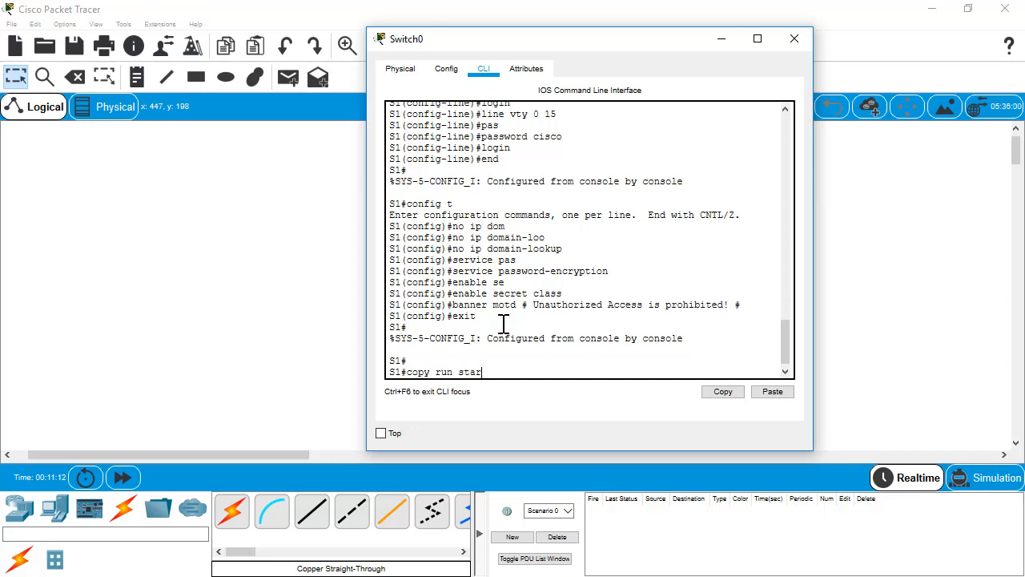
key("Return")
key("Return")
type("show run")
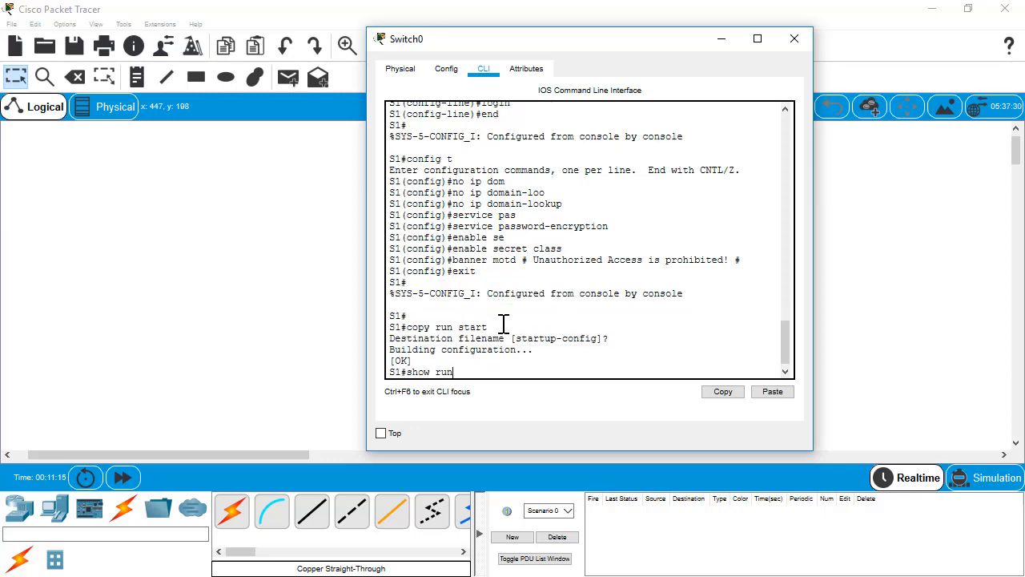
key("Return")
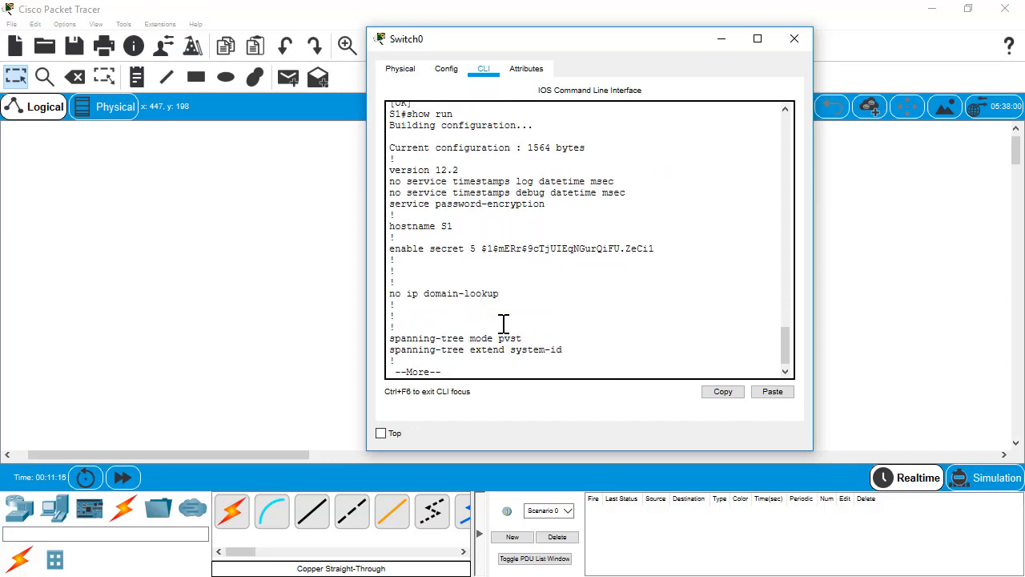
key("space")
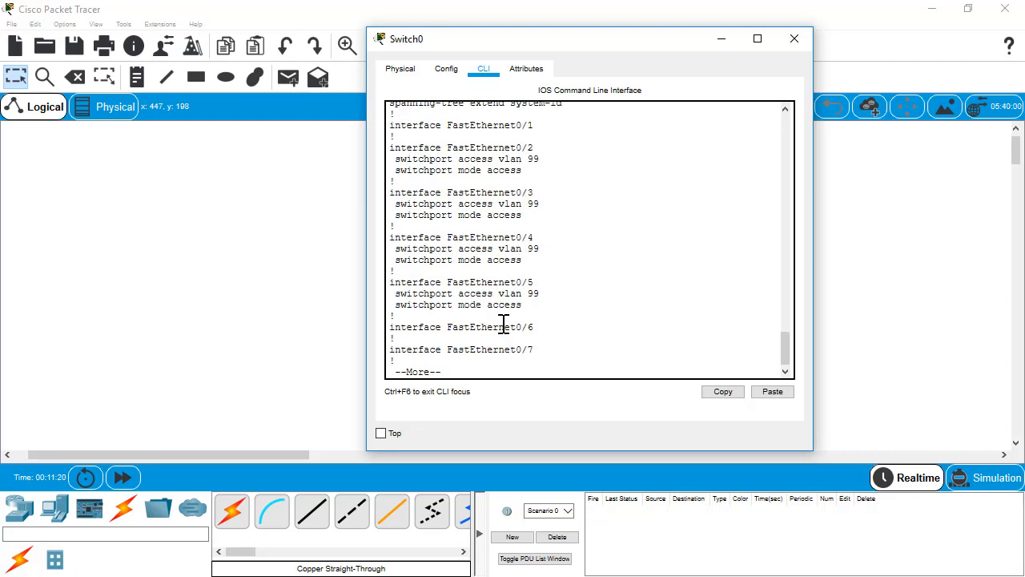
key("space")
key("space")
key("space")
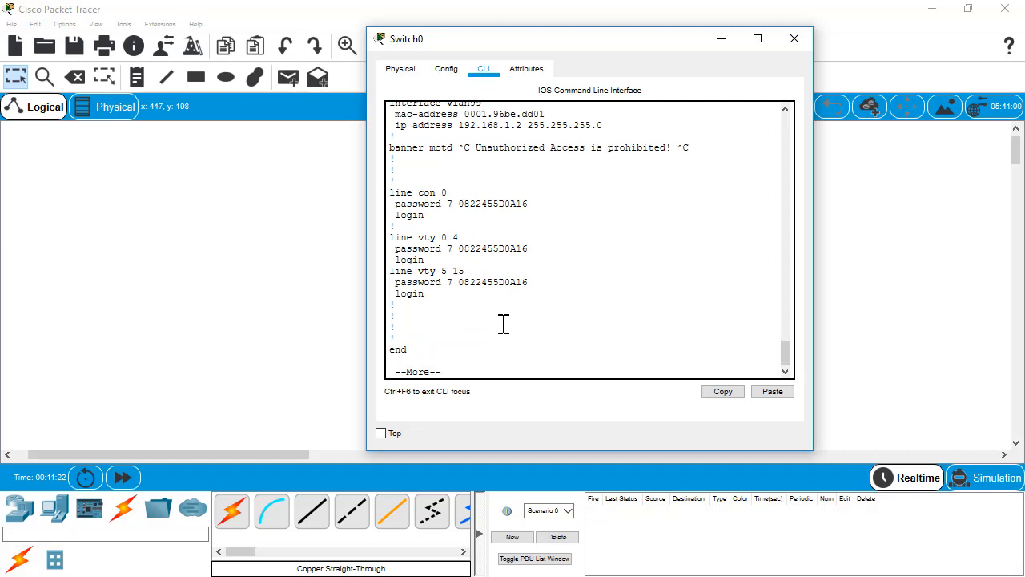
key("space")
Display S1's interface summary with show ip int brief
type("sh")
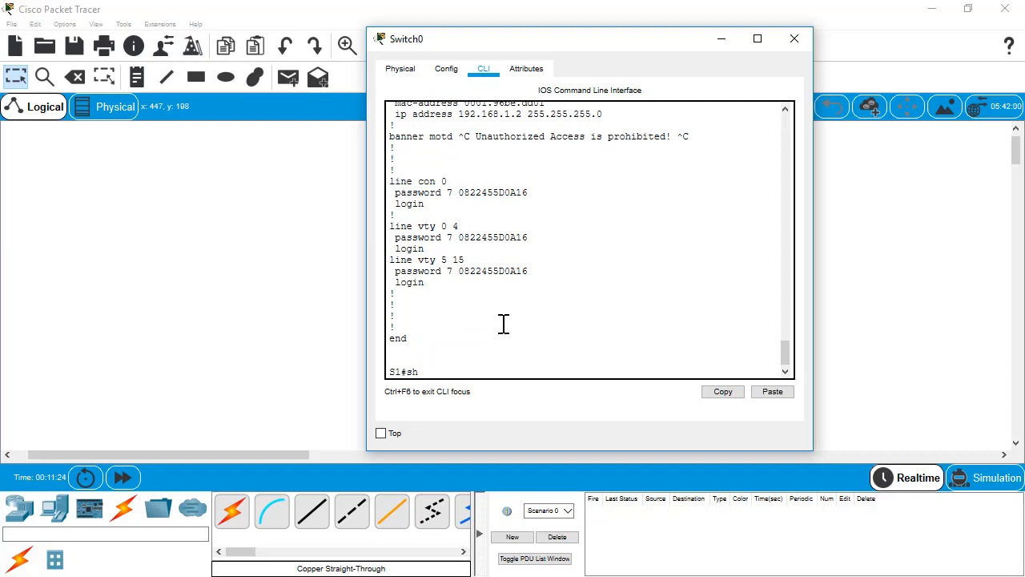
type("ow ip int bir")
key("Tab")
key("BackSpace")
key("BackSpace")
type("ri")
key("Tab")
key("Return")
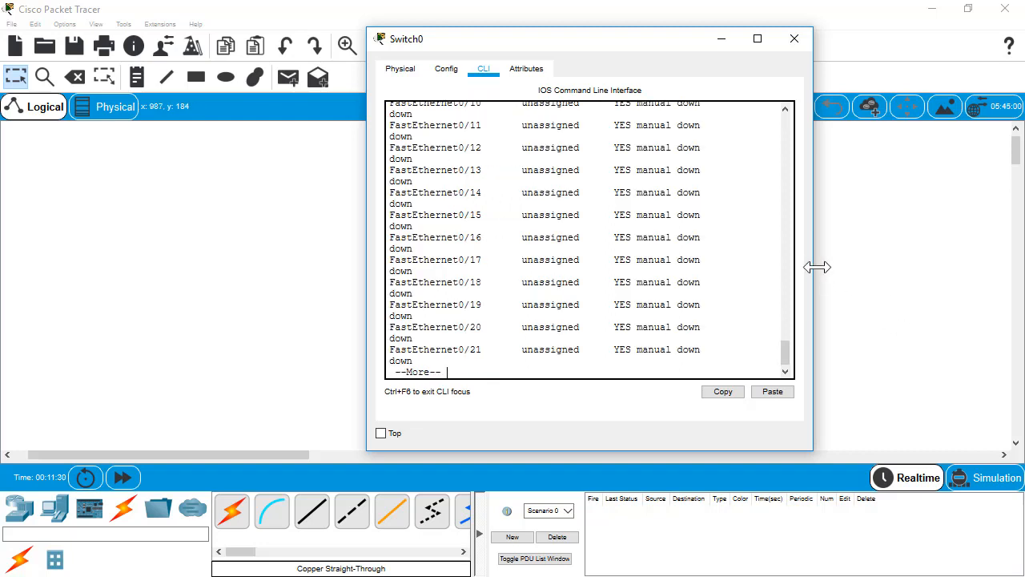
Review the full interface table, confirming Vlan99 at 192.168.1.2 with protocol down, then close Switch0
left_click_drag(812, 268, 964, 283)
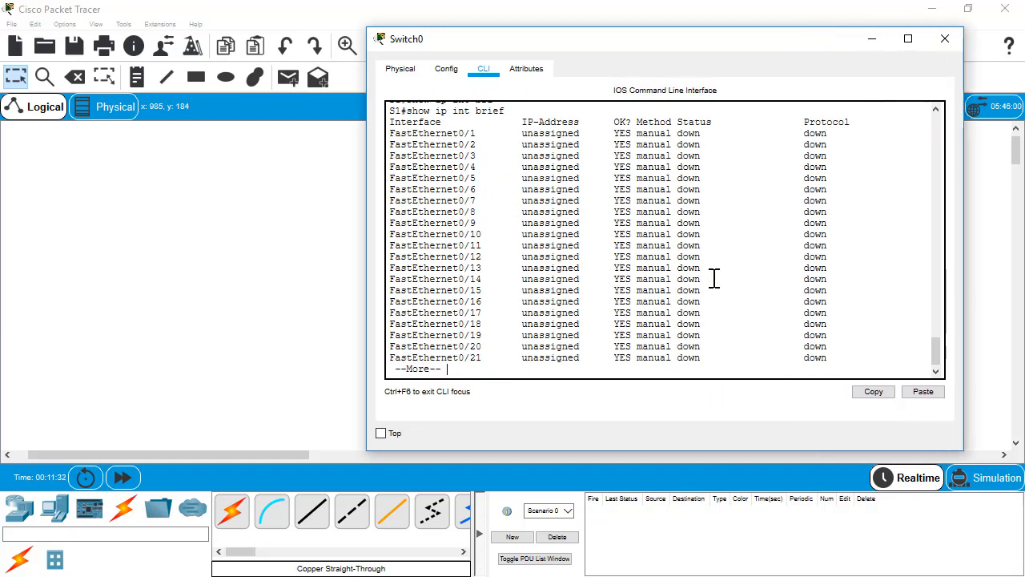
key("space")
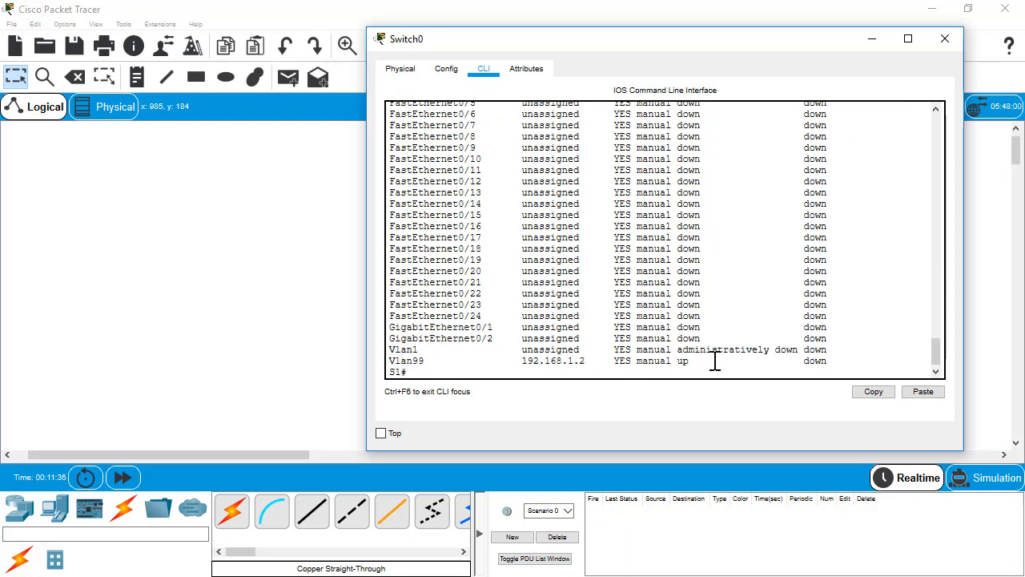
double_click(812, 360)
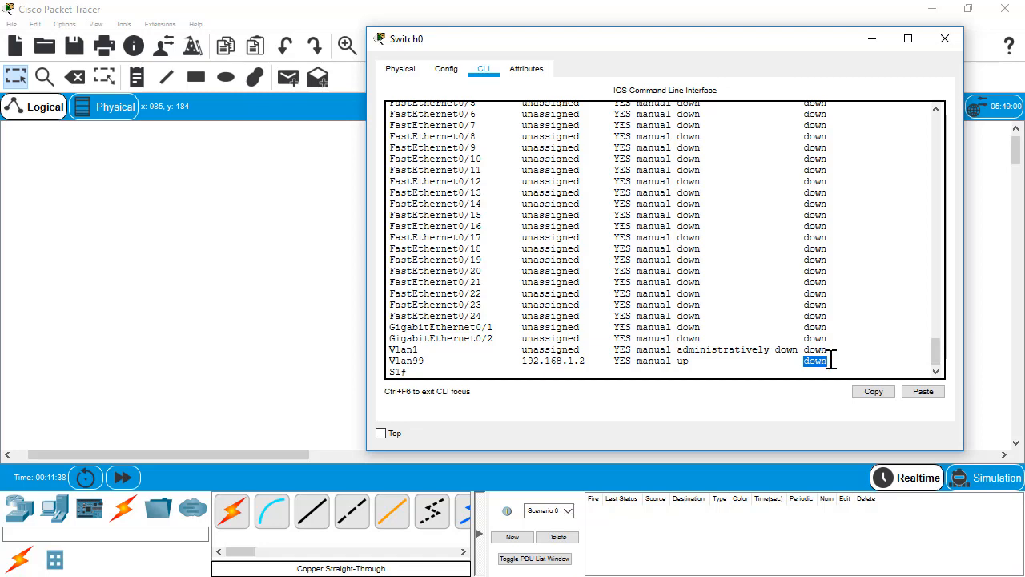
scroll(828, 342, "up", 4)
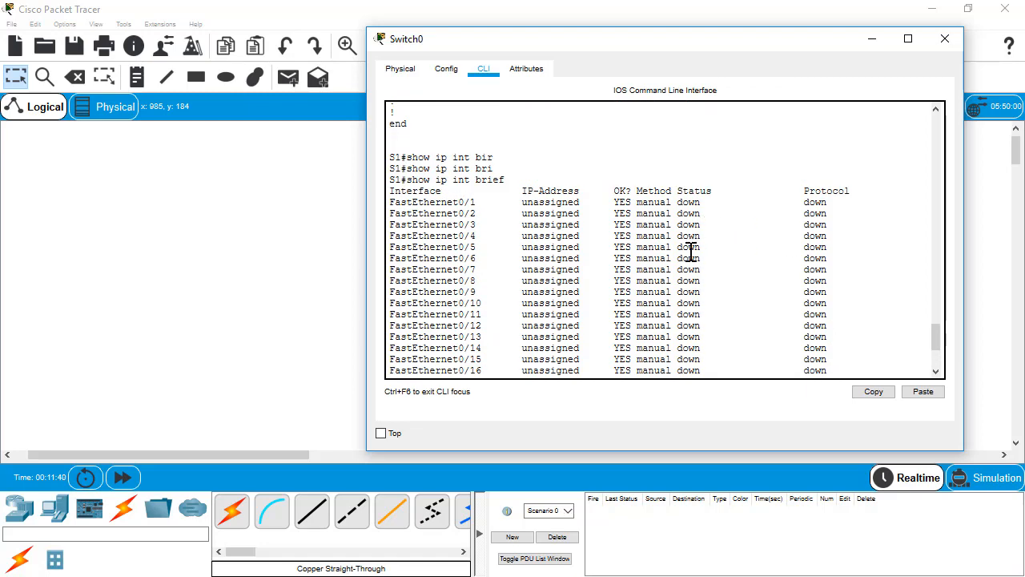
scroll(813, 265, "down", 5)
left_click(711, 361)
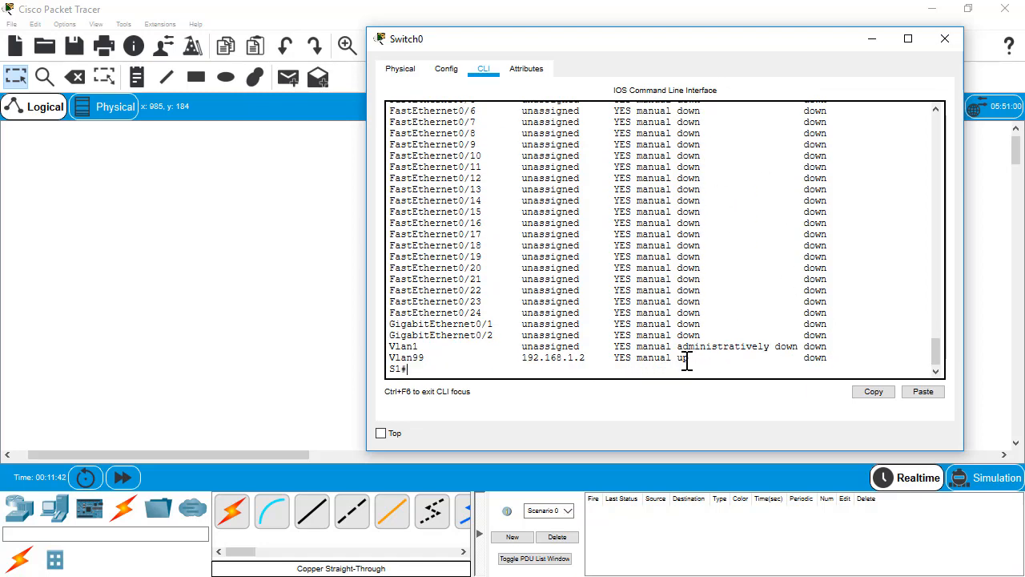
left_click(944, 39)
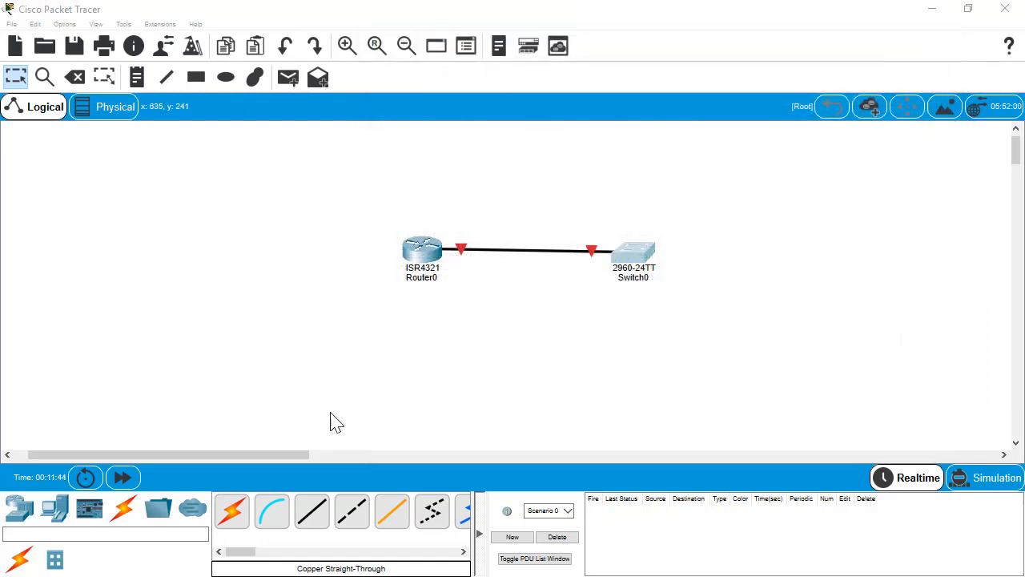
Add a PC, PC0, to the right of Switch0
left_click(635, 266)
left_click_drag(583, 84, 296, 66)
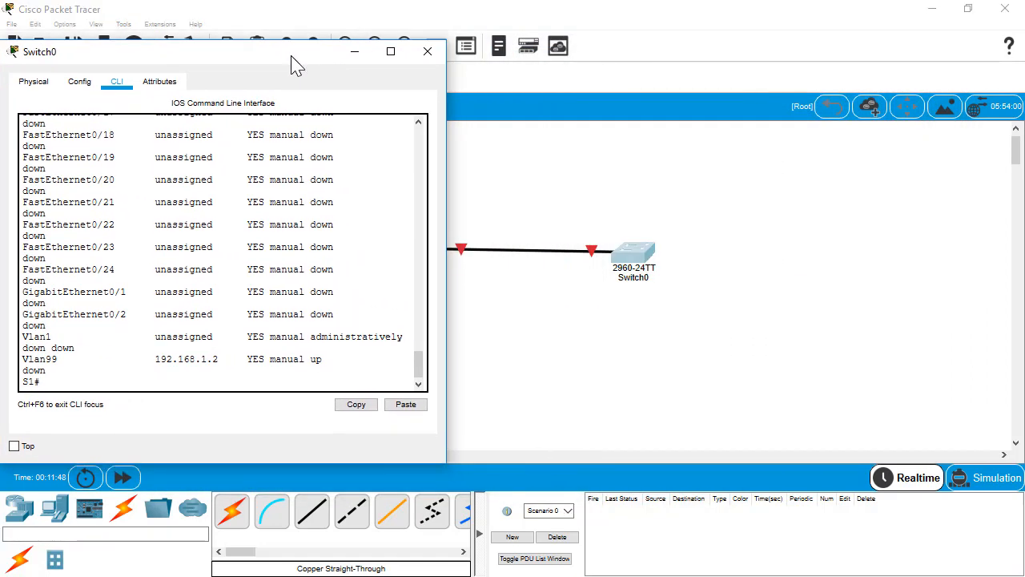
left_click(53, 509)
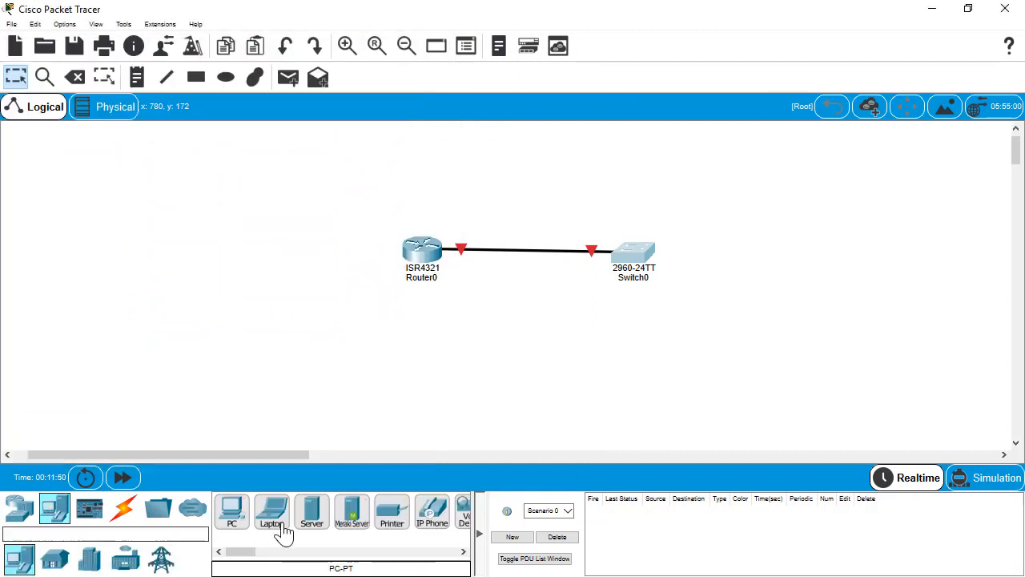
left_click(232, 512)
left_click(766, 272)
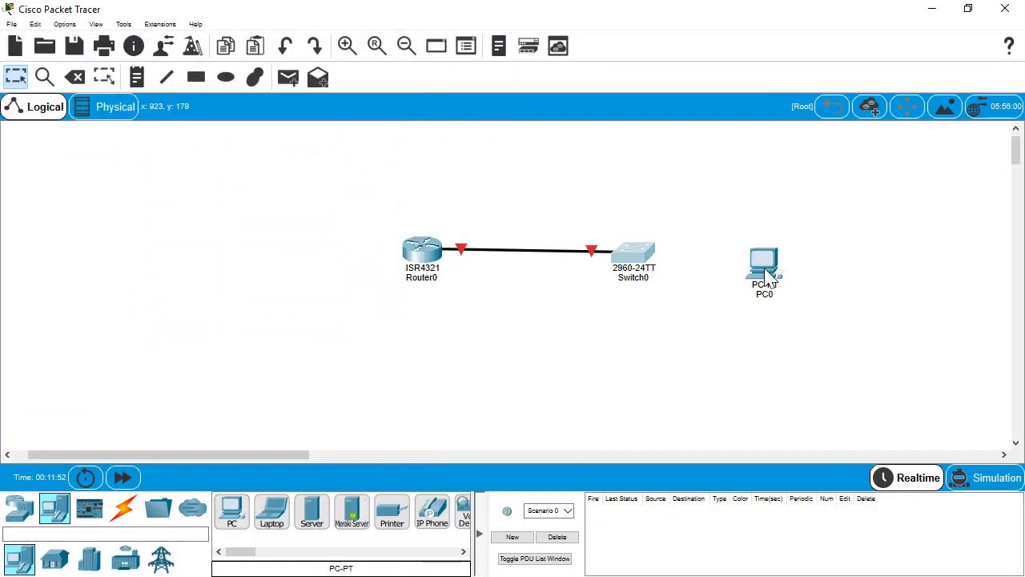
Cable PC0's FastEthernet0 to Switch0's FastEthernet0/2 with a copper straight-through cable
left_click(124, 517)
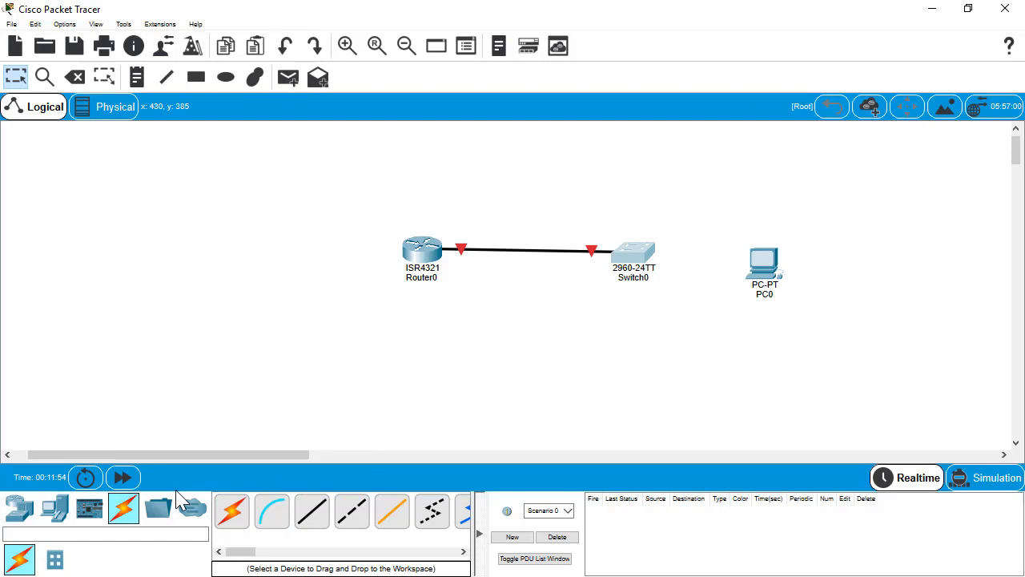
left_click(314, 516)
left_click(765, 268)
left_click(817, 322)
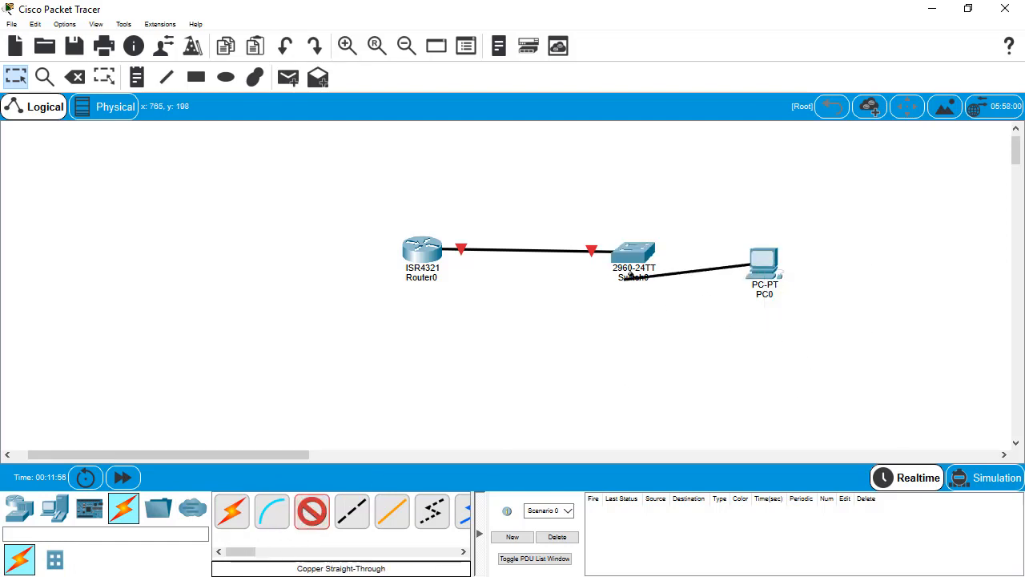
left_click(630, 274)
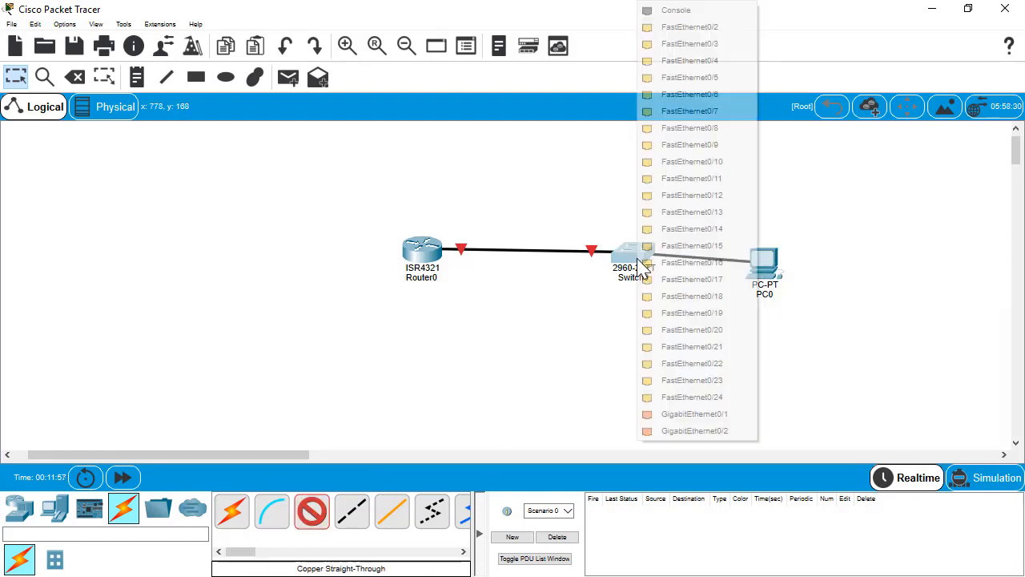
left_click(707, 32)
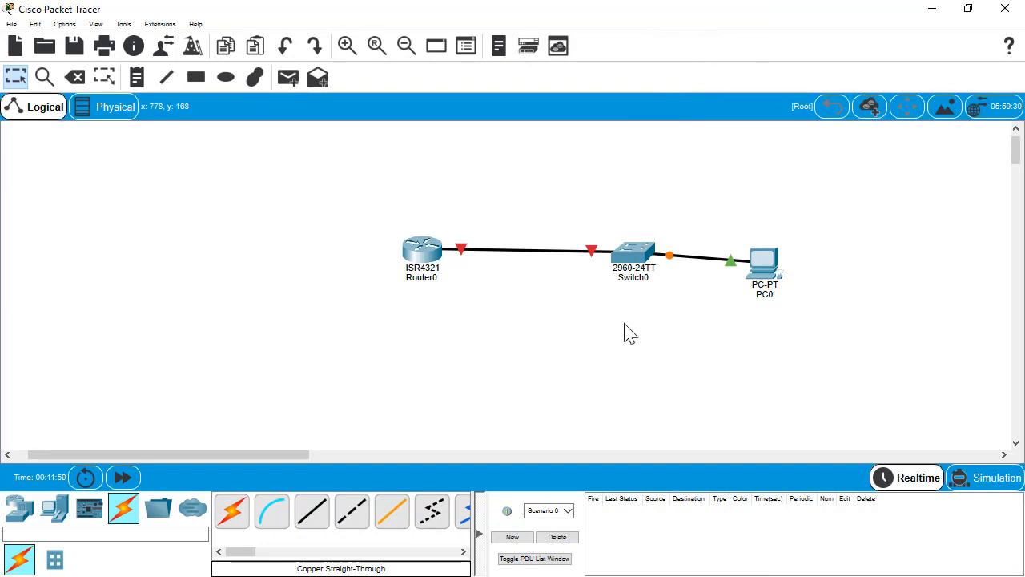
left_click(650, 264)
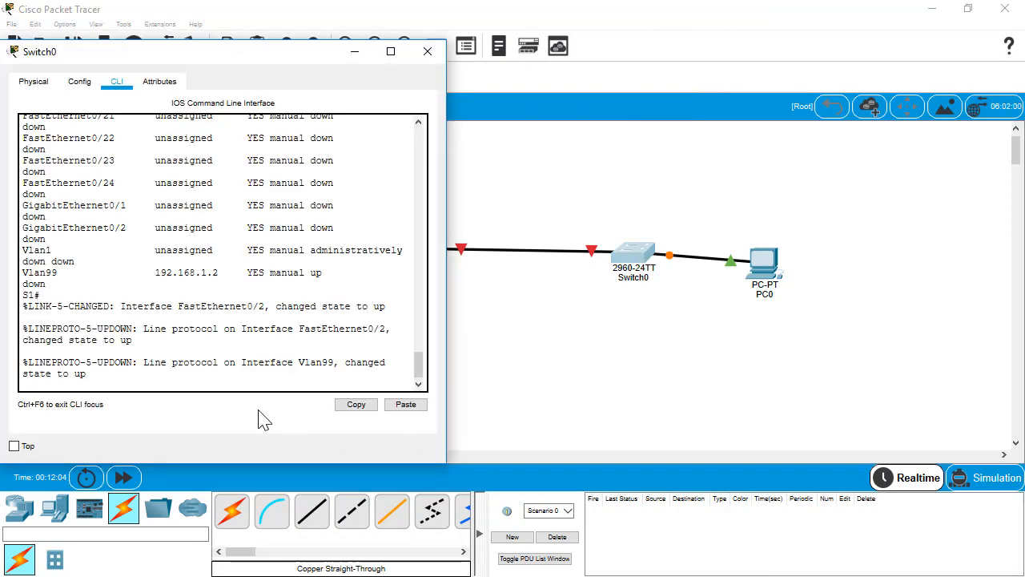
Re-run show ip int brief on S1 and confirm Vlan99 (192.168.1.2) is up/up
key("Return")
key("Return")
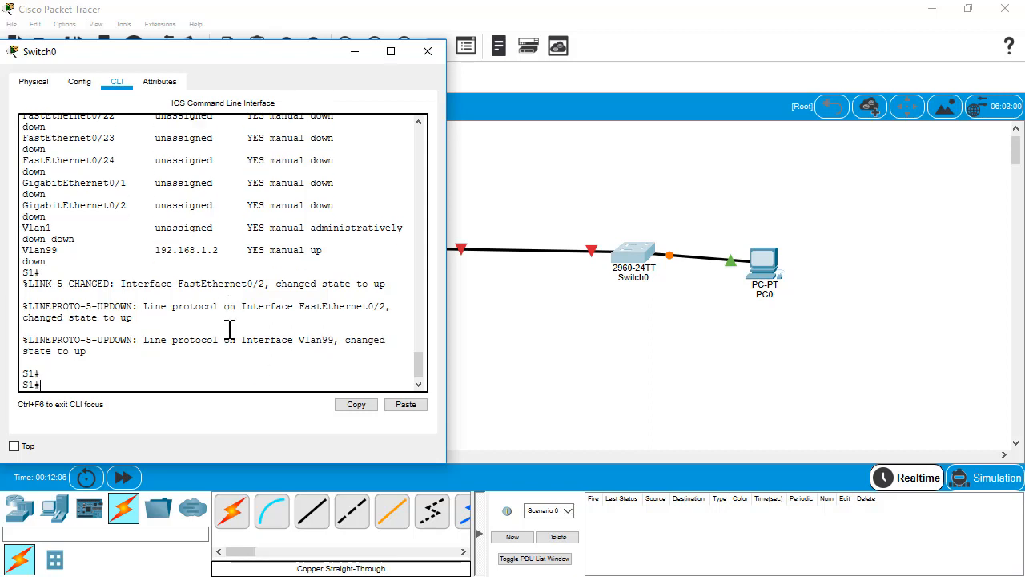
type("show ip int brief")
key("Return")
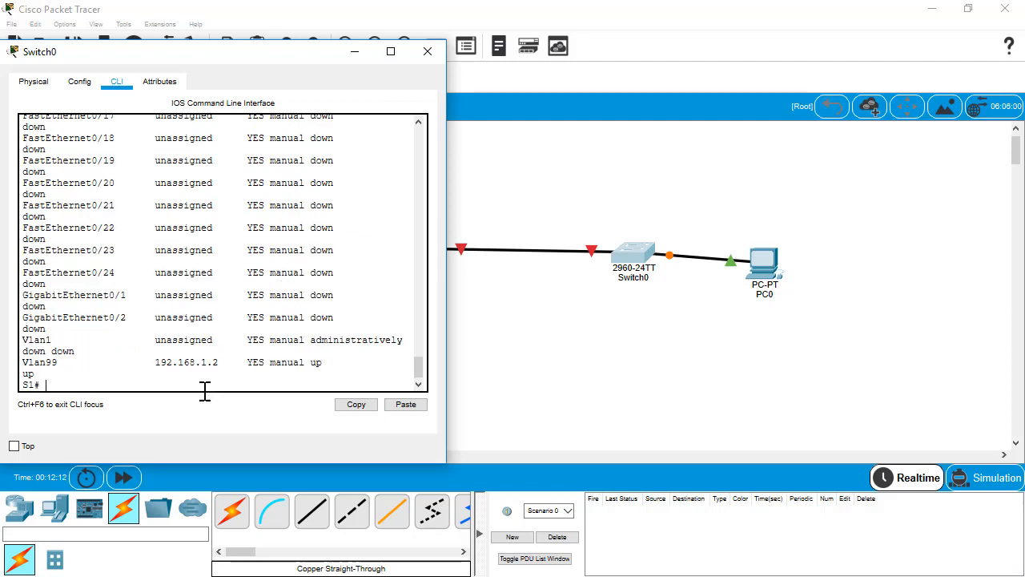
left_click_drag(446, 325, 566, 328)
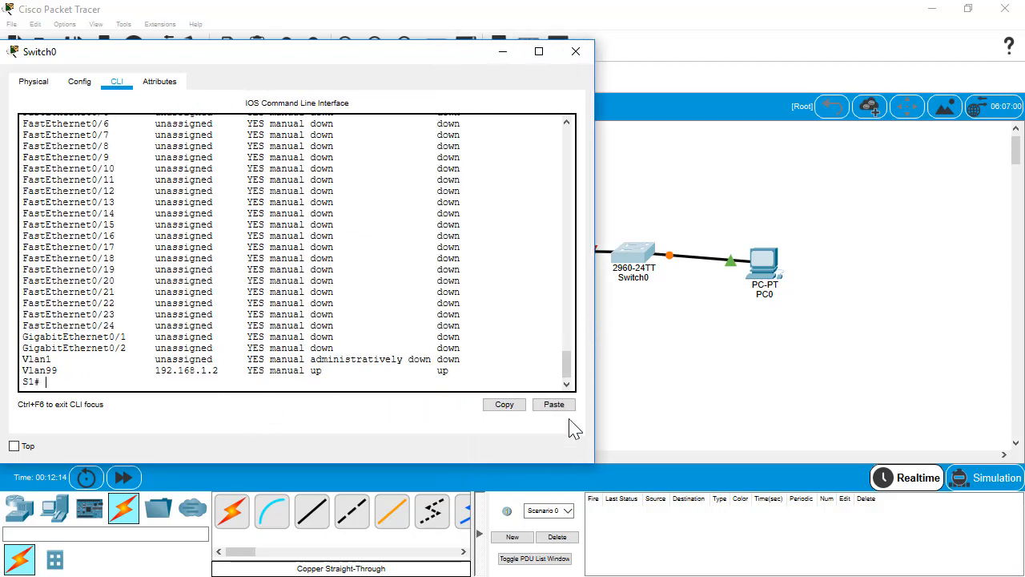
left_click(584, 95)
In Router0's CLI, skip the setup dialog, enter global config and set hostname R1
left_click(422, 253)
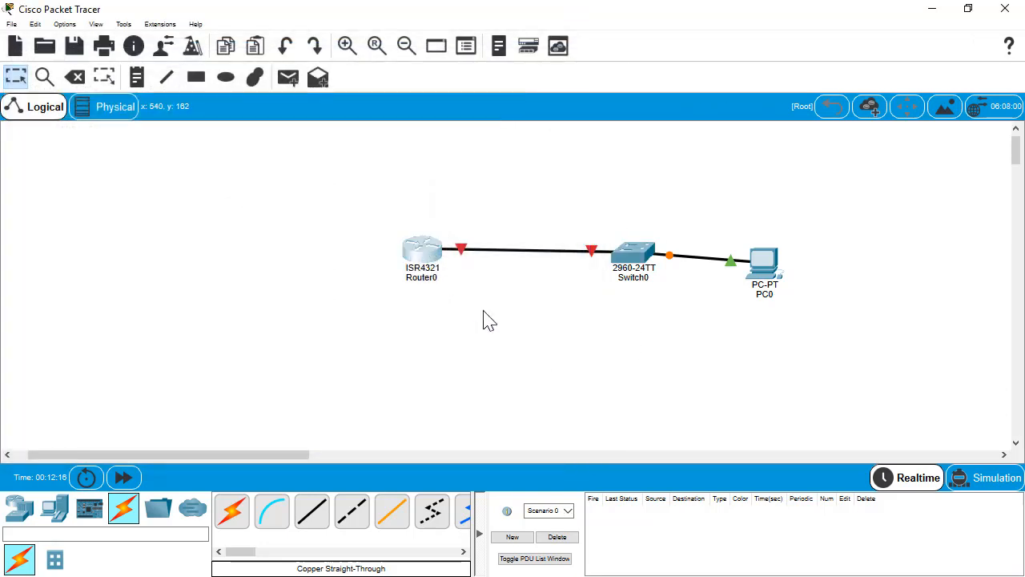
left_click(405, 106)
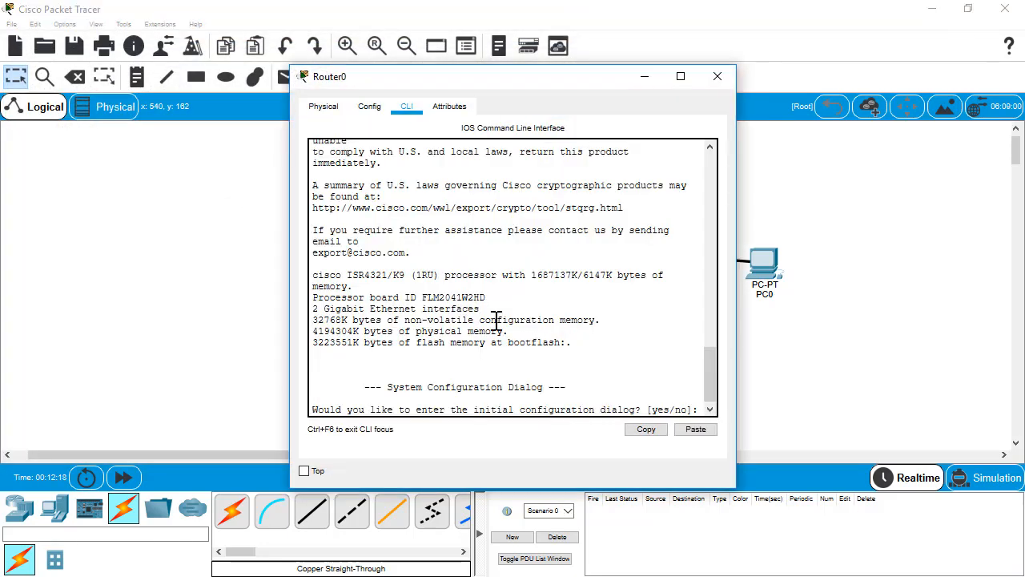
type("no")
key("Return")
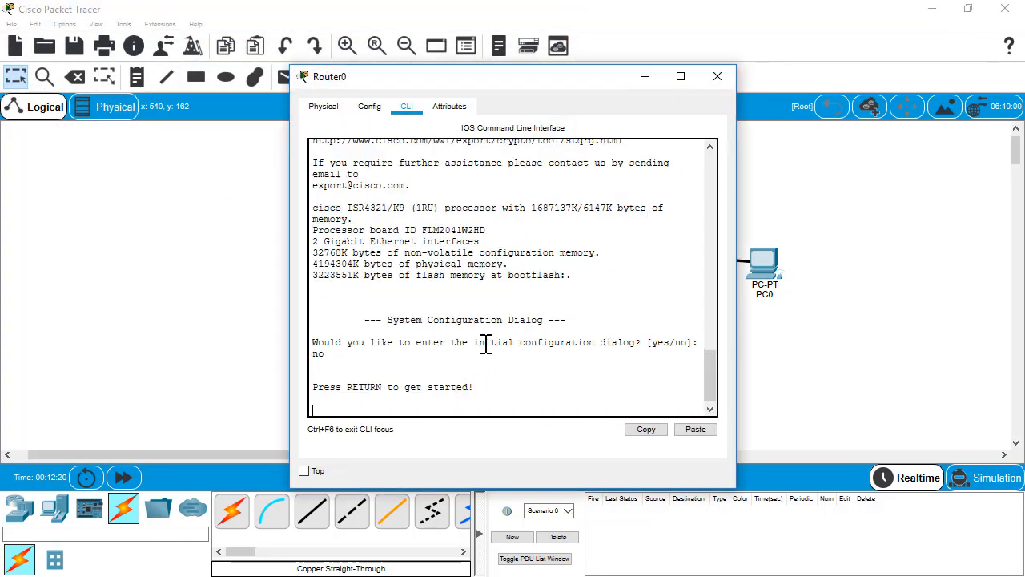
key("Return")
type("enable")
key("Return")
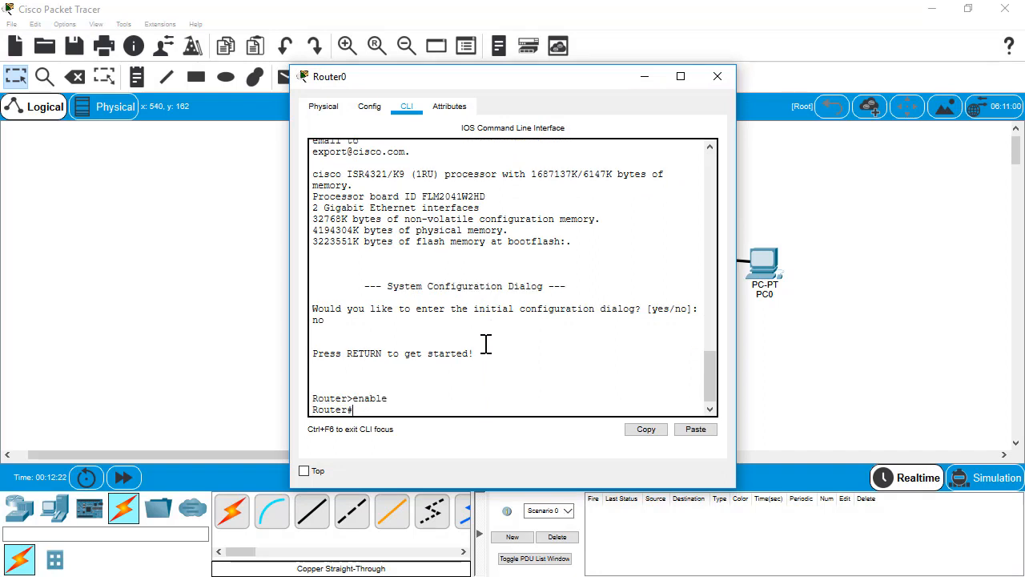
type("config t")
key("Return")
type("hostna")
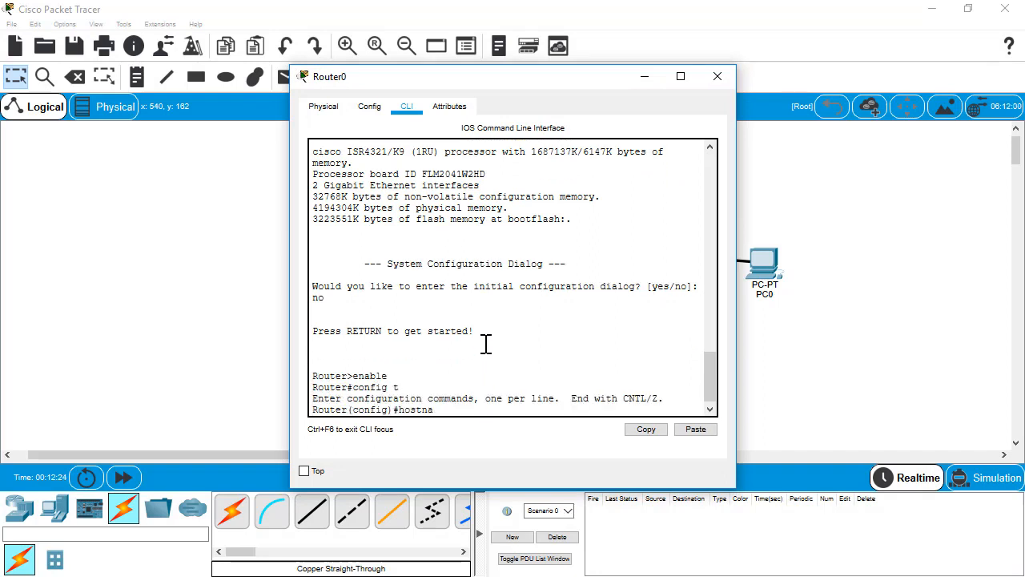
type("me R1")
key("Return")
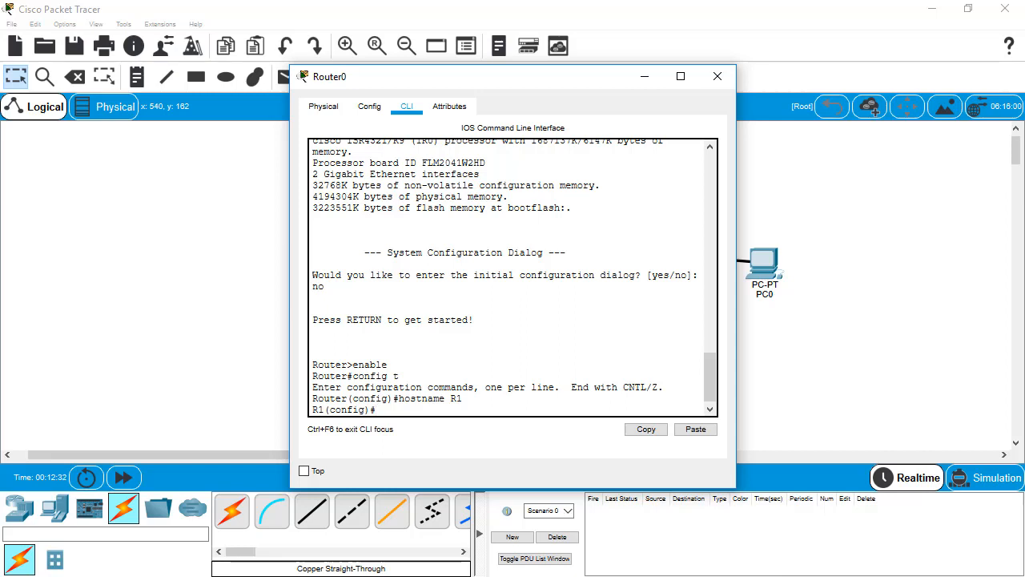
Set domain name ccna-lab.com, disable DNS lookup and enable service password-encryption
left_click(576, 374)
type("ip domain name ccn")
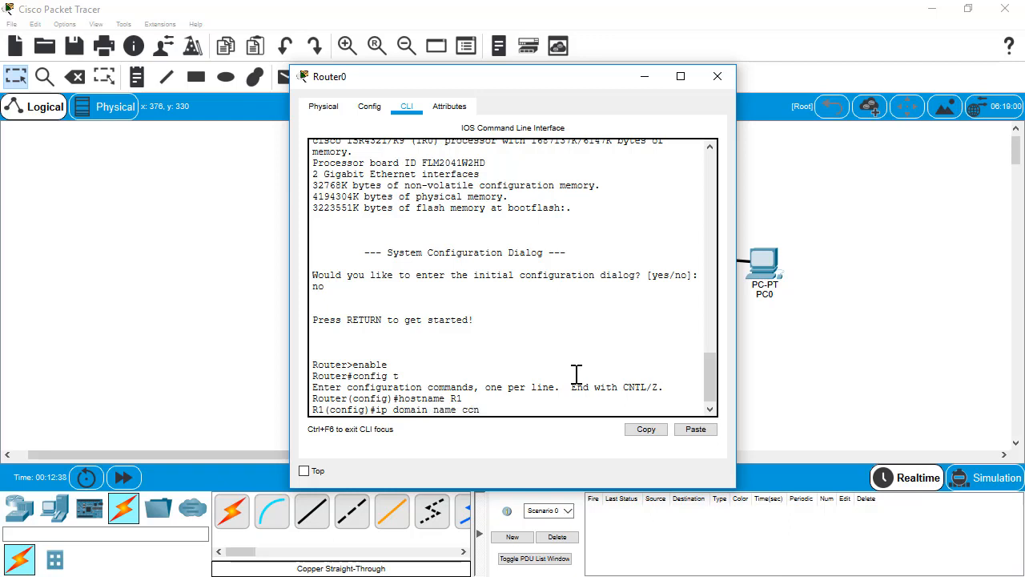
type("a-lab.com")
key("Return")
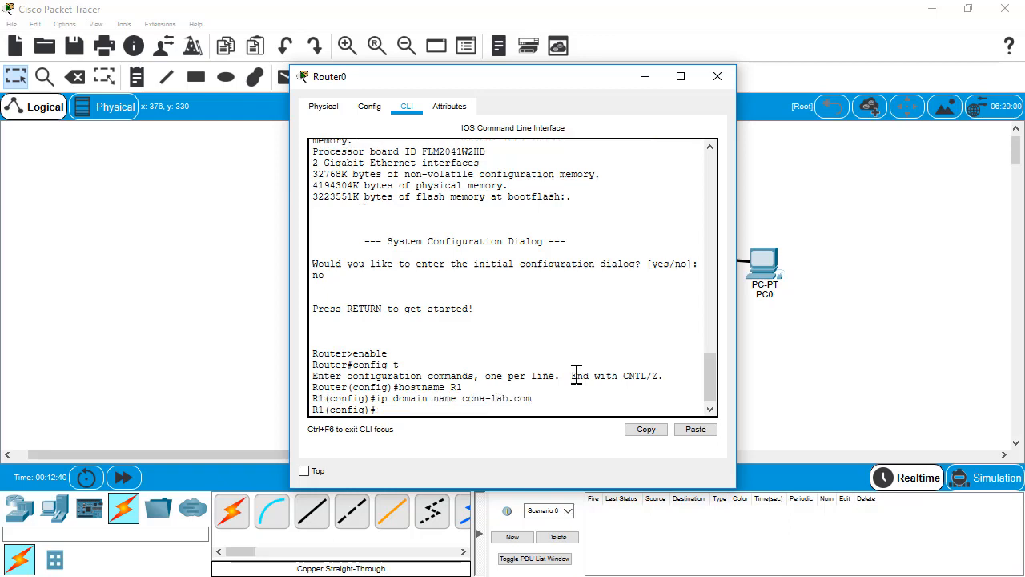
type("no ip d")
type("omain")
key("Tab")
type("-l")
key("Tab")
key("Return")
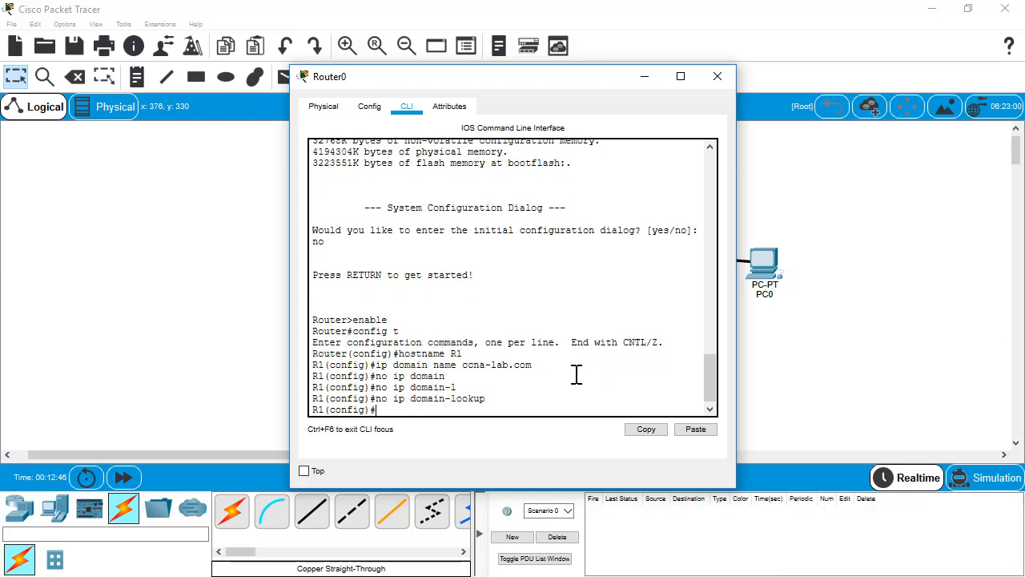
type("service pass")
key("Tab")
key("Return")
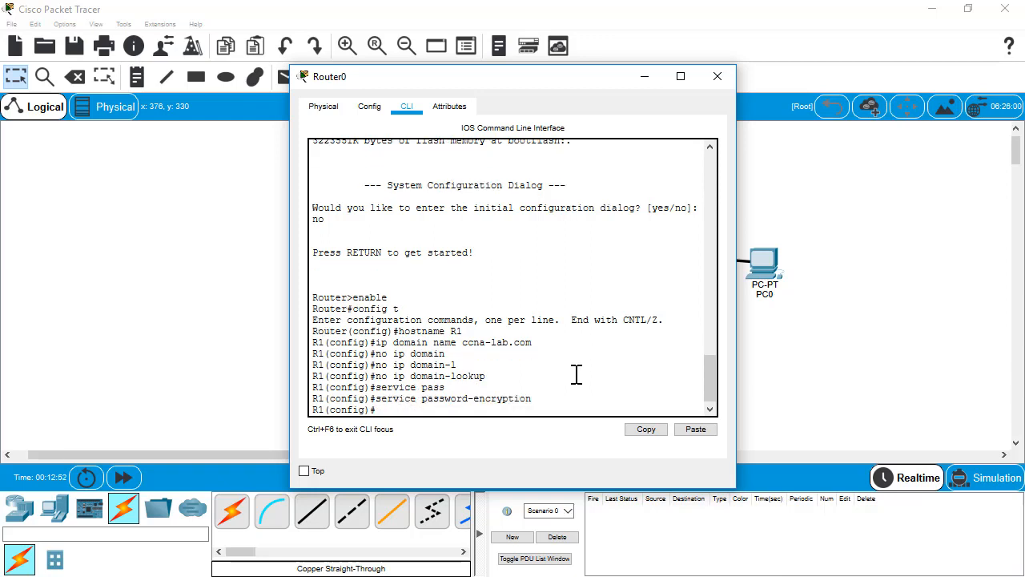
Require a minimum password length of 12 characters on R1
type("sec")
key("Tab")
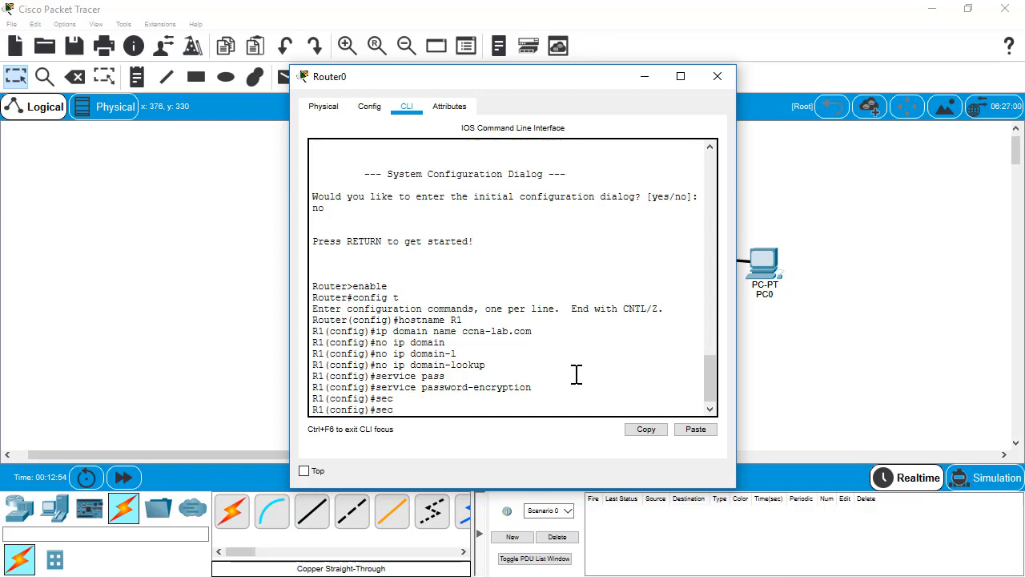
type("ur")
key("Tab")
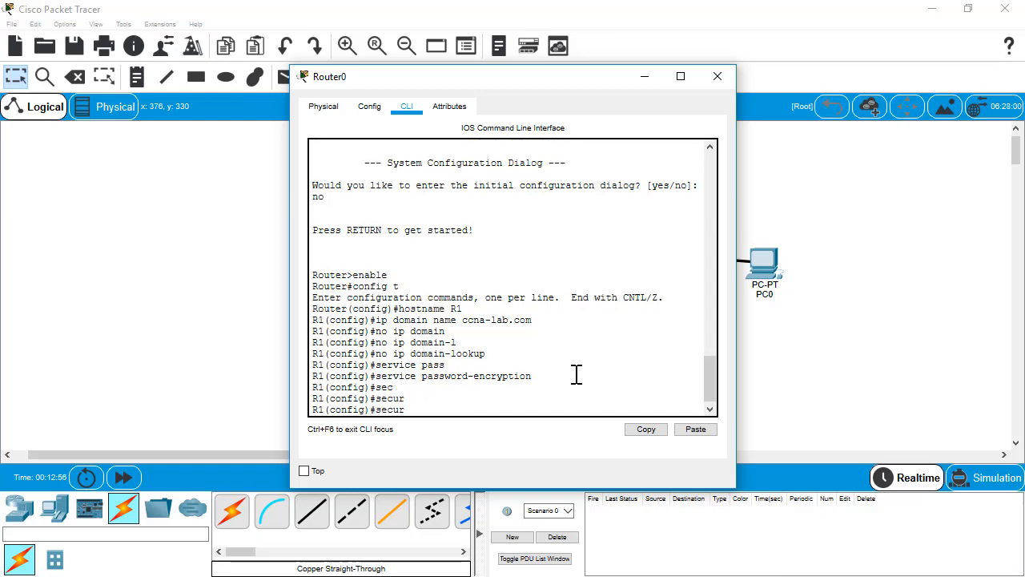
type("ity pas")
key("Tab")
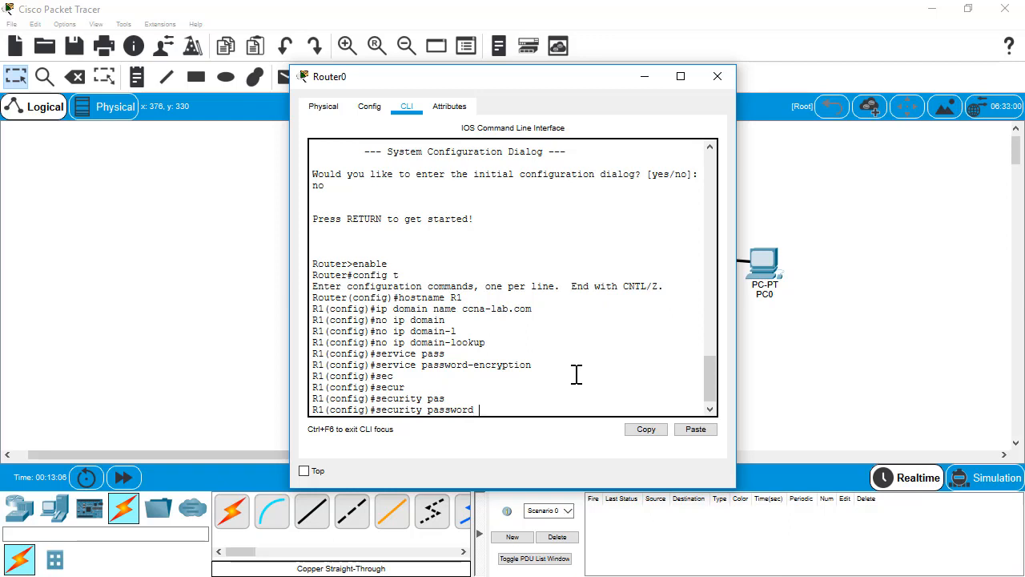
type("min")
key("Tab")
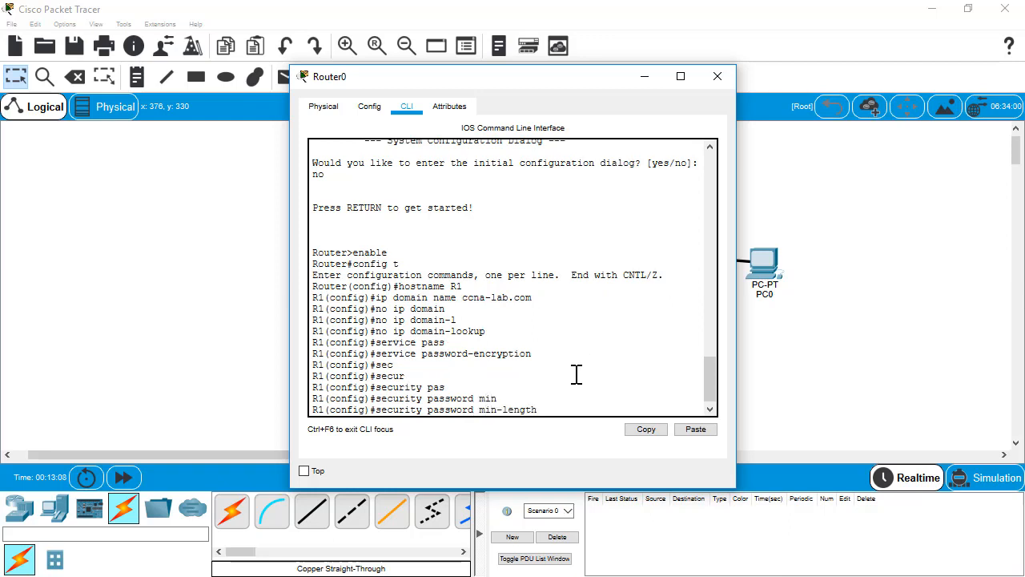
type("12")
key("Return")
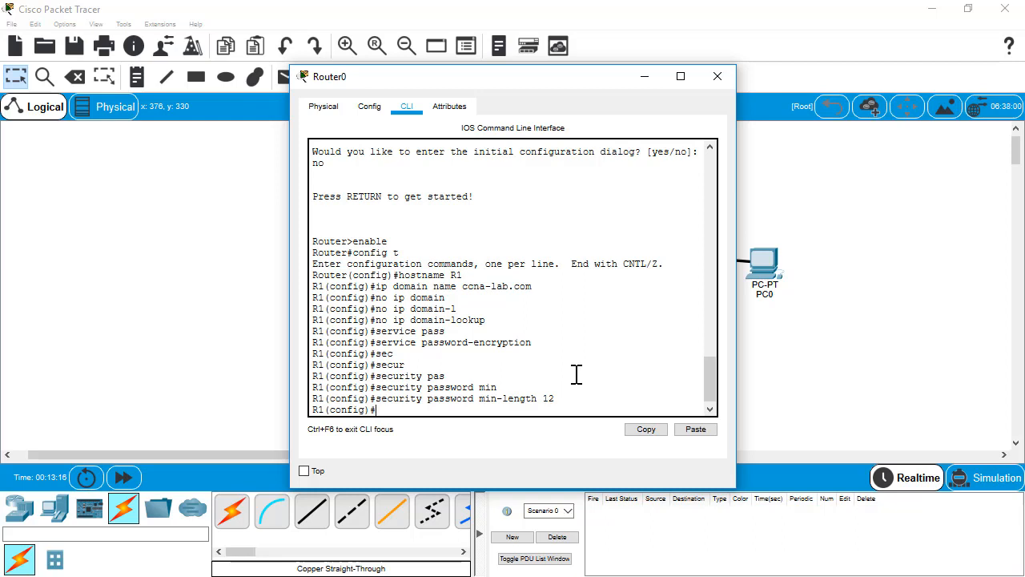
Create local user admin with a secret password
type("username")
type("admin secret")
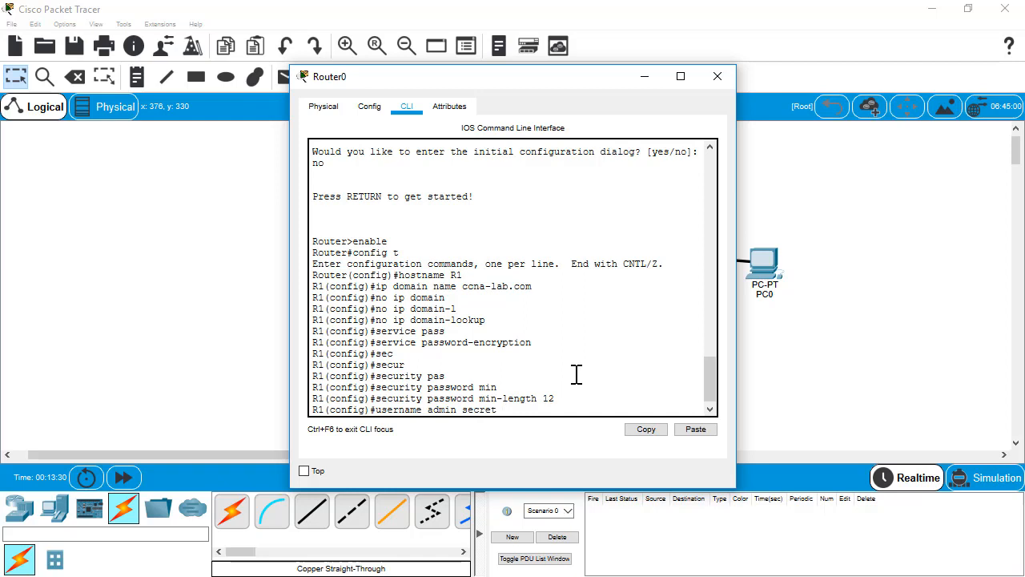
type(" ciscoadmin123")
key("Return")
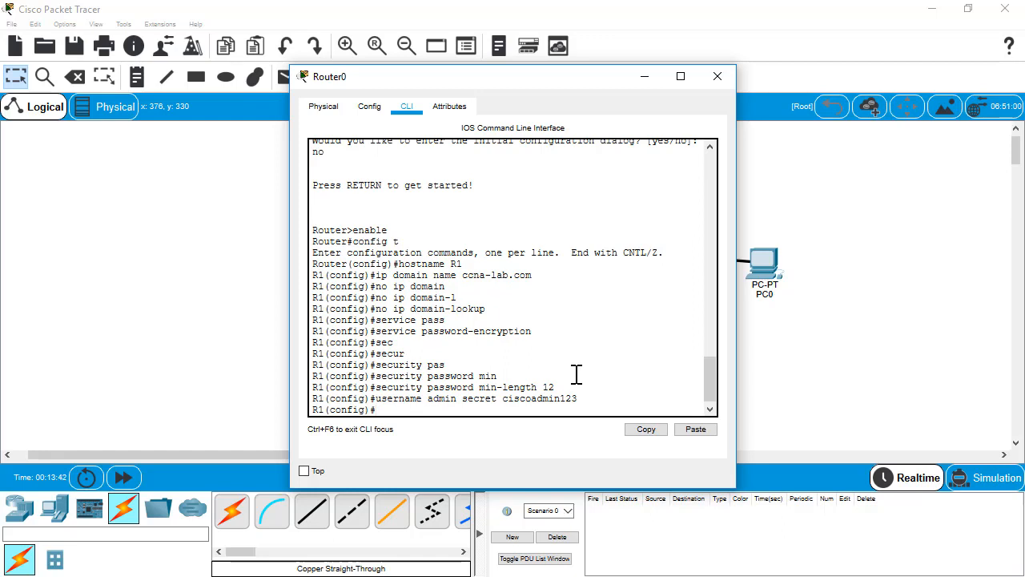
type("crypt")
Run crypto key generate rsa on R1 with a 1024-bit modulus
key("Tab")
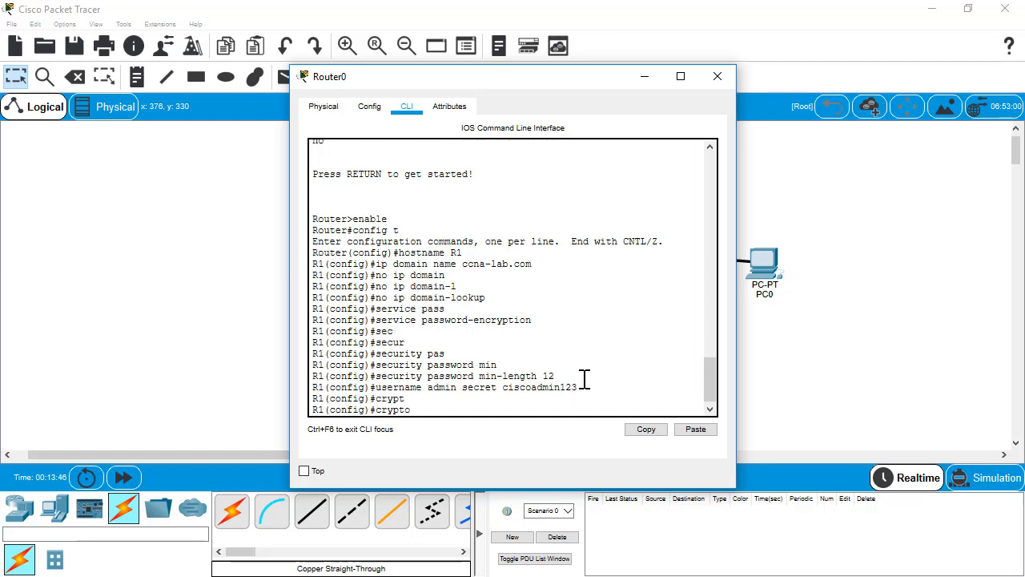
type("key gener")
key("Tab")
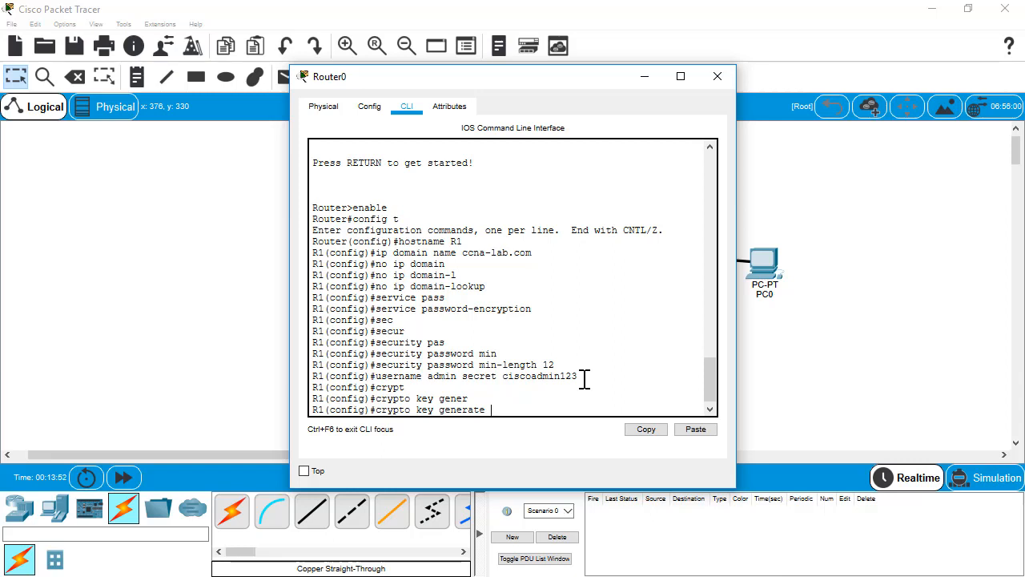
type("rsa mod")
key("Tab")
key("BackSpace")
key("BackSpace")
key("BackSpace")
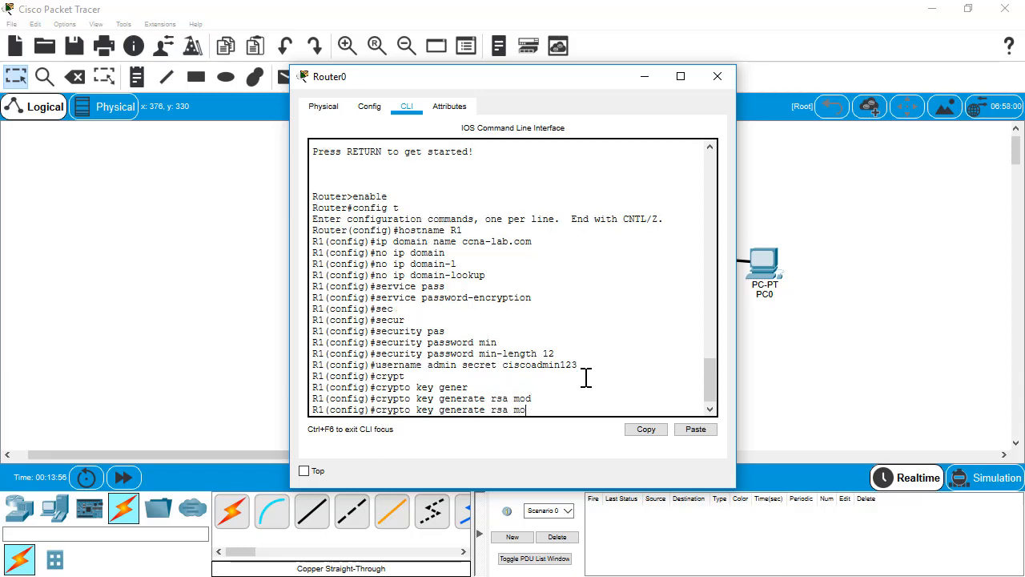
key("Tab")
key("Tab")
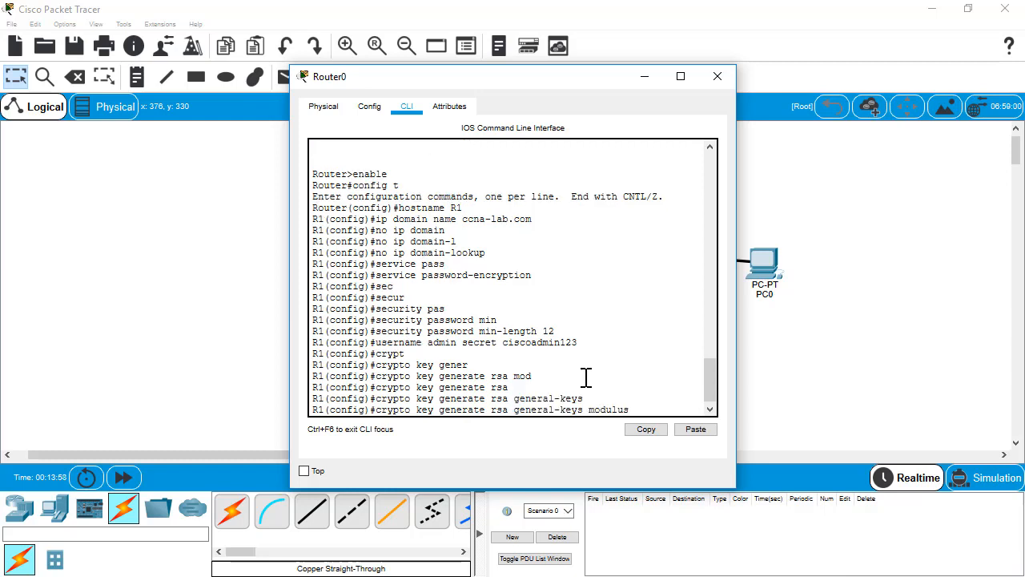
key("BackSpace")
key("BackSpace")
key("BackSpace")
key("BackSpace")
key("BackSpace")
key("BackSpace")
key("BackSpace")
key("BackSpace")
key("BackSpace")
key("BackSpace")
key("BackSpace")
key("BackSpace")
key("BackSpace")
key("BackSpace")
key("BackSpace")
key("BackSpace")
key("BackSpace")
key("BackSpace")
key("BackSpace")
key("BackSpace")
key("Return")
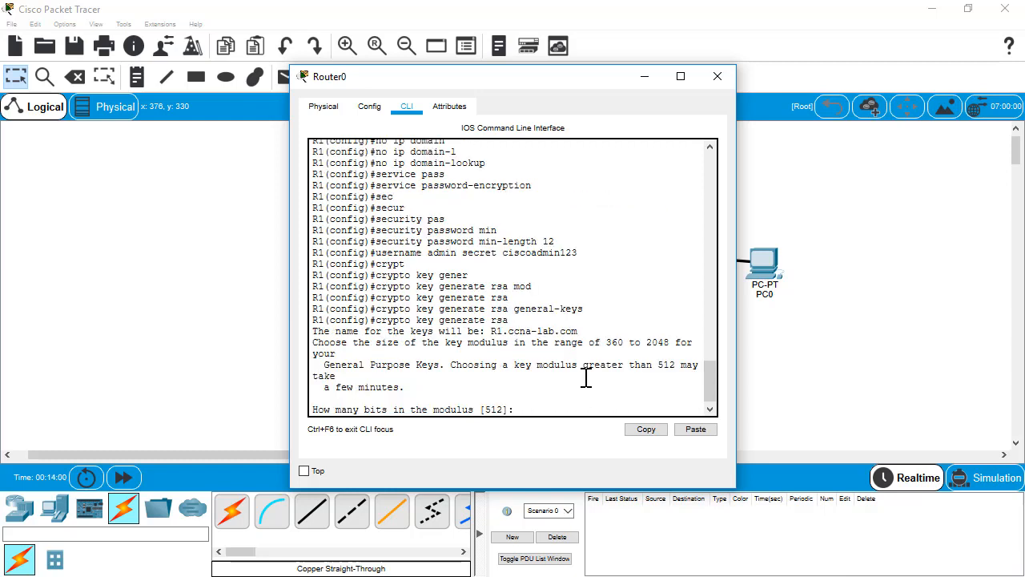
type("1024")
key("Return")
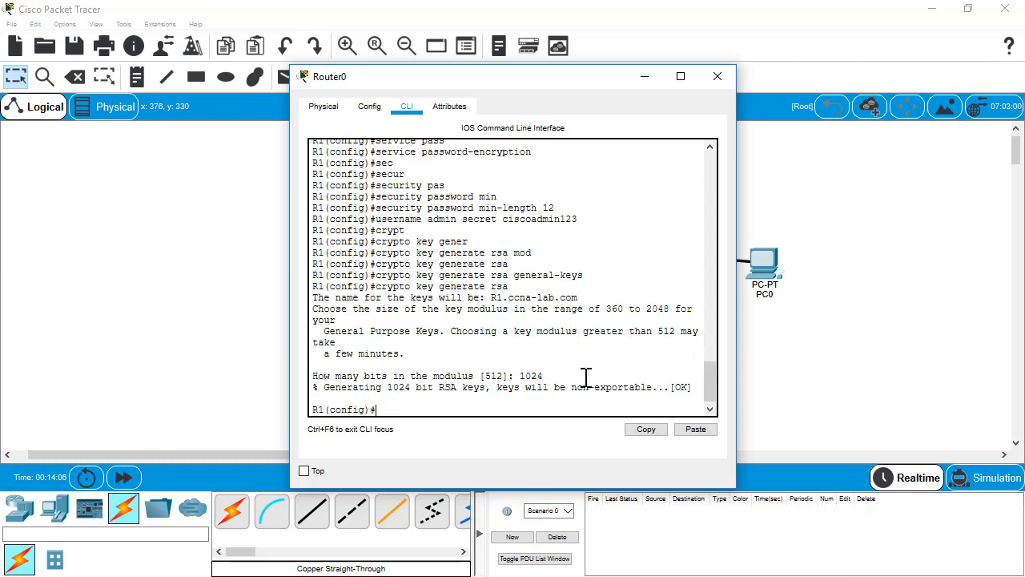
Set an enable secret password on R1, then begin line con 0 configuration
type("enable secret ")
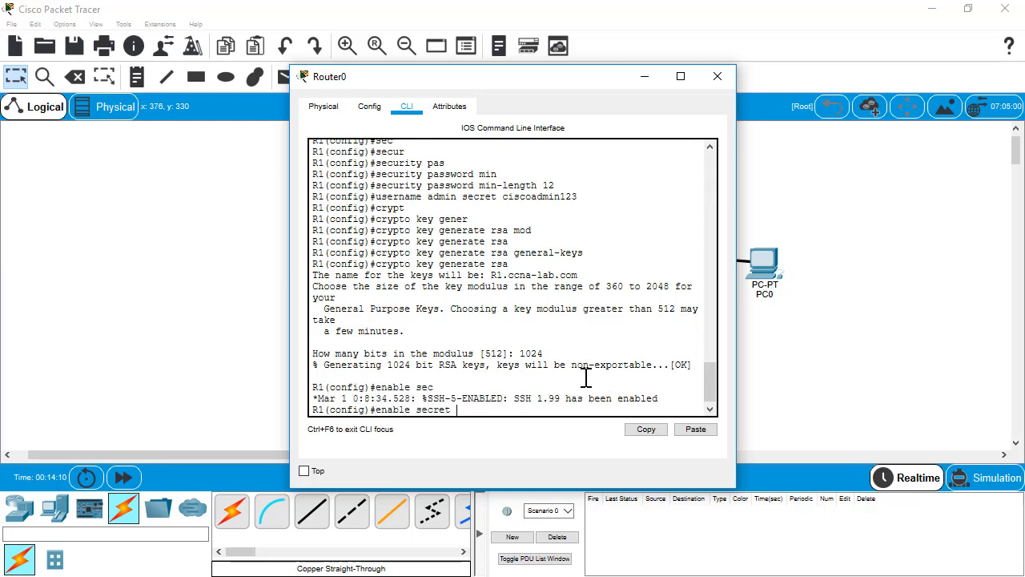
type("ciscoenable123")
key("Return")
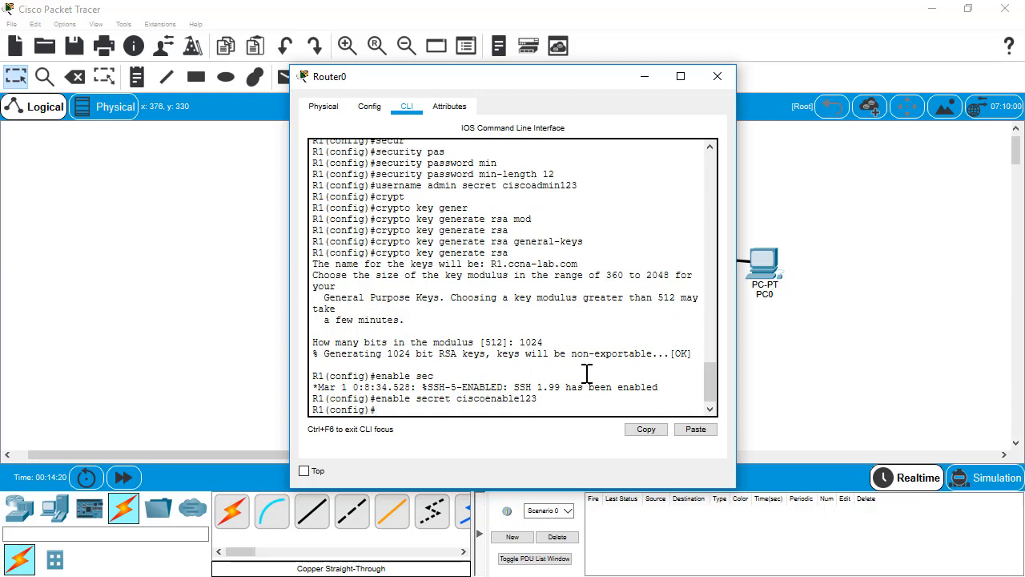
key("Return")
key("Return")
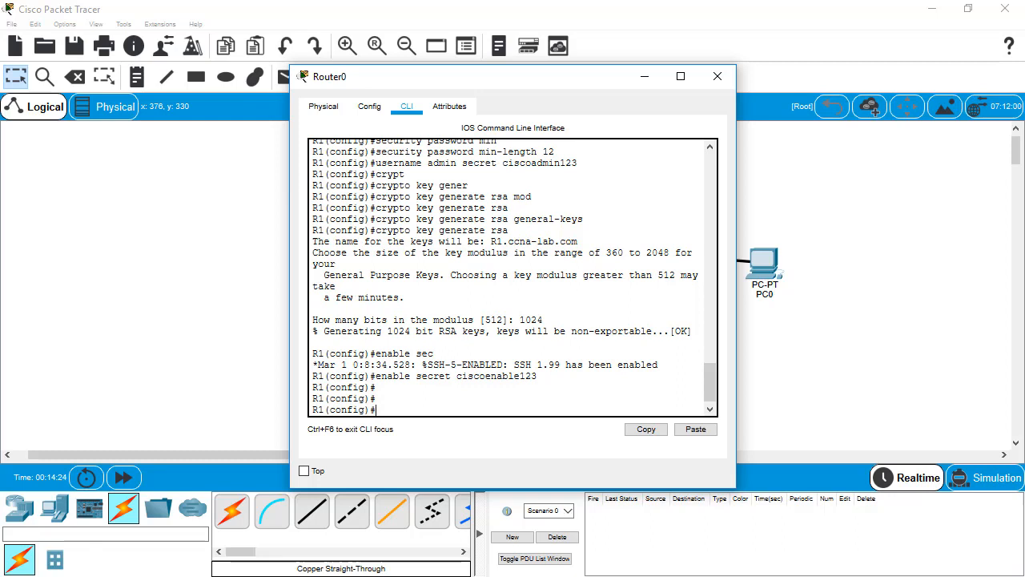
left_click(576, 380)
type("line con 0")
Give console line 0 a password and require login on it
key("Return")
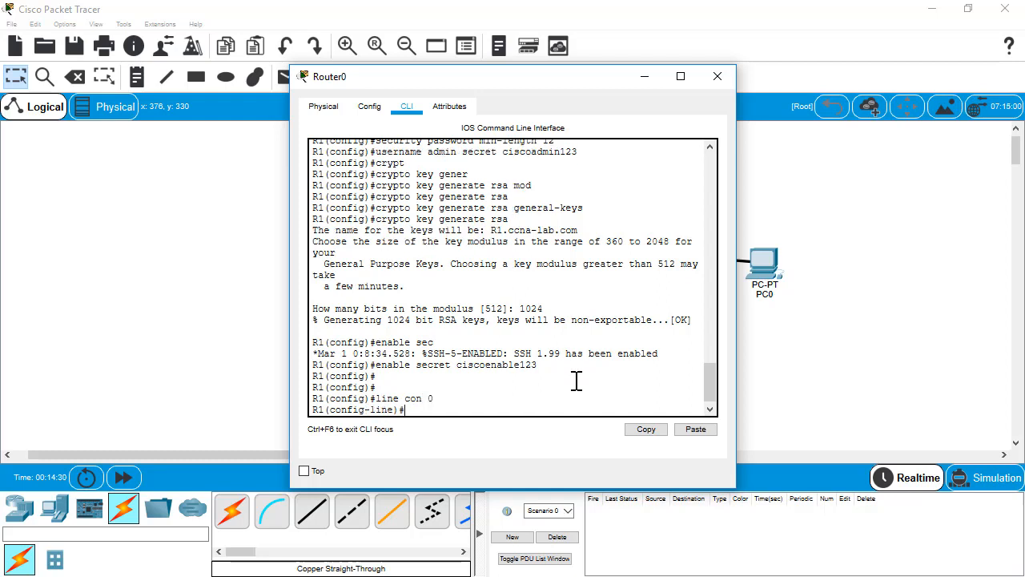
type("password ciscoconPASS")
key("Return")
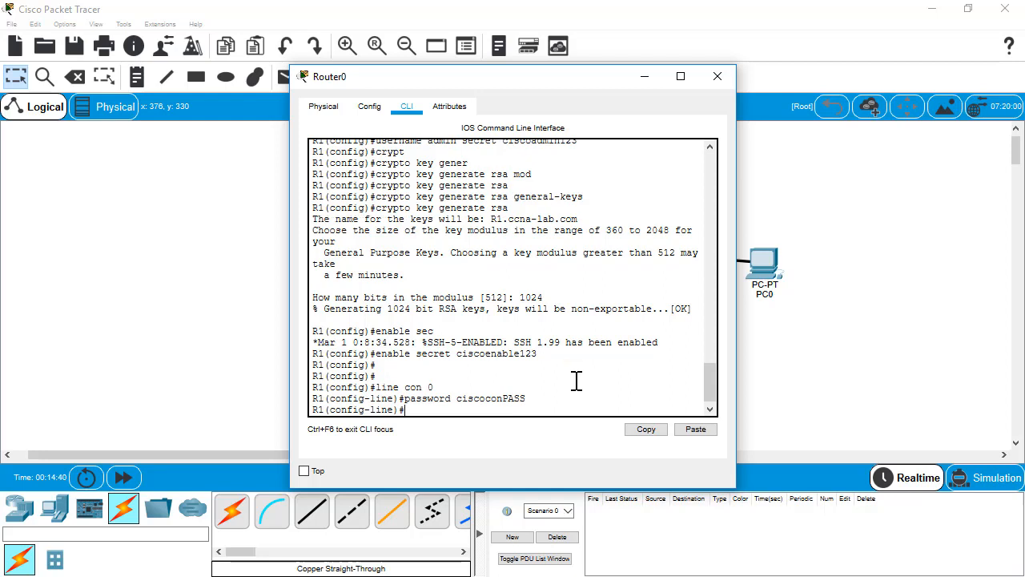
type("login")
key("Return")
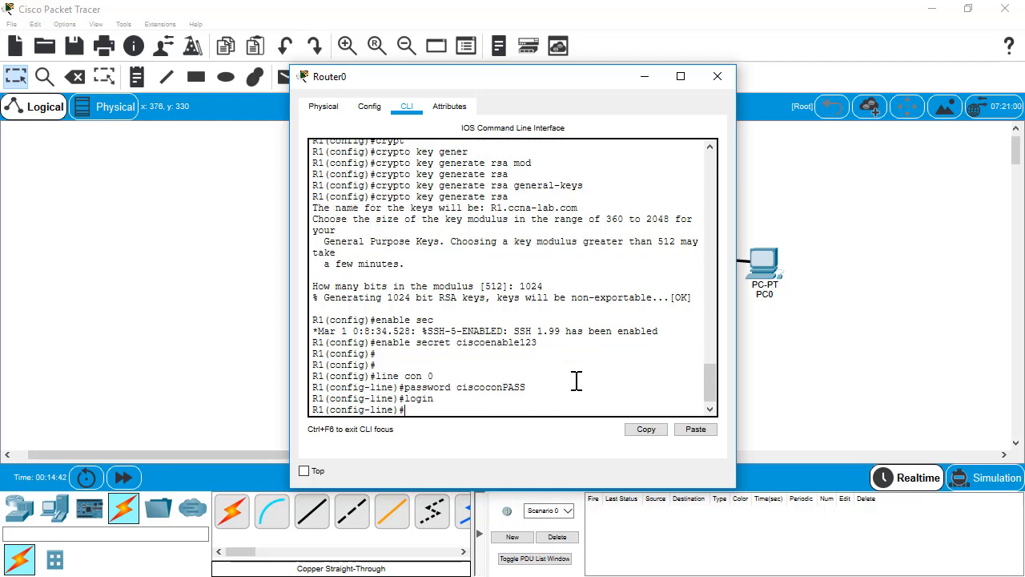
On vty 0 15, set a password, use login local and transport input ssh
type("line vty 0 15")
key("Return")
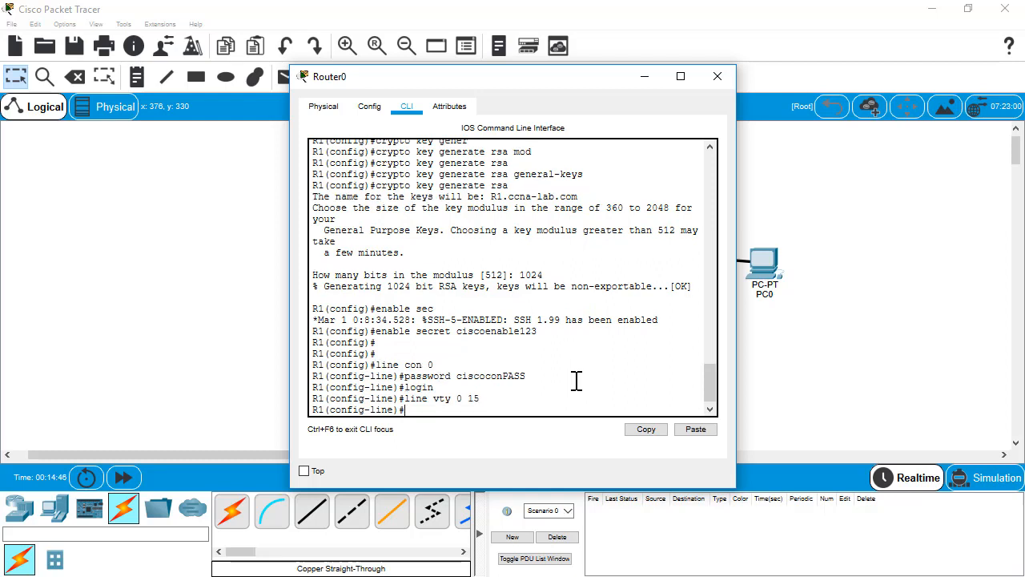
type("password ciscovtyPASS")
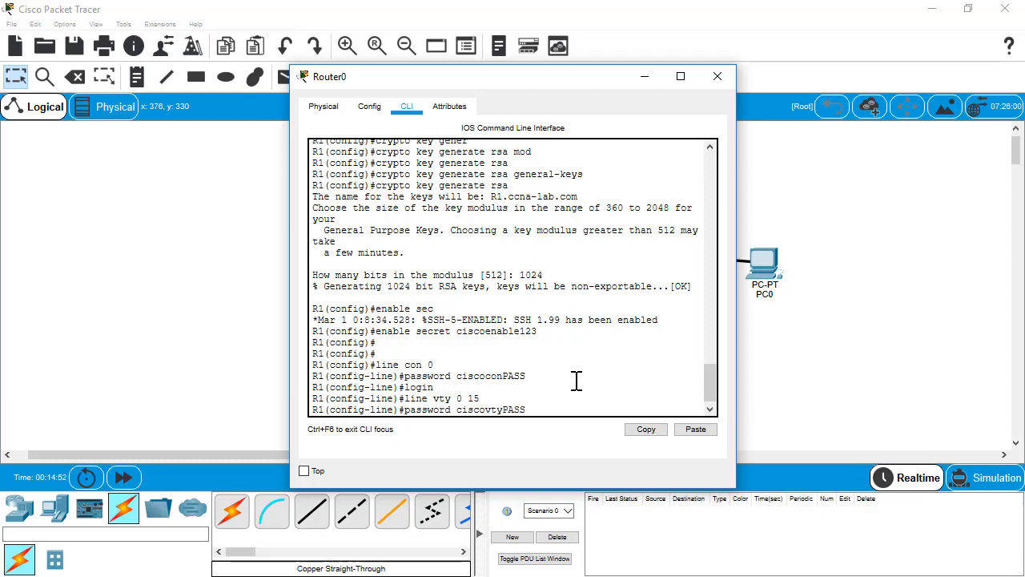
key("Return")
type("login")
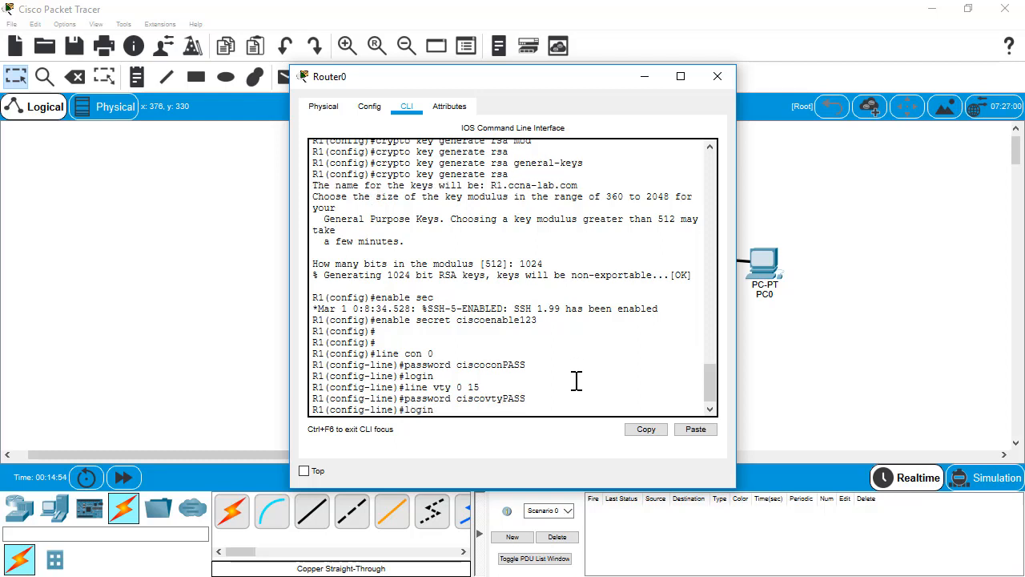
type(" local")
key("Return")
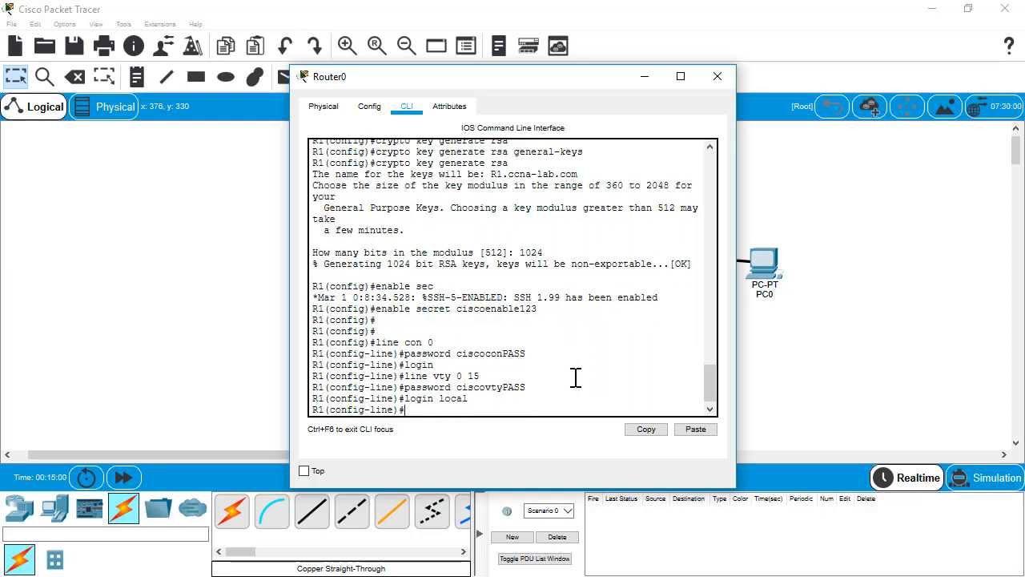
type("tran")
key("Tab")
type("input ssh")
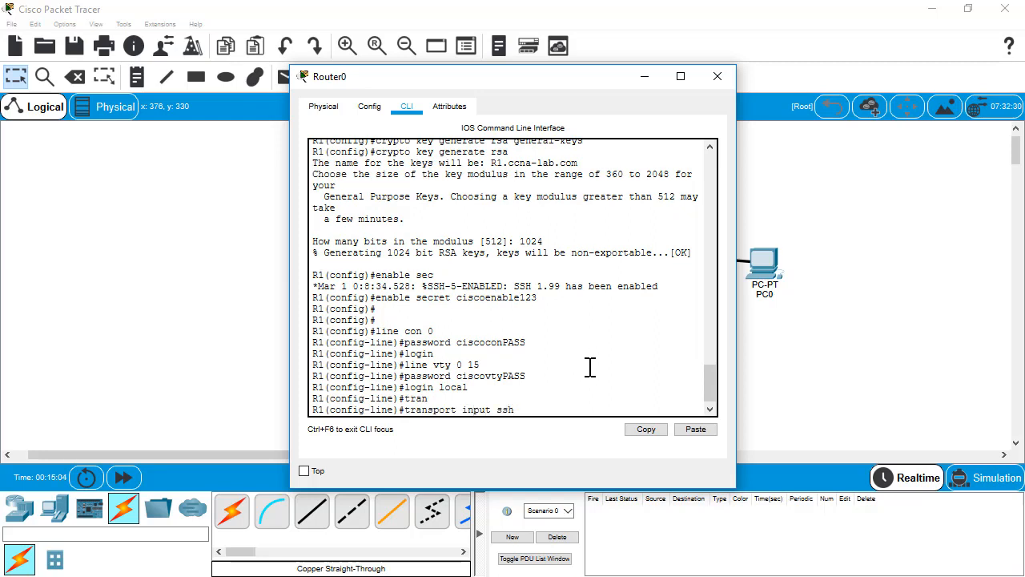
key("Return")
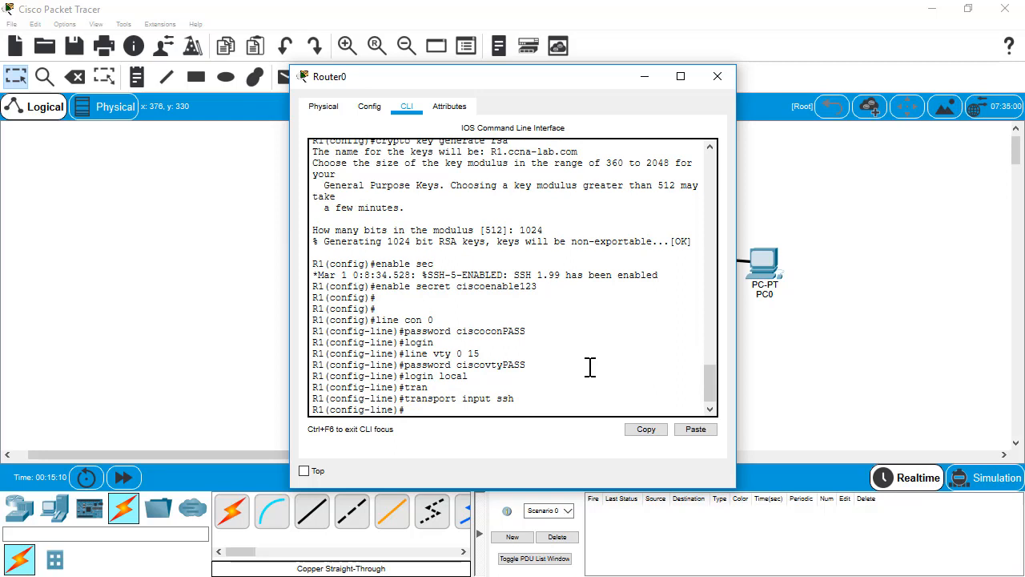
Set the MOTD banner to 'Authorized Users Only!', fixing the mistyped command
type("exit")
key("Return")
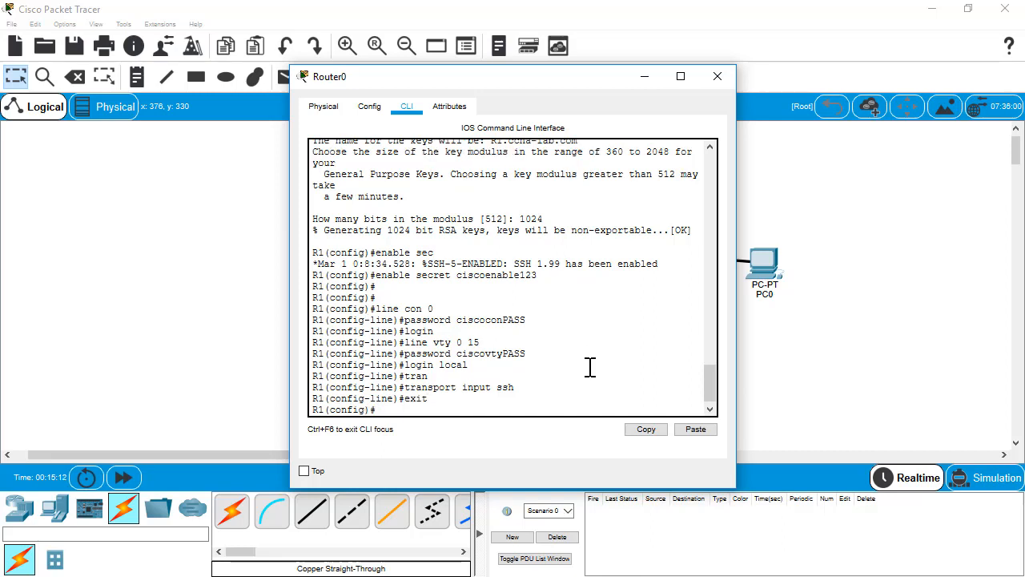
type("bannter mc")
type("td $ Authorized Users Only!")
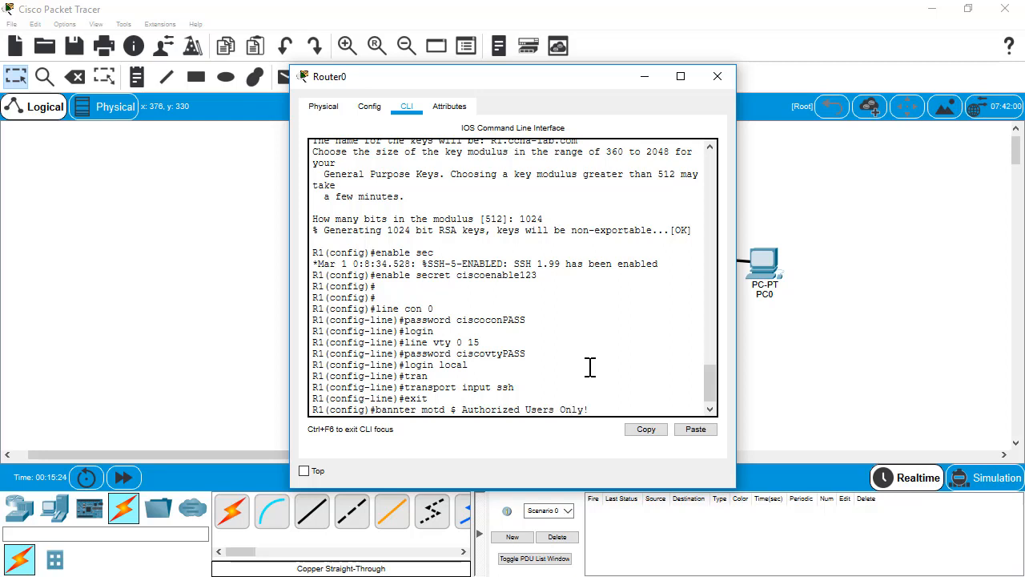
type(" $")
key("Return")
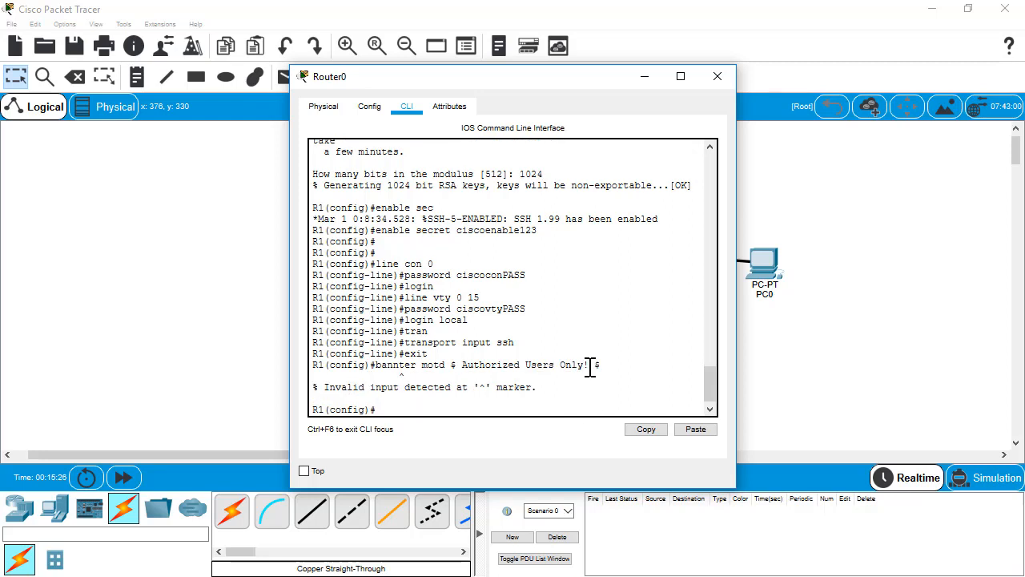
key("Up")
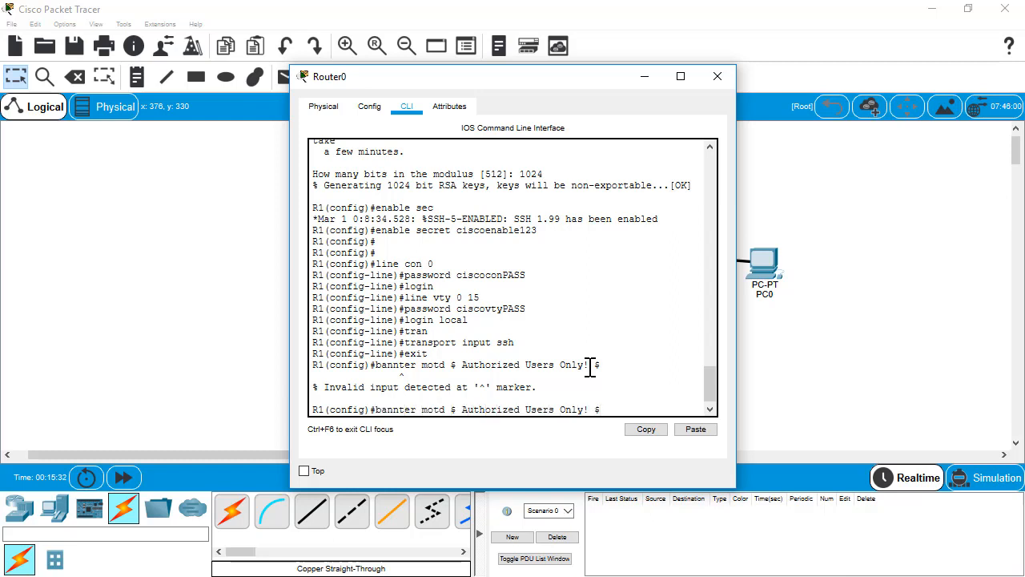
key("BackSpace")
key("Return")
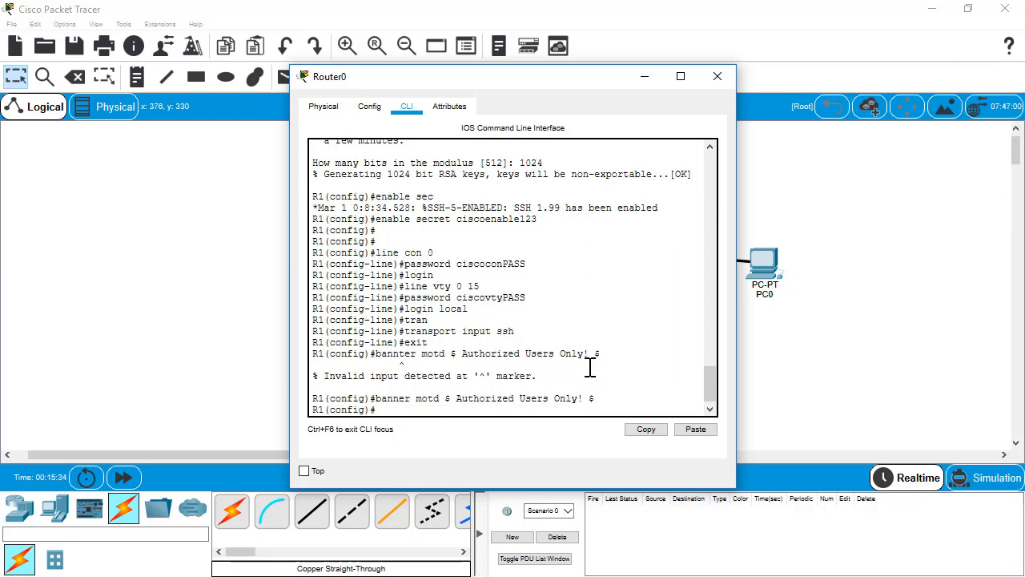
Save R1's running configuration to startup-config using do copy run start
type("copy run start")
key("Return")
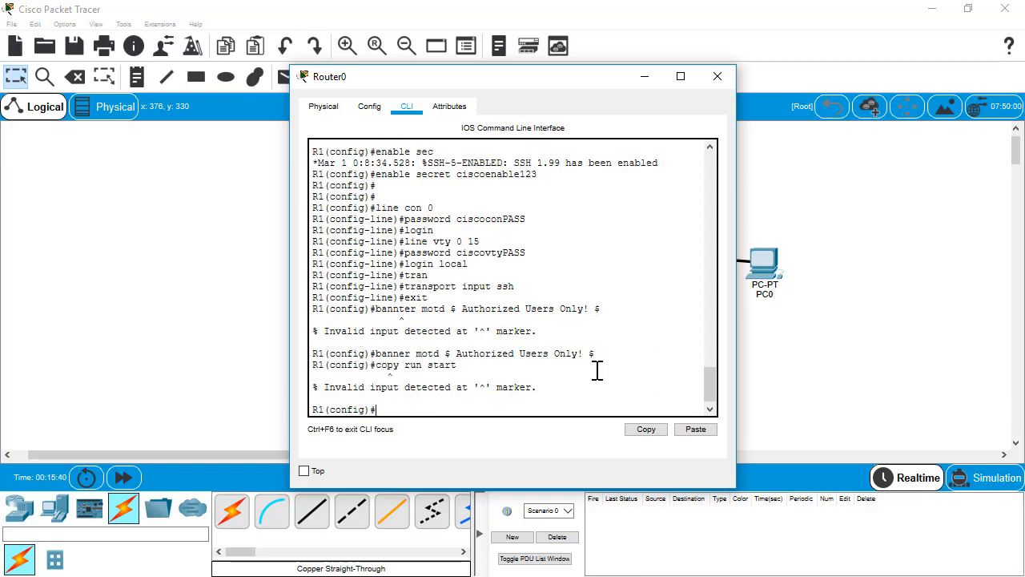
type("do copy run start")
key("Return")
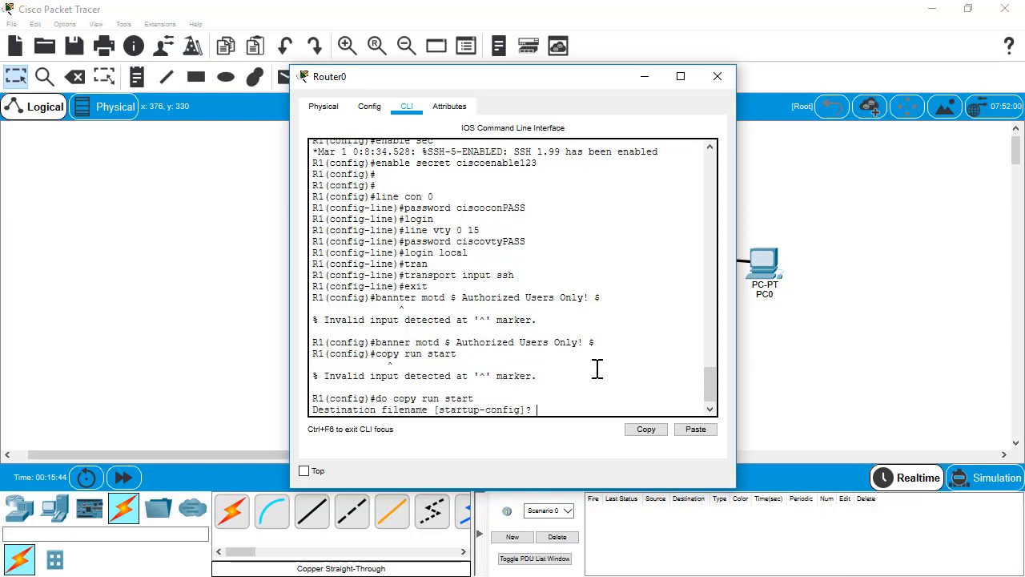
key("Return")
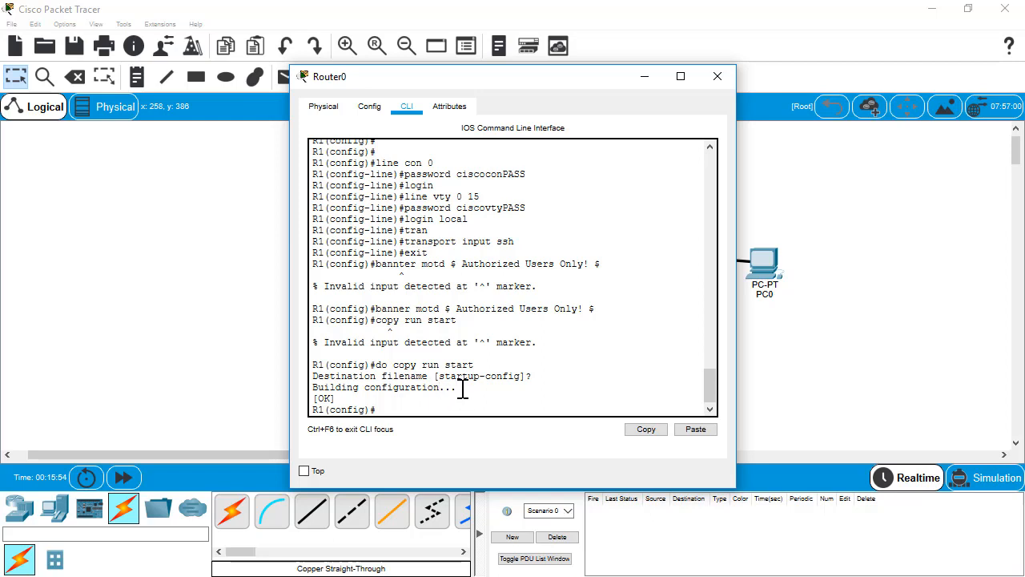
Give G0/0/0 address 192.168.1.1 255.255.255.0, description 'Connection to S1', and no shutdown
type("interface fg0/0/0")
key("Return")
type("ip ")
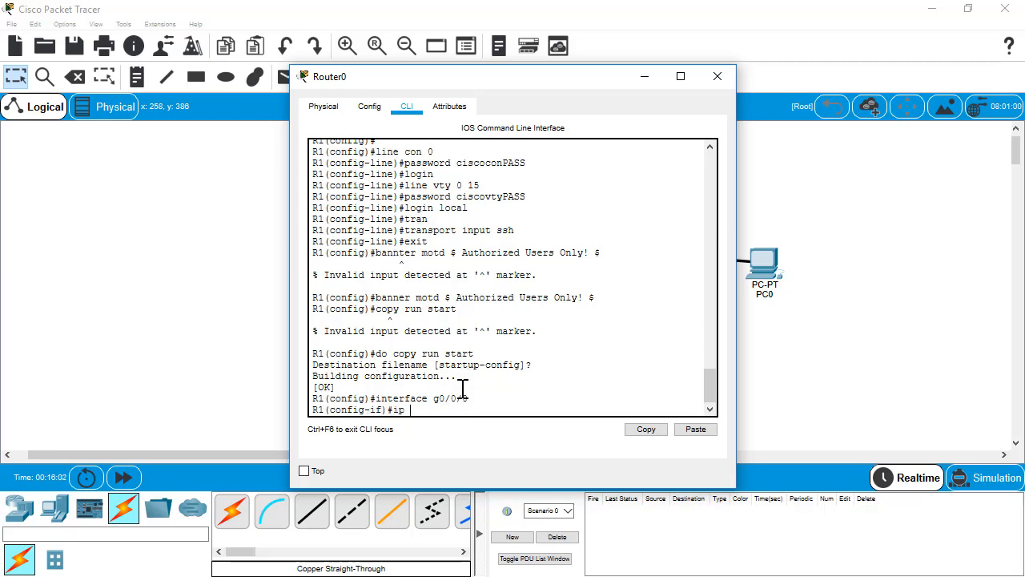
type("address 192.168.1.1 255.255.255.0")
key("Return")
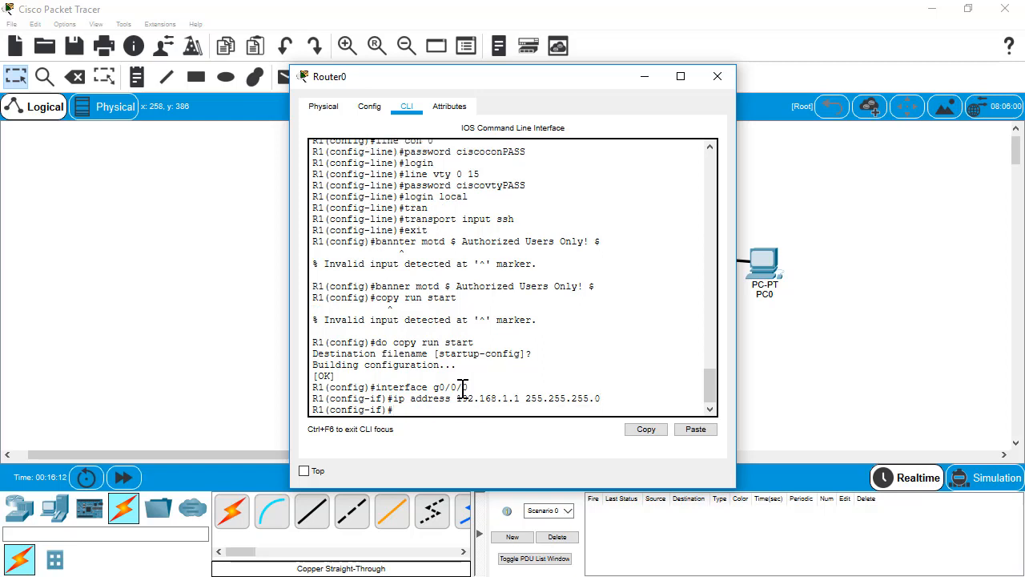
type("description Connection to Sw")
key("BackSpace")
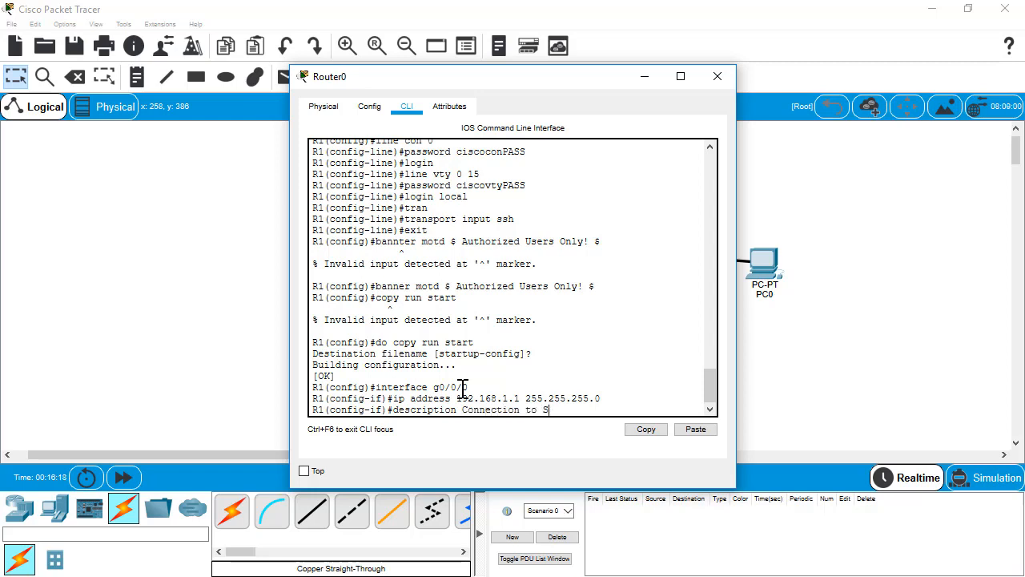
type("1")
key("Return")
type("no sh")
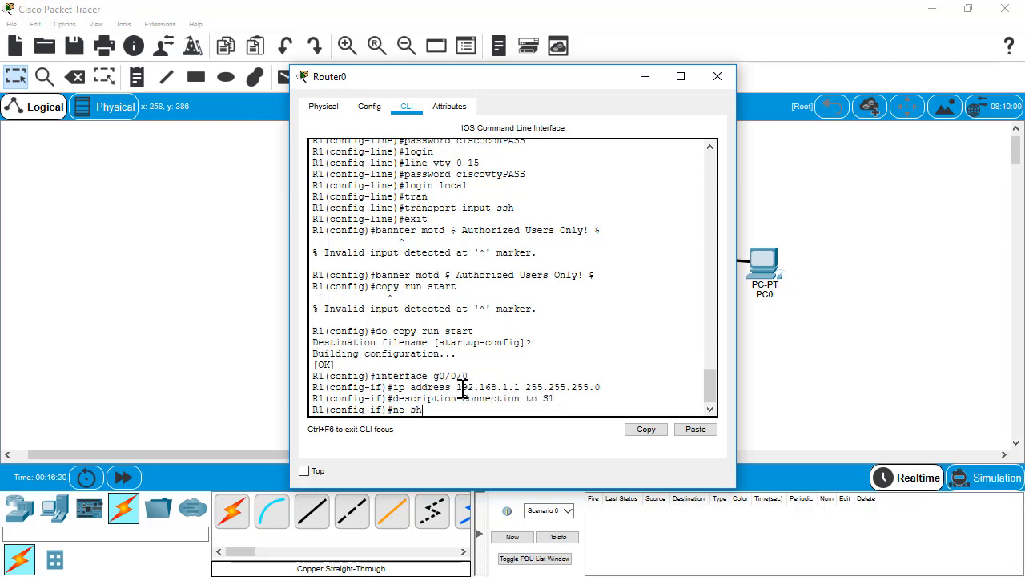
type("utdown")
key("Return")
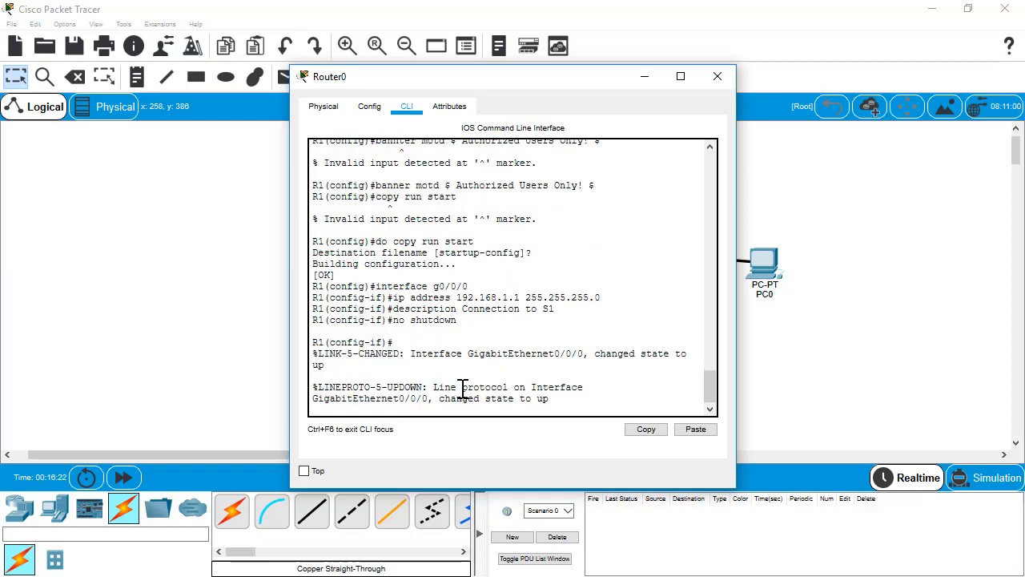
key("Return")
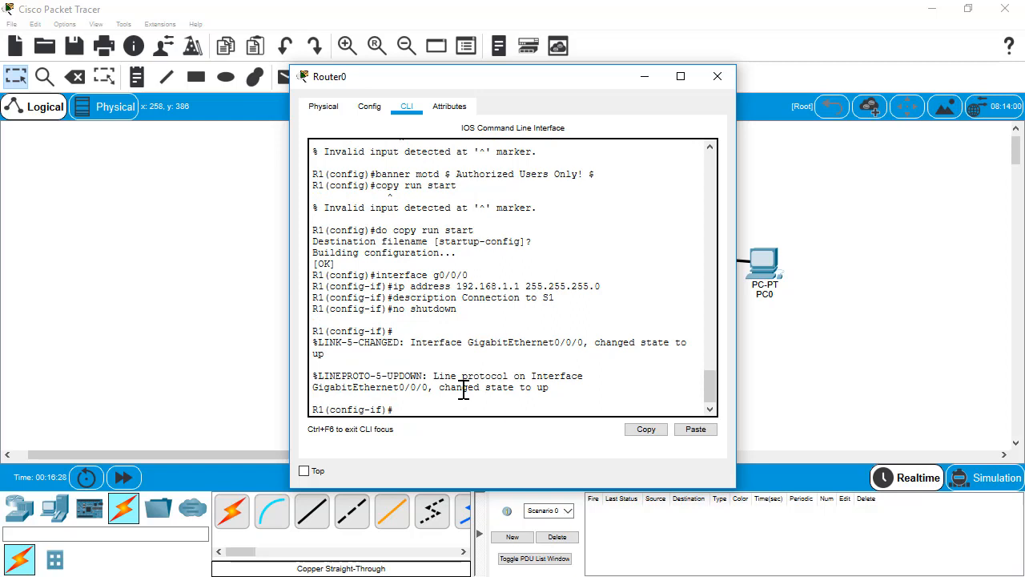
Save the configuration to startup-config and verify G0/0/0 up/up with show ip int brief
type("end")
key("Return")
key("Return")
key("Return")
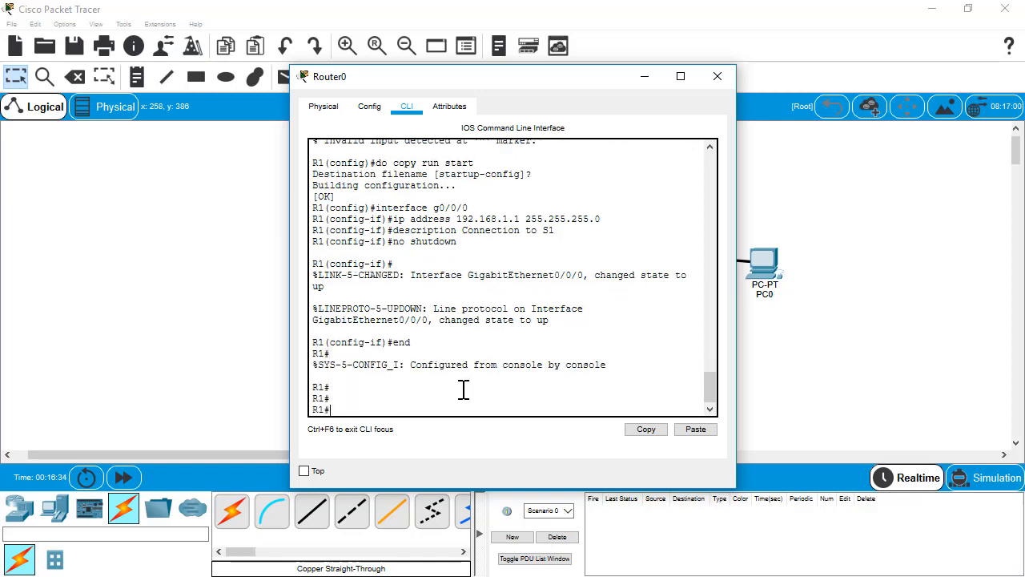
type("copy run start")
key("Return")
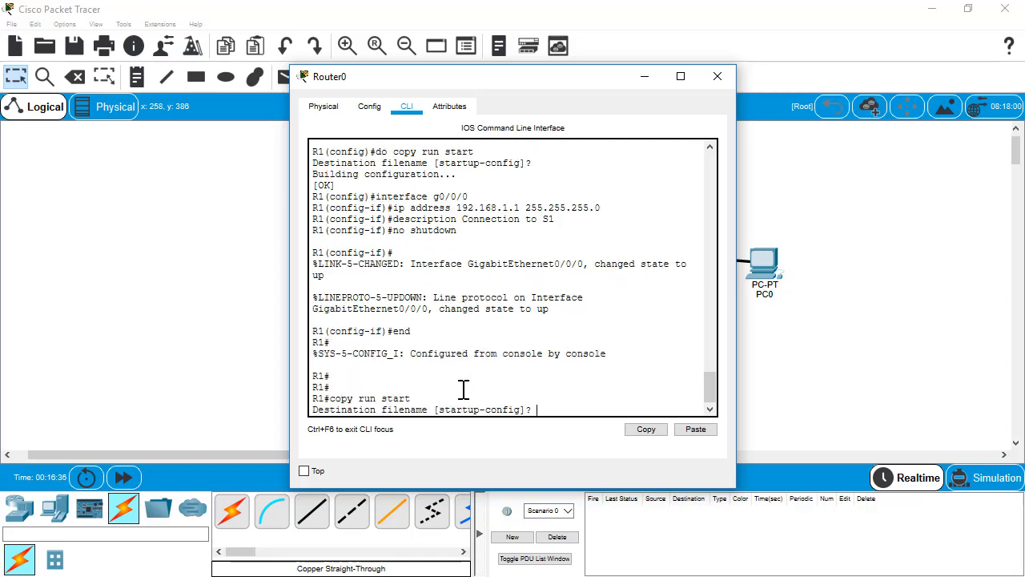
key("Return")
type("show ip int ")
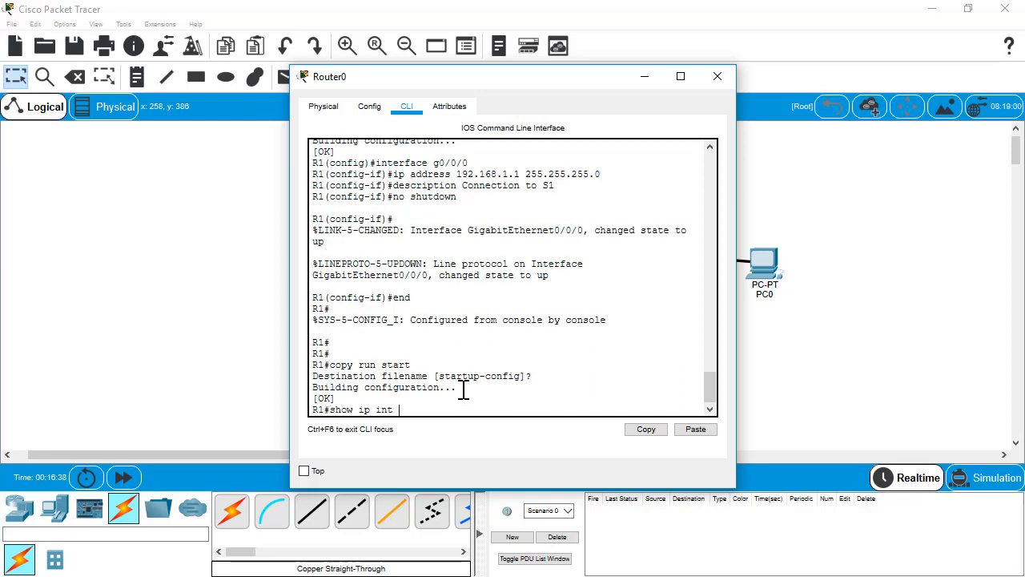
type("brief")
key("Return")
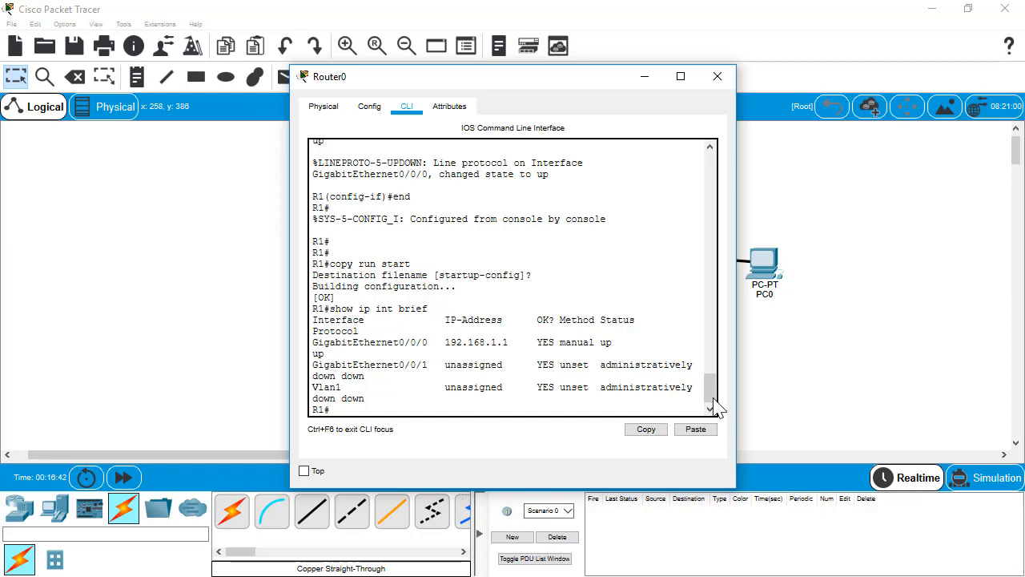
left_click_drag(736, 325, 1010, 327)
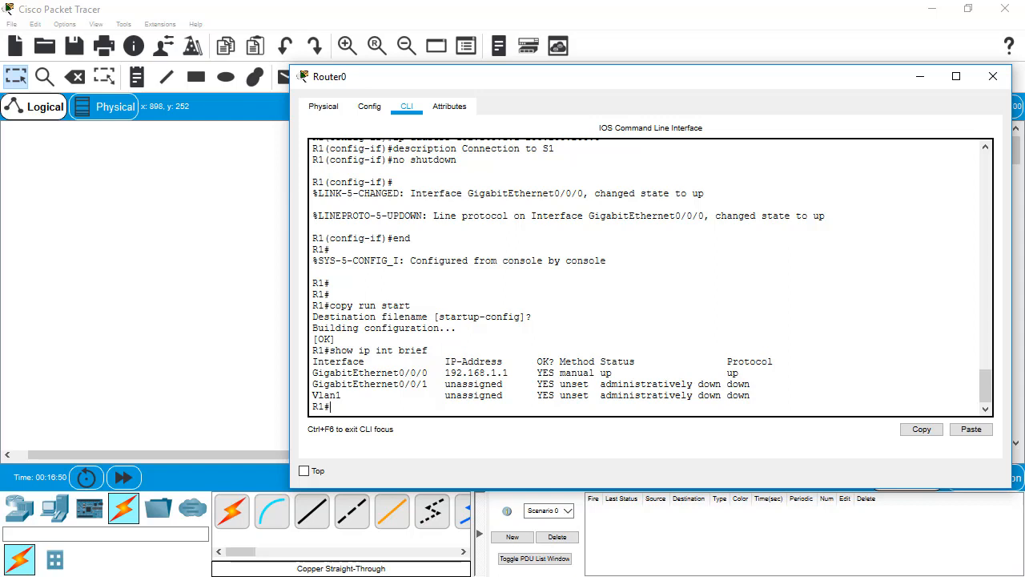
left_click_drag(881, 80, 562, 138)
In PC0's Command Prompt, check ssh usage, then enter ssh -l admin 192.168.1.1
left_click(772, 274)
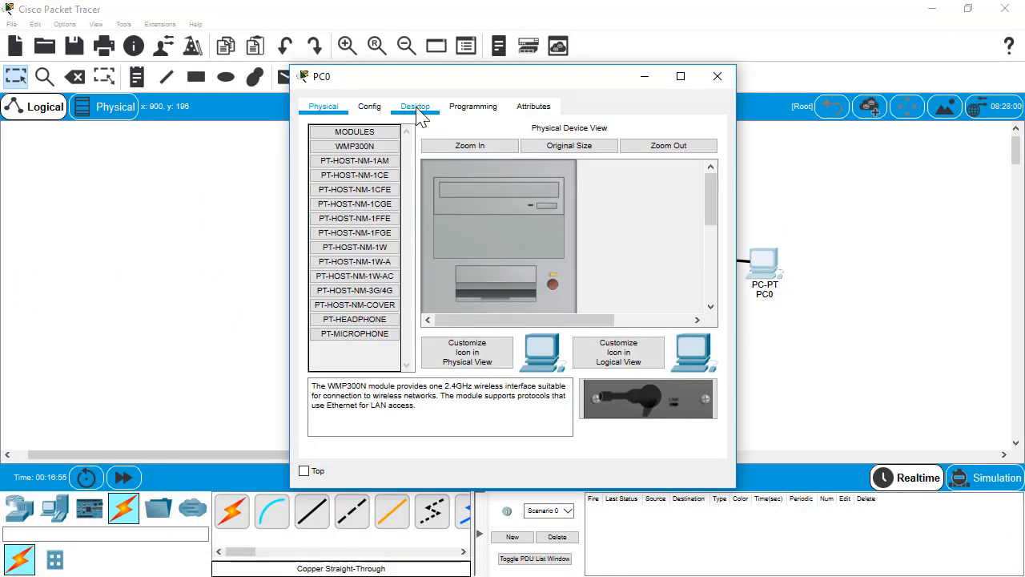
left_click(413, 109)
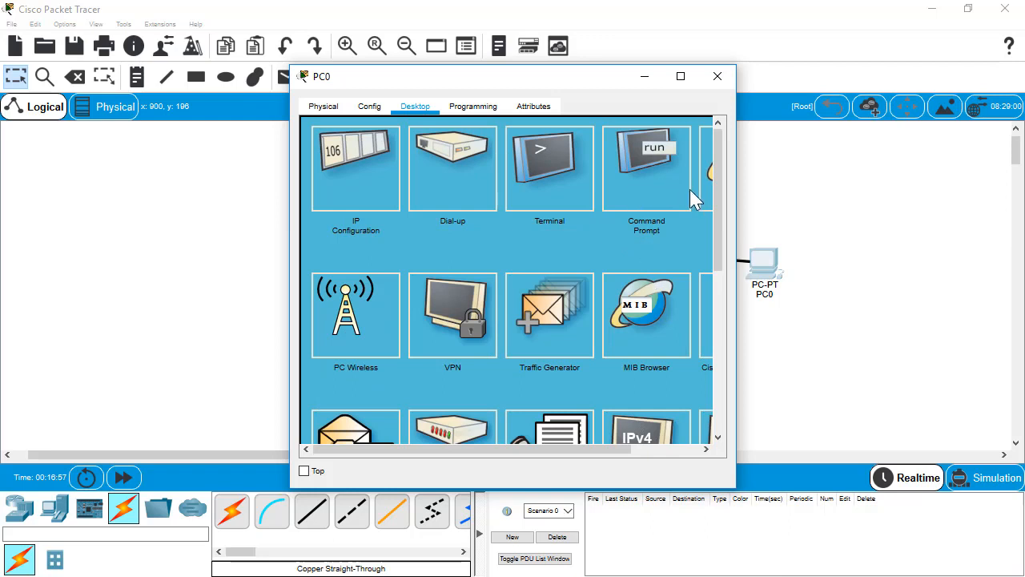
left_click_drag(734, 204, 931, 240)
left_click_drag(677, 78, 596, 56)
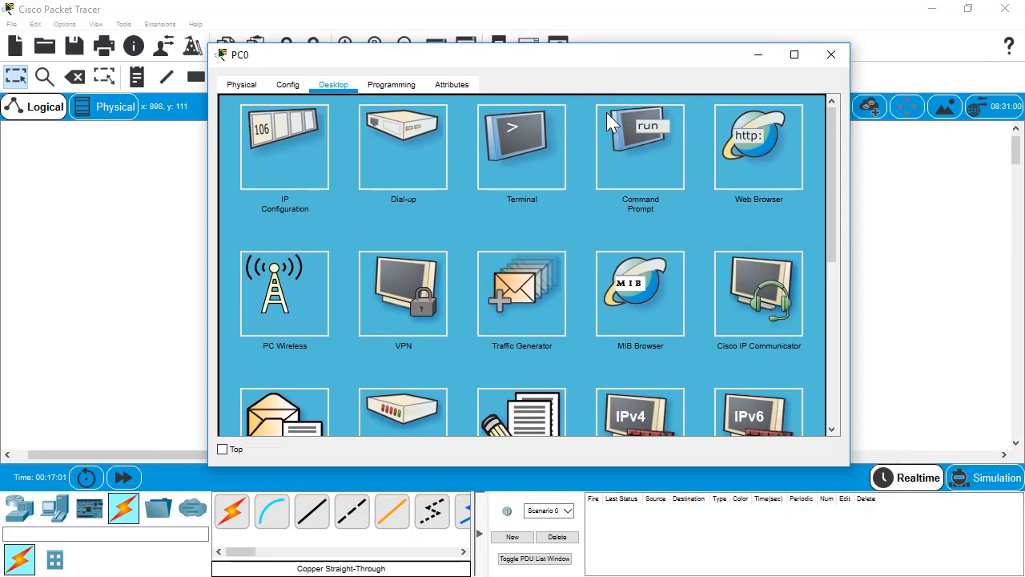
left_click(647, 170)
type("ssh")
key("Return")
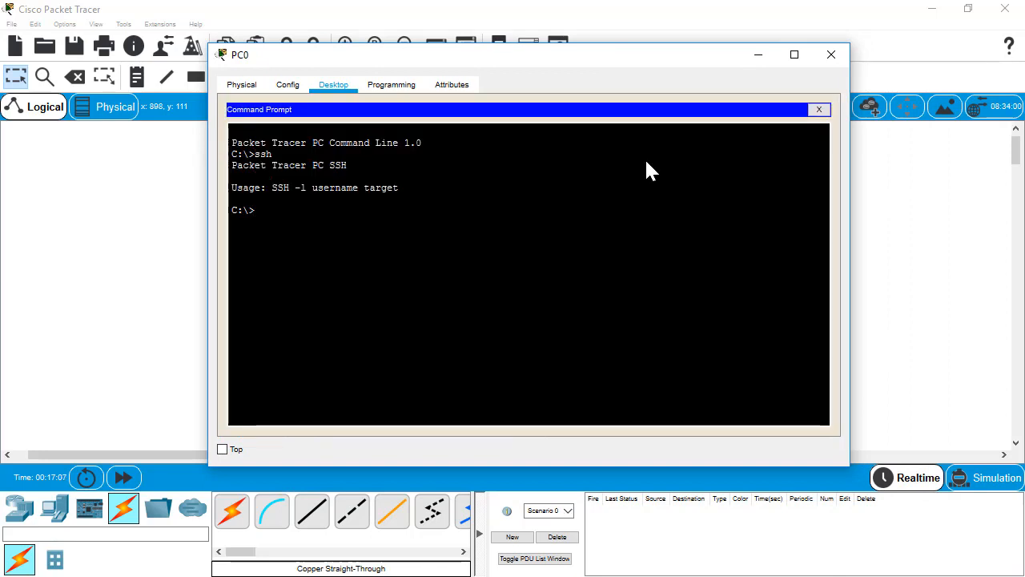
type("ssh")
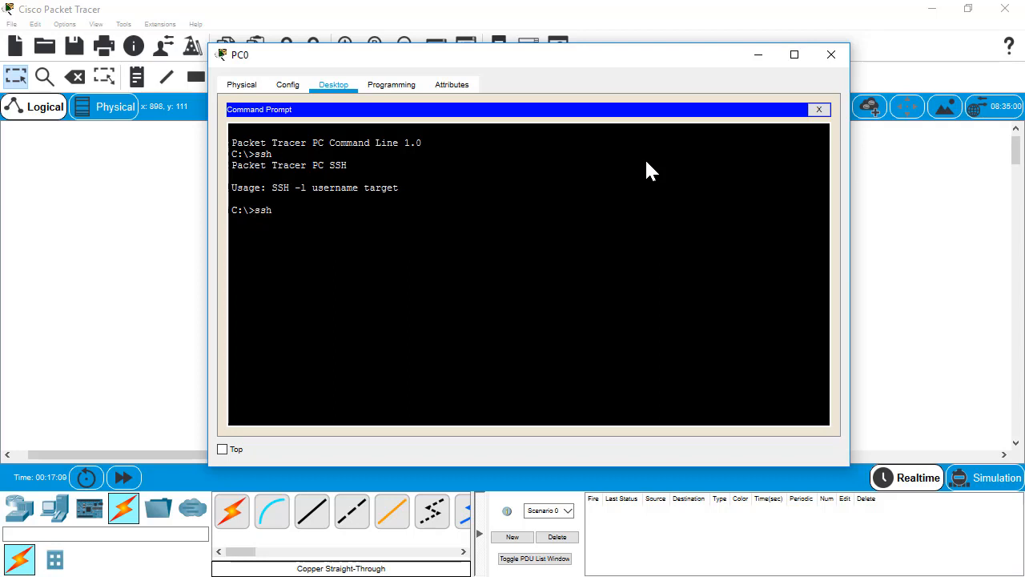
type(" -l admin 192.168.1.1")
In PC0's IP Configuration, enter 192.168.1.5, keep mask 255.255.255.0, and set gateway 192.168.1.1
left_click(820, 110)
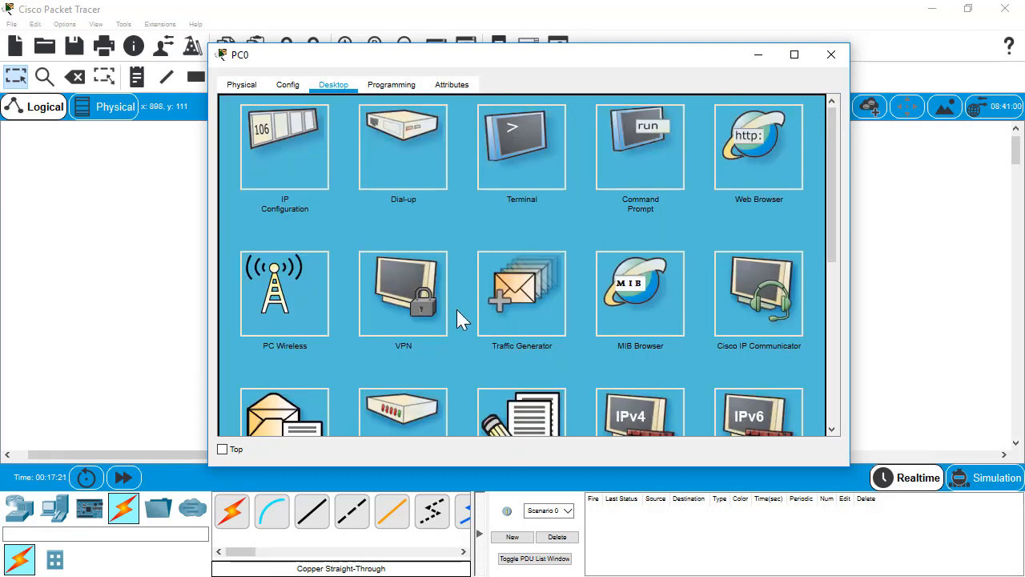
left_click(275, 142)
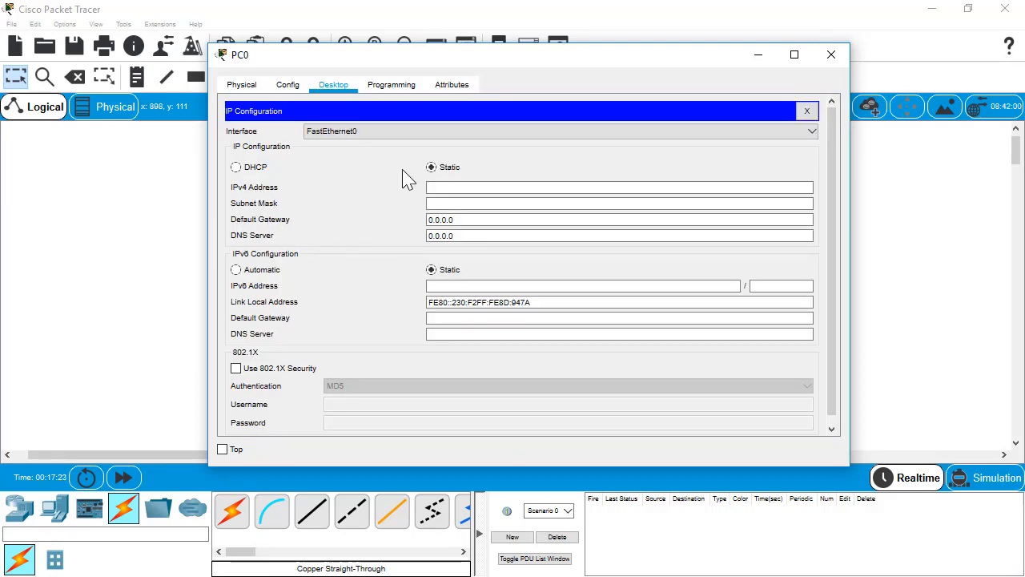
left_click(451, 189)
type("1")
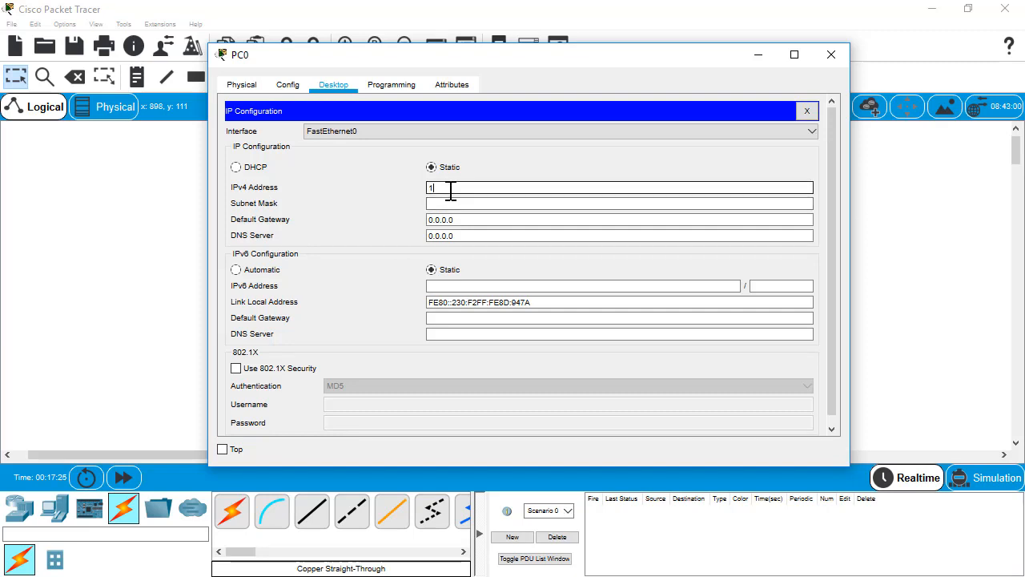
type("92.168.1.5")
key("Tab")
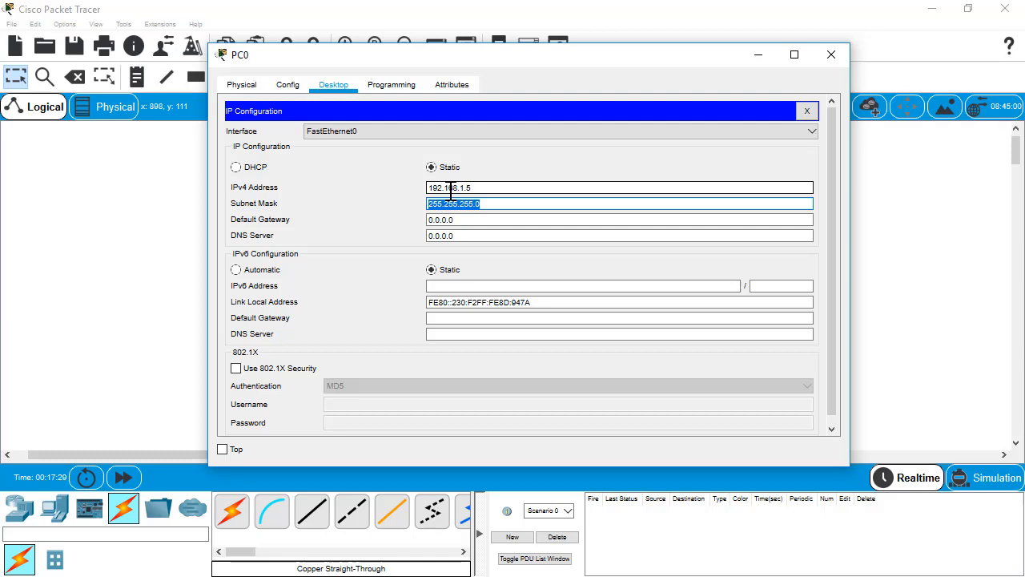
key("Tab")
type("192.168")
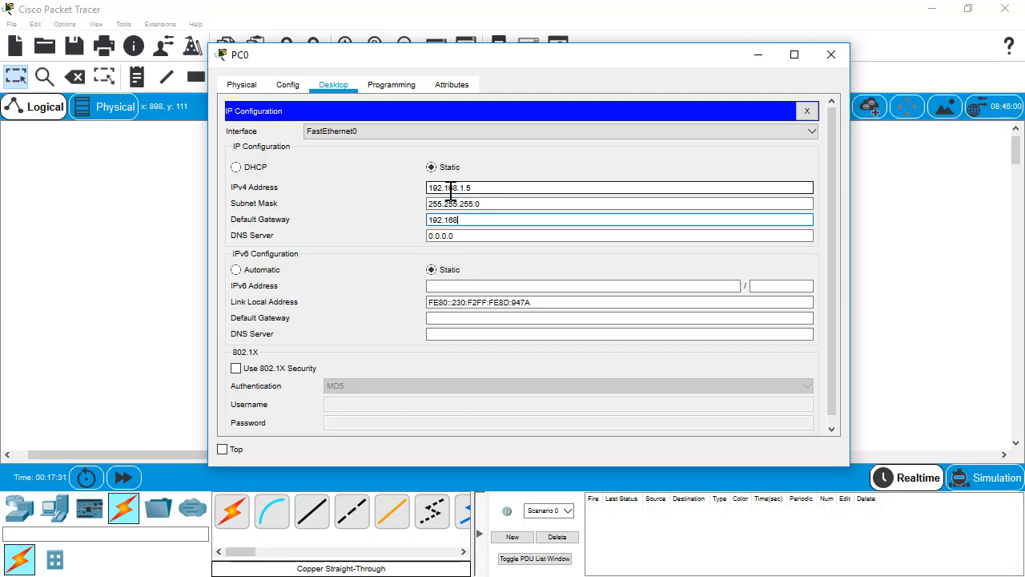
type(".1.1")
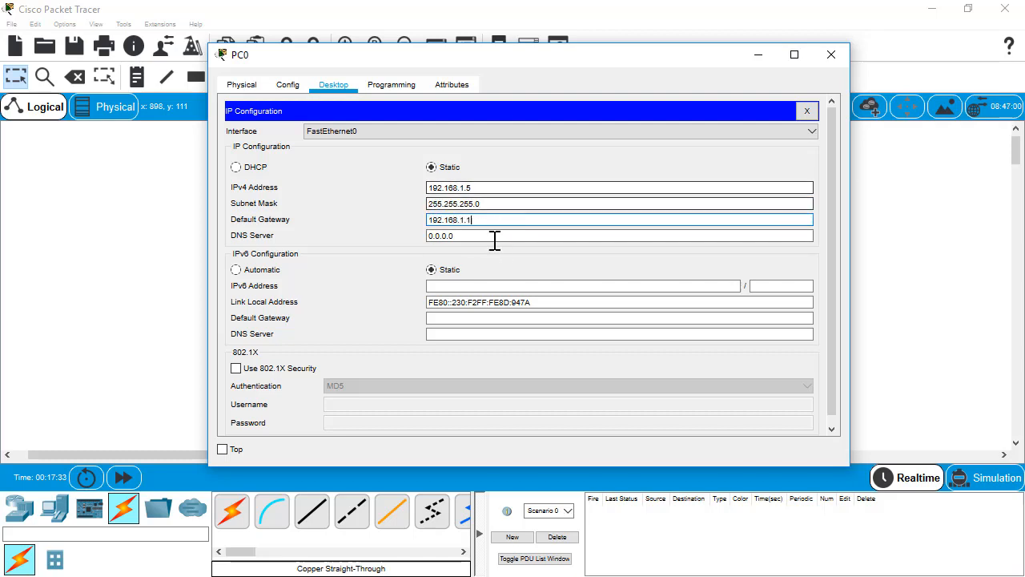
left_click(808, 112)
Rerun the previous SSH login to 192.168.1.1 from PC0's command prompt
left_click(633, 161)
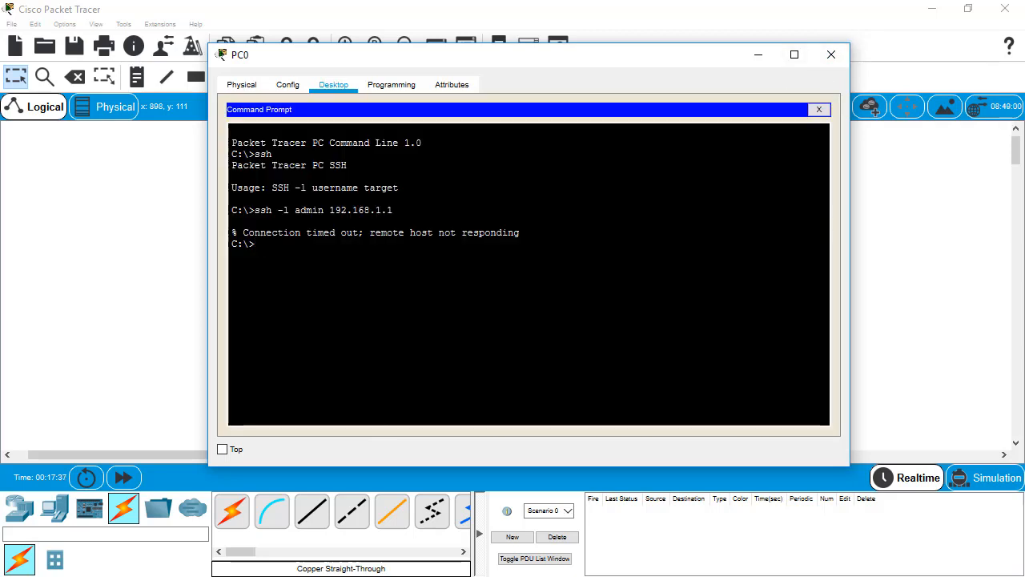
key("Up")
key("Return")
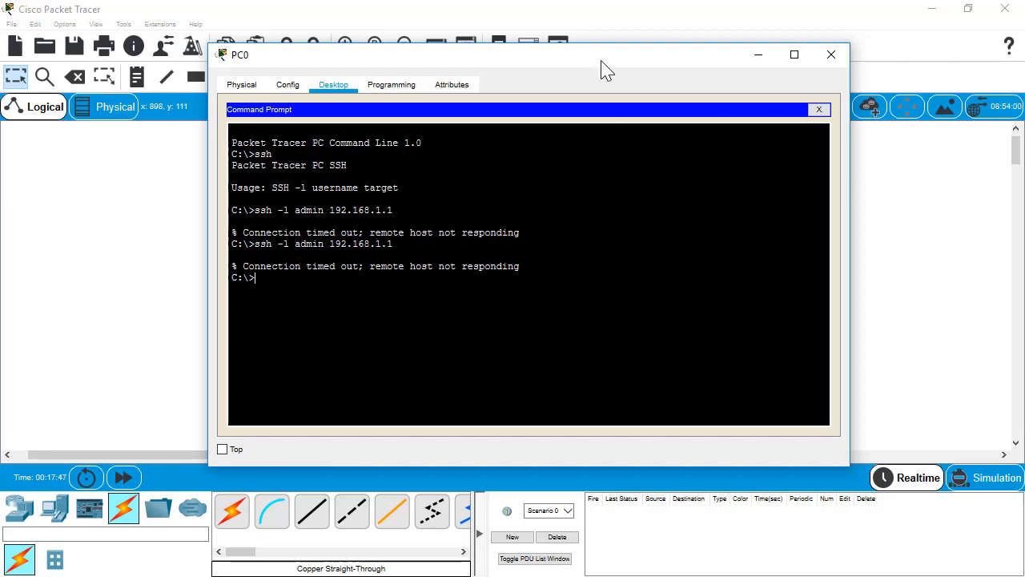
Run ping 192.168.1.1 from PC0 to test reaching the router
type("ping 192.168.1.1")
key("Return")
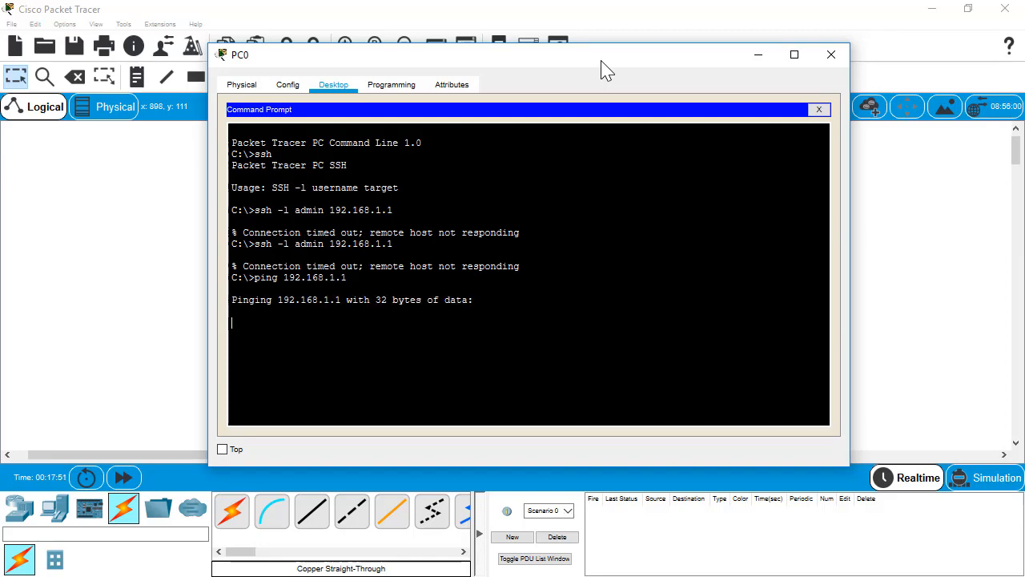
left_click_drag(561, 59, 513, 39)
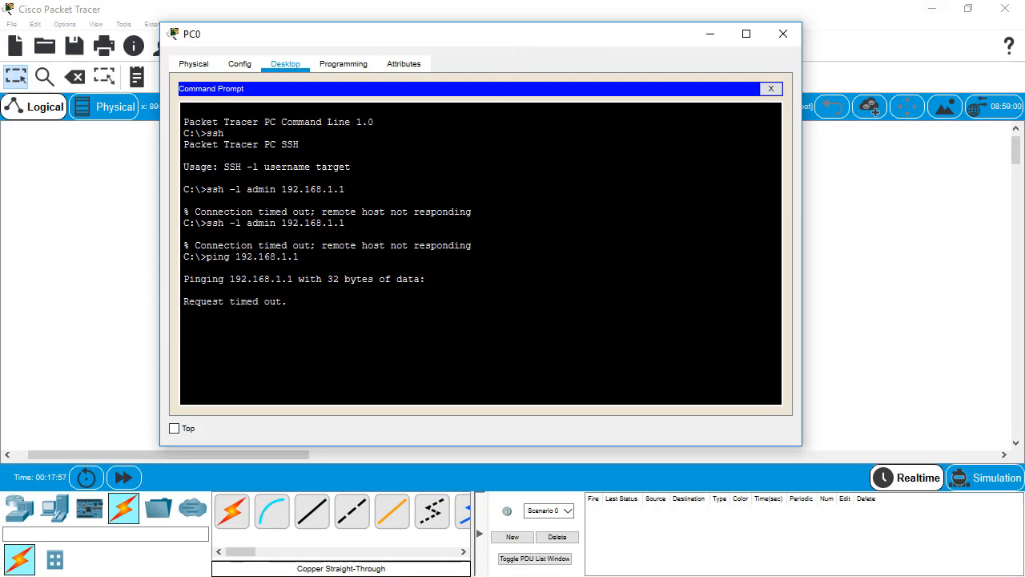
Check PC0's IP Configuration panel for address 192.168.1.5 and gateway 192.168.1.1
left_click(771, 88)
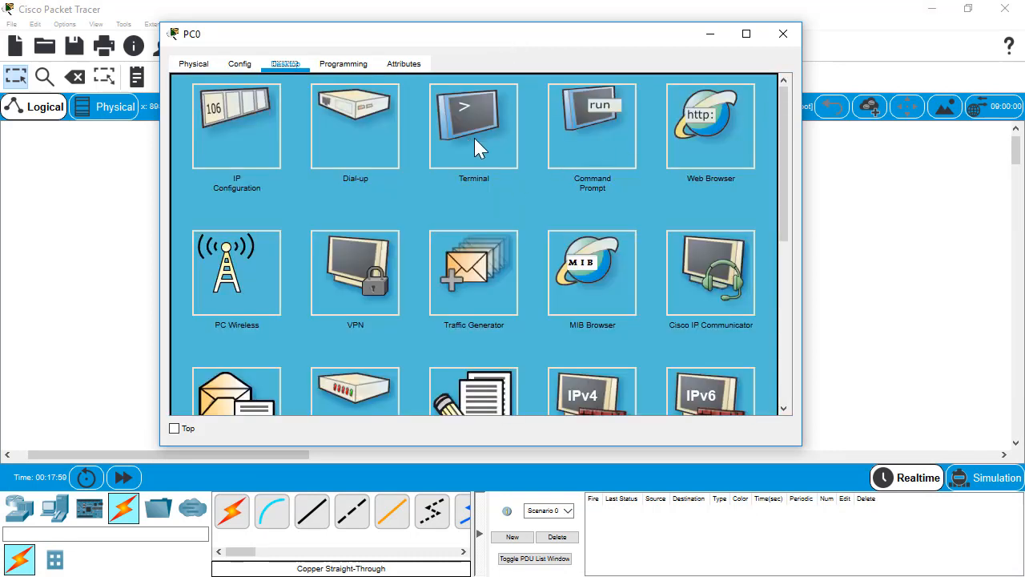
left_click(621, 137)
left_click(770, 89)
left_click(263, 145)
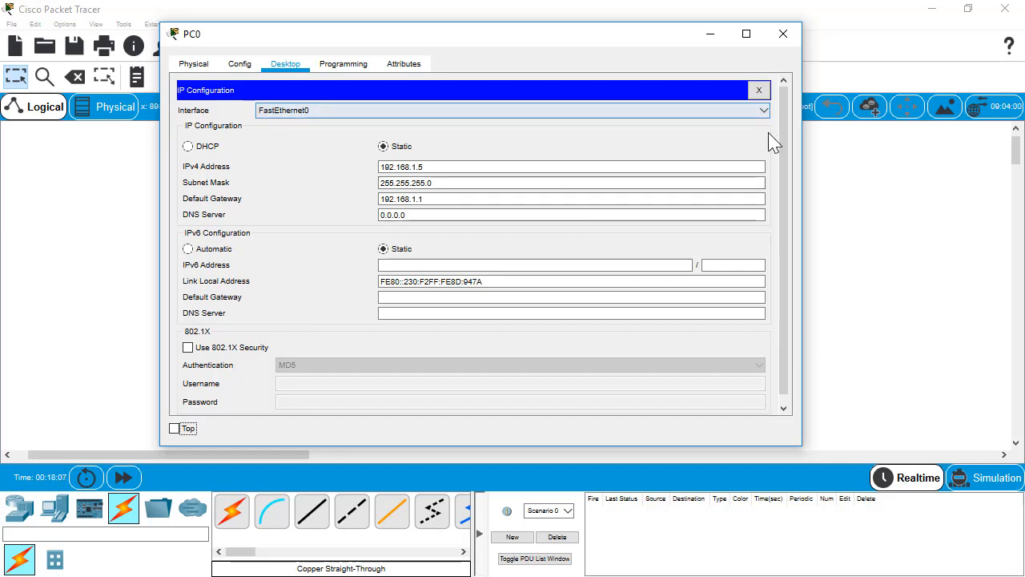
left_click(758, 90)
Stop the running ping with Ctrl+C, run ipconfig, then close PC0's window
left_click(603, 129)
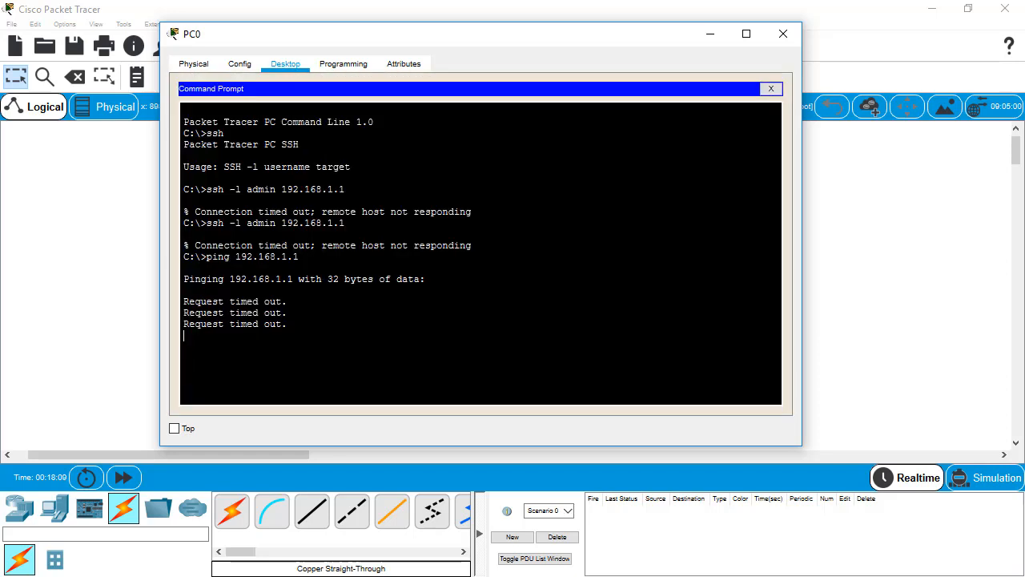
key("ctrl+c")
type("ipconfig")
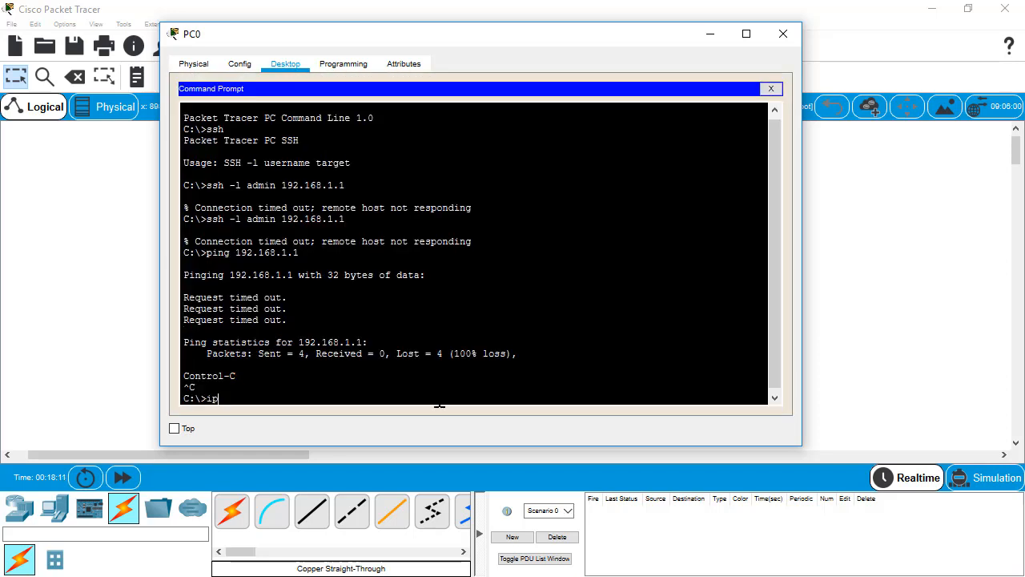
key("Return")
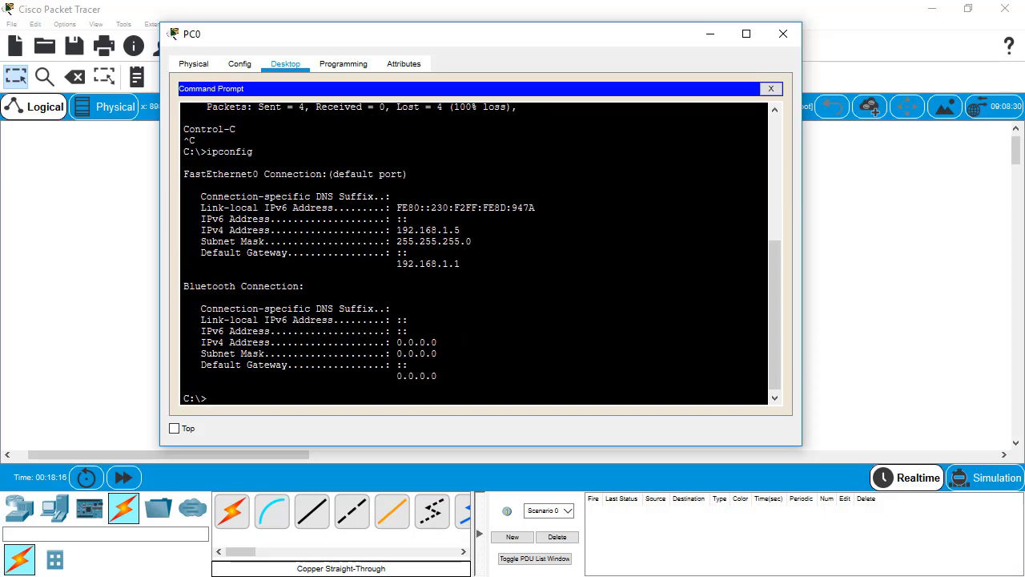
left_click(770, 88)
left_click(782, 34)
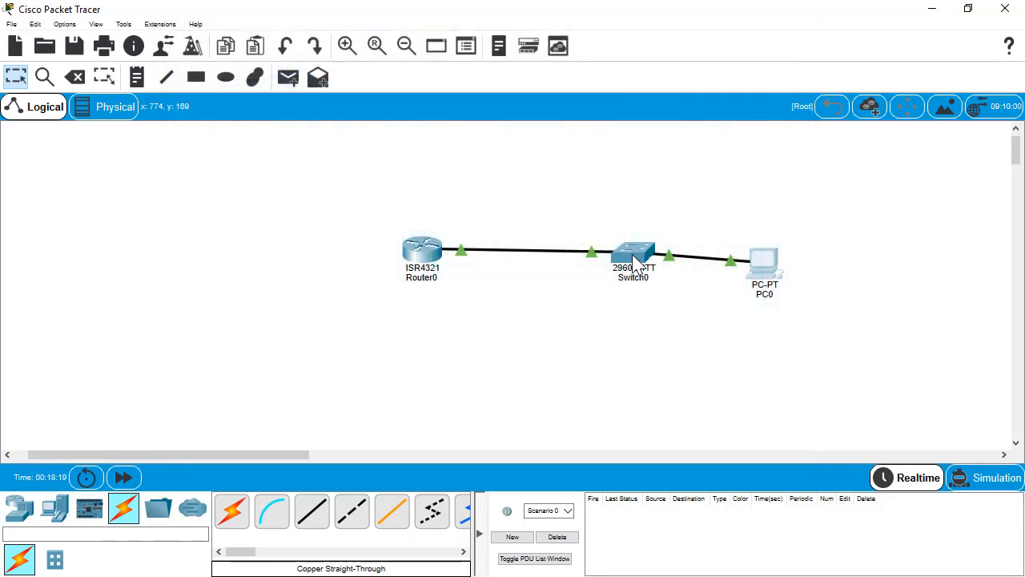
Open Switch0's CLI tab and scroll back through its console output
mouse_move(635, 267)
left_click(635, 266)
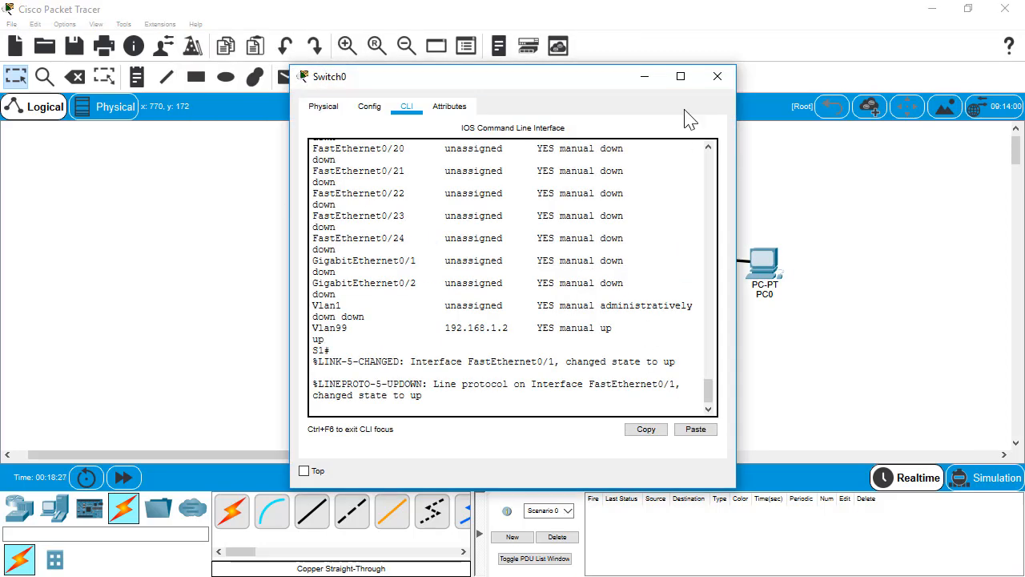
left_click(714, 79)
left_click(645, 253)
left_click(369, 107)
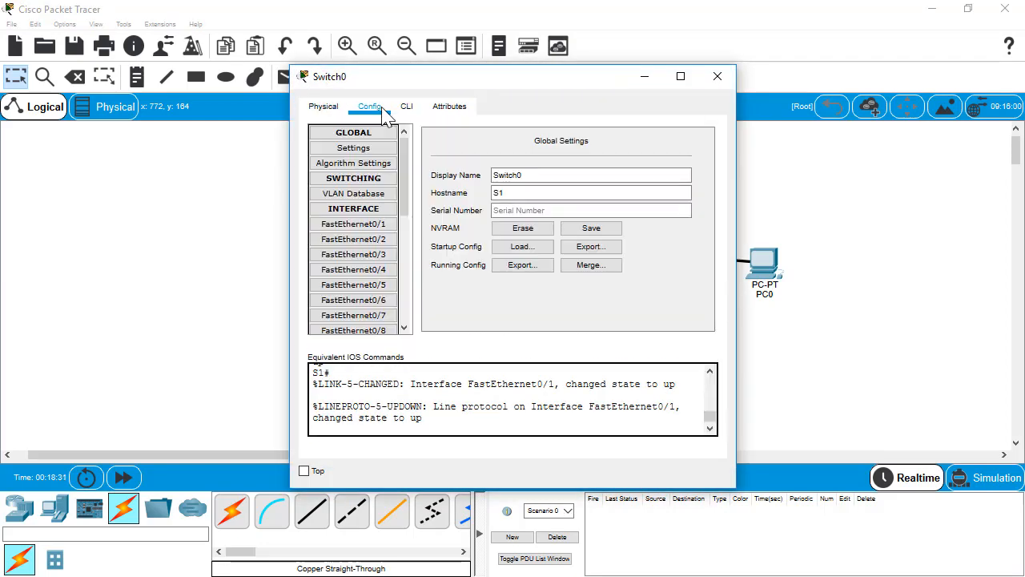
left_click(716, 76)
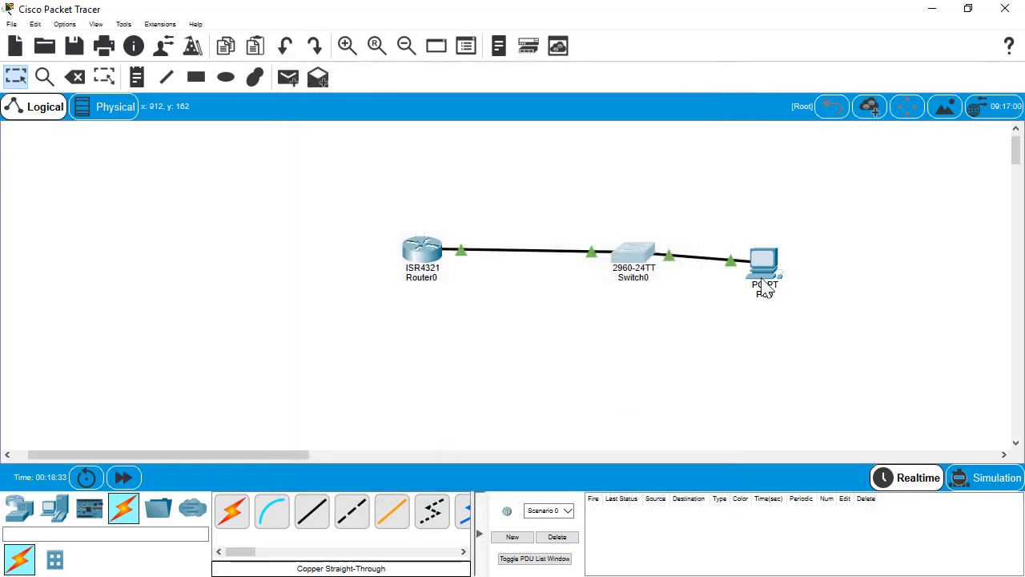
left_click(624, 267)
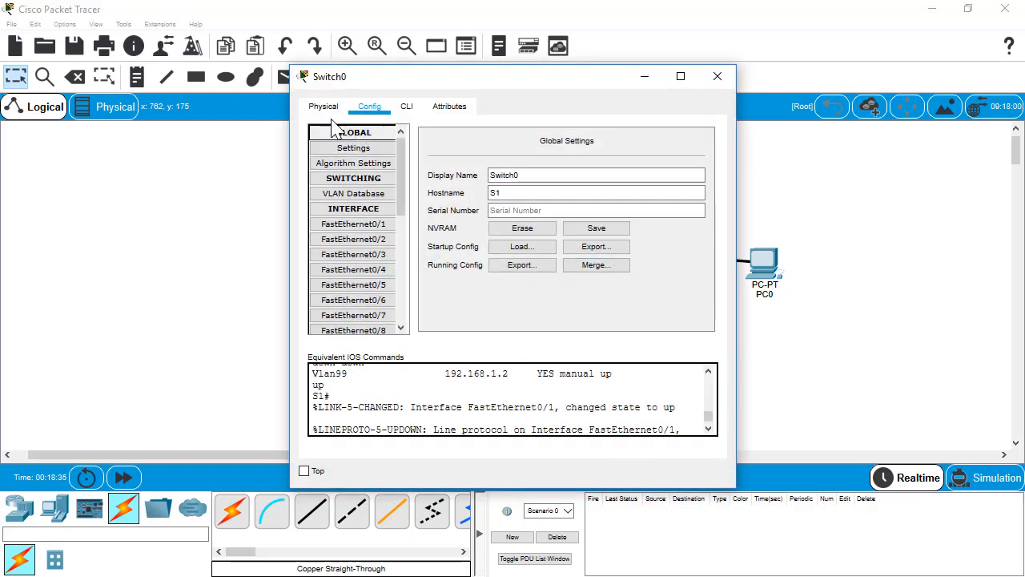
left_click(409, 106)
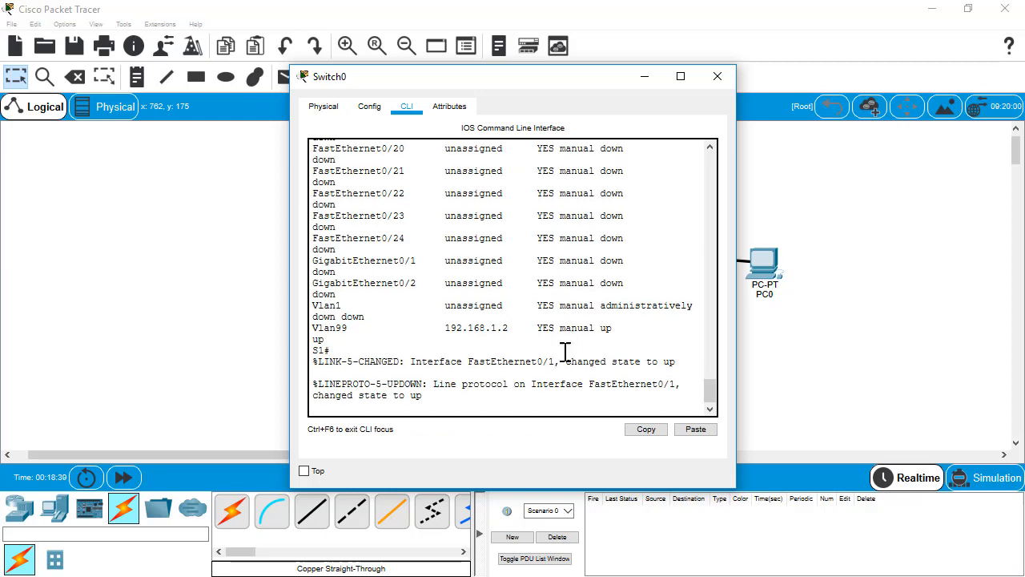
scroll(598, 386, "up", 2)
scroll(570, 358, "up", 10)
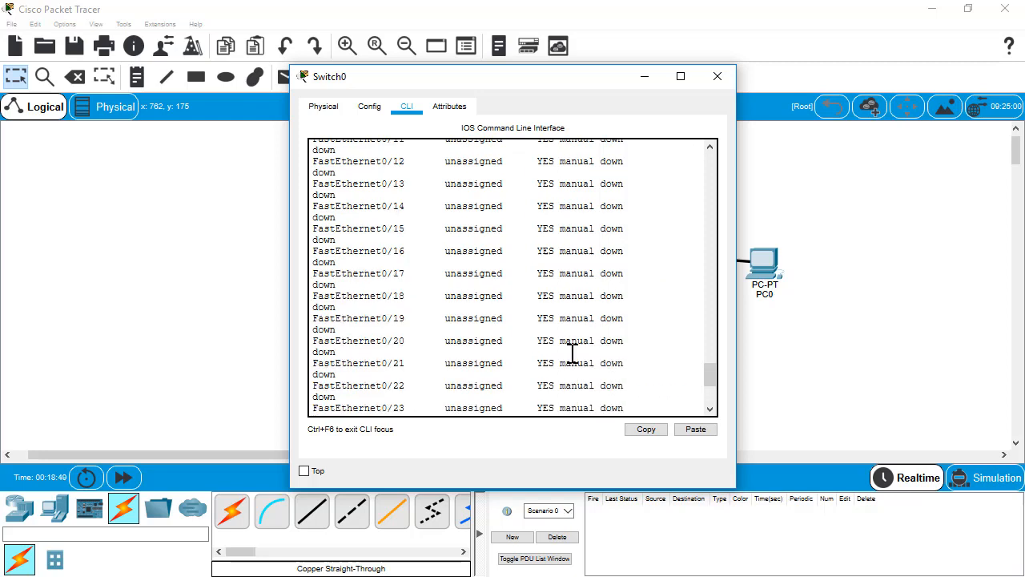
left_click_drag(711, 362, 702, 457)
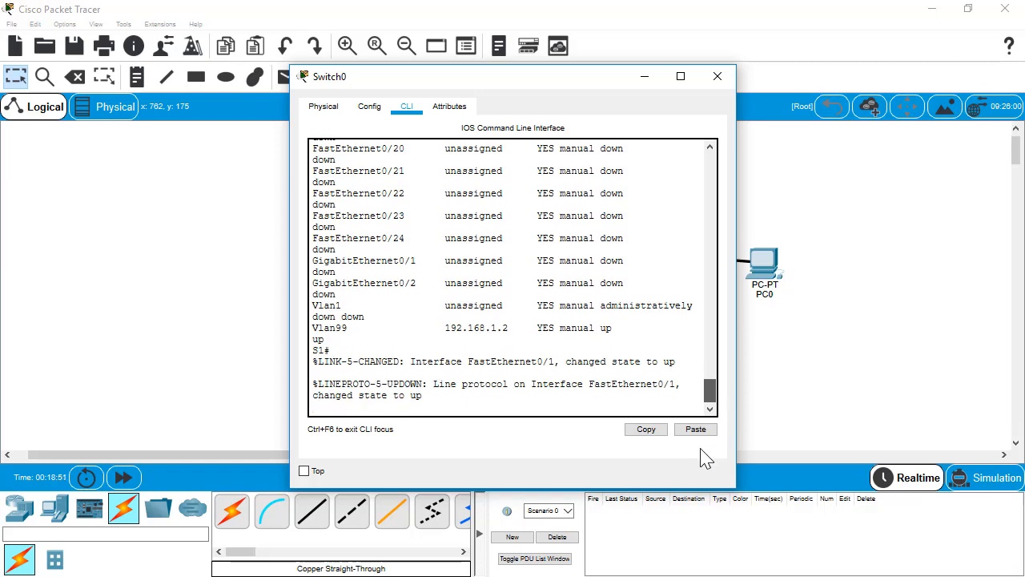
On S1, run config t, interface FastEthernet0/1, and switchport access vlan 99
key("Return")
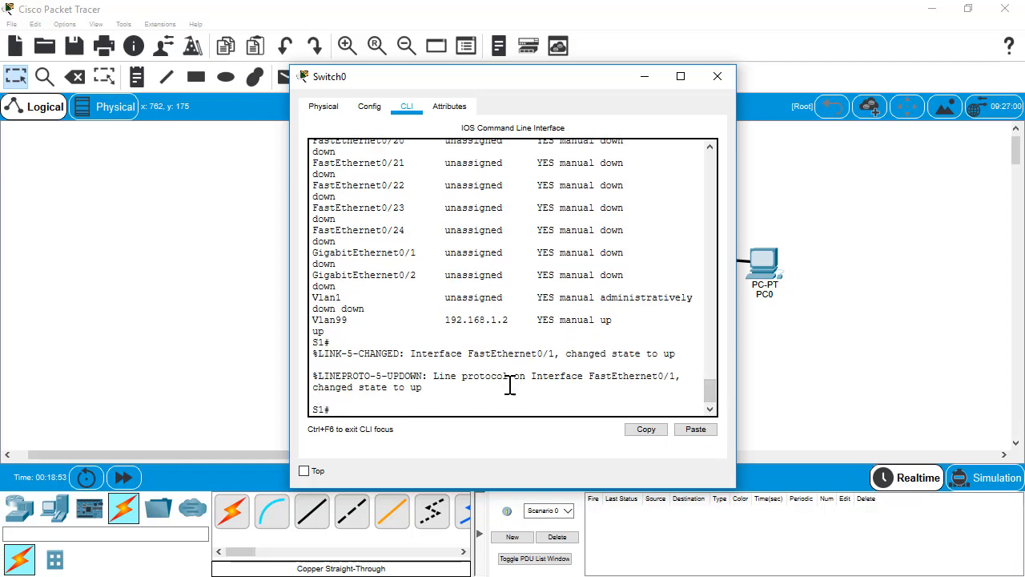
type("enable")
key("BackSpace")
key("BackSpace")
key("BackSpace")
key("BackSpace")
key("BackSpace")
key("BackSpace")
type("config t")
key("Return")
type("inter")
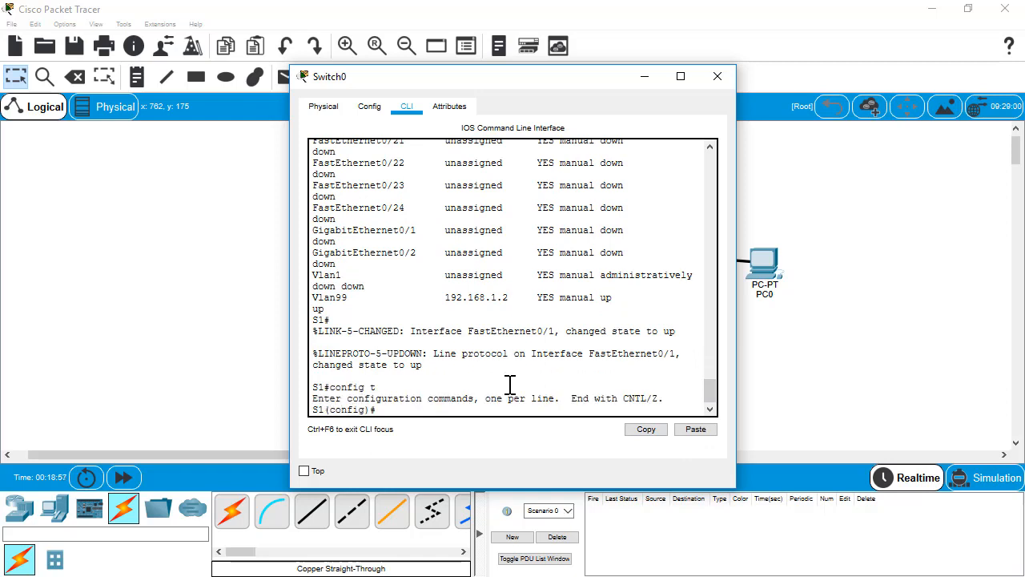
type("face f0")
key("Tab")
type("/1")
key("Return")
type("sw")
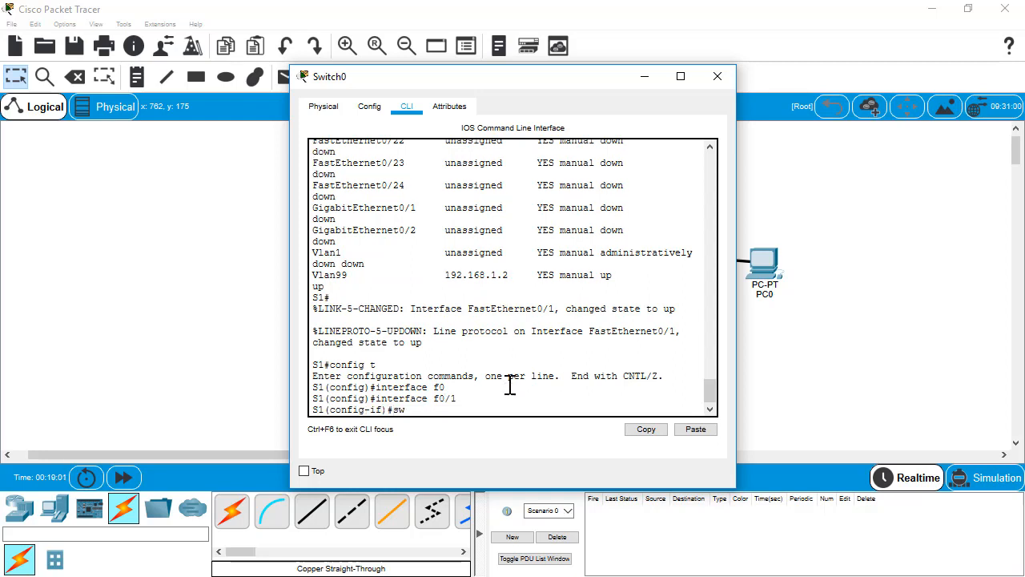
type("itchport access vlan 99")
key("Return")
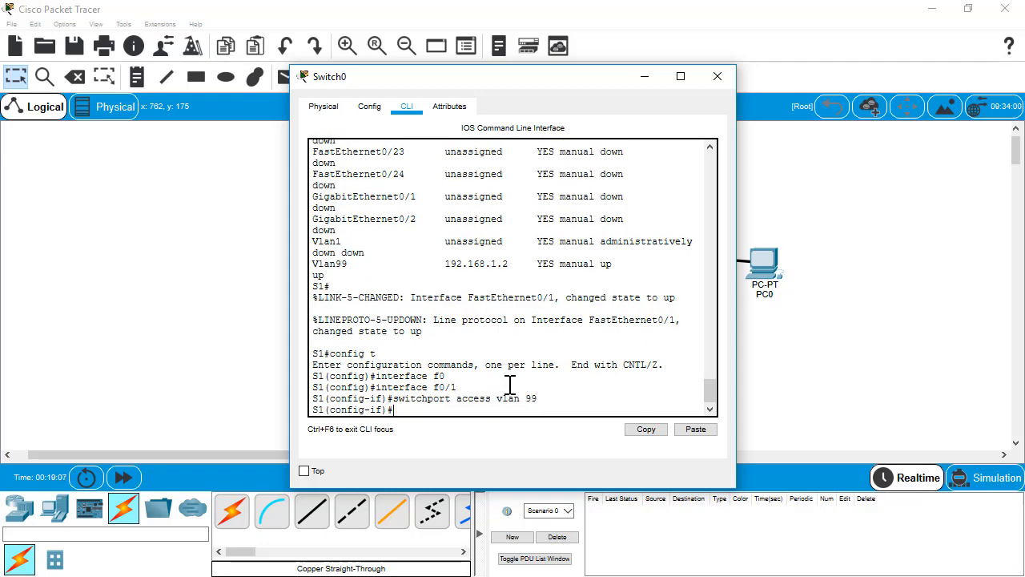
Open PC0 and fast-forward simulated time so the links come up
left_click(769, 264)
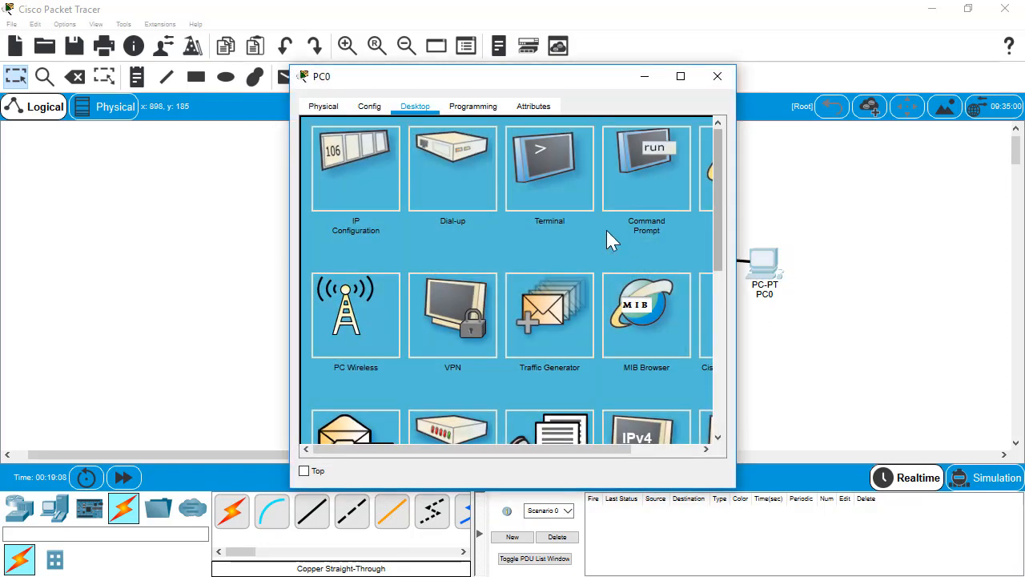
left_click_drag(629, 85, 376, 100)
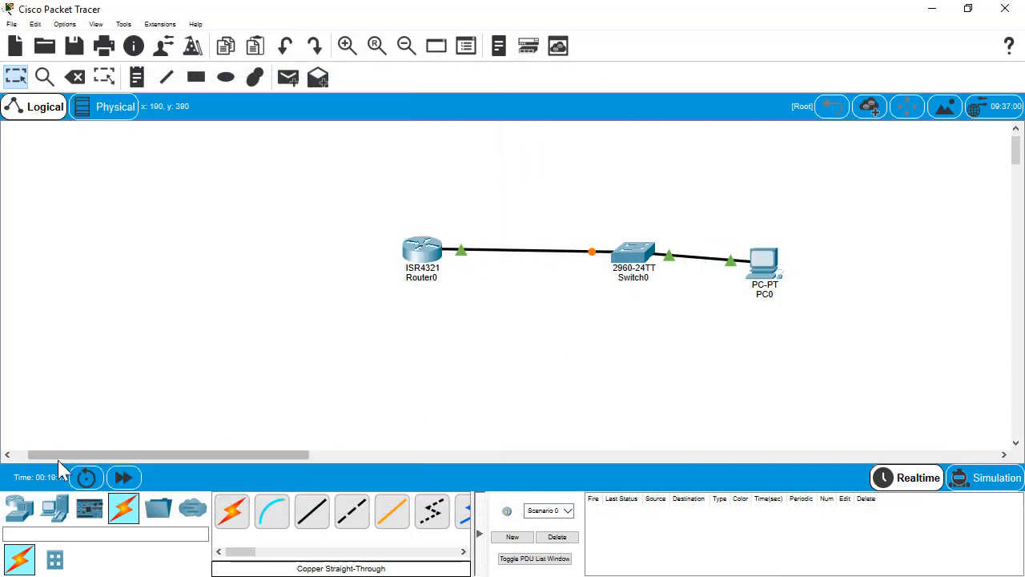
left_click(121, 478)
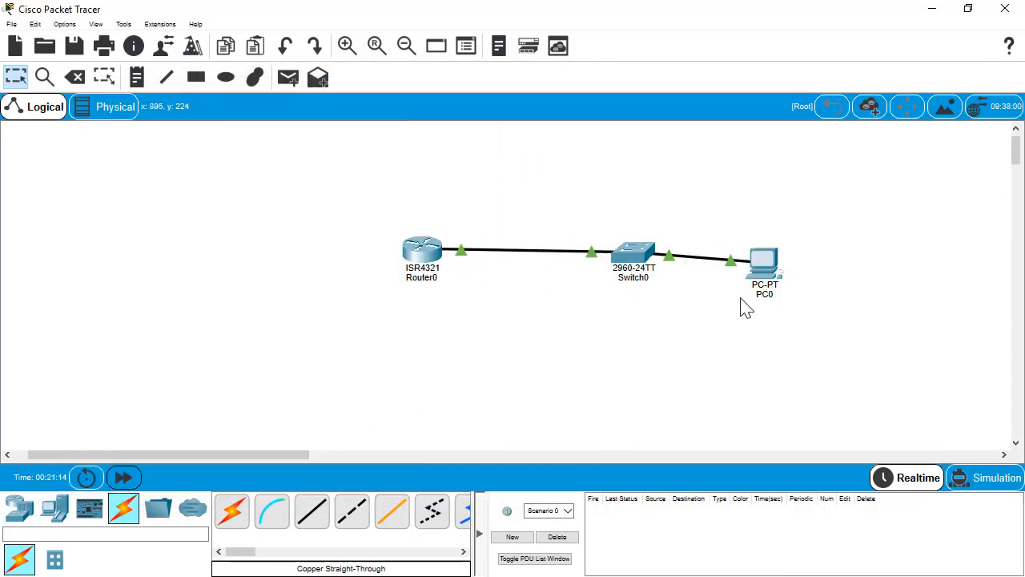
left_click(763, 264)
Rerun the SSH login to 192.168.1.1 from PC0, getting Login invalid, then open Router0's CLI
left_click(396, 172)
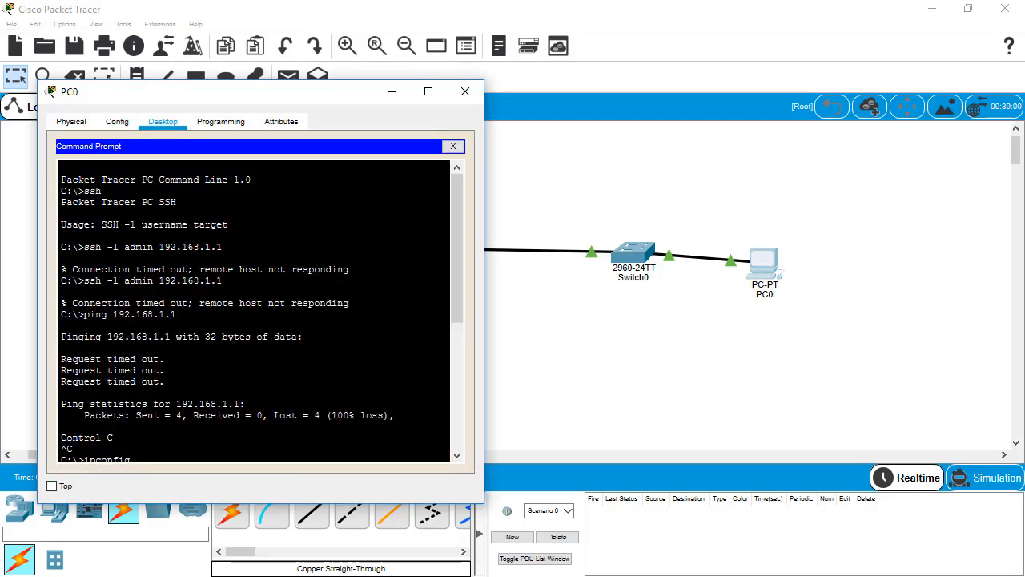
key("Up")
key("Up")
key("Up")
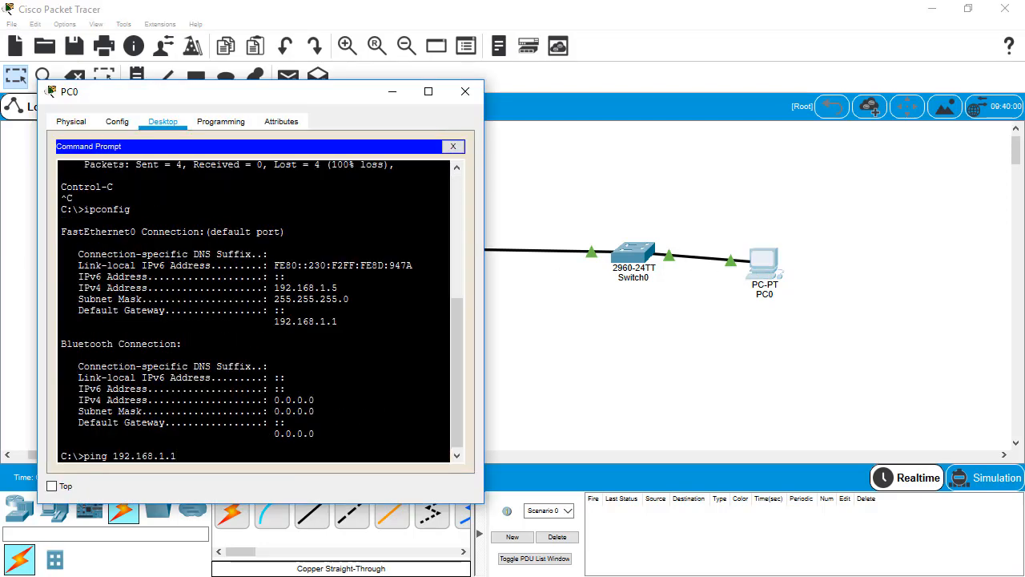
key("Return")
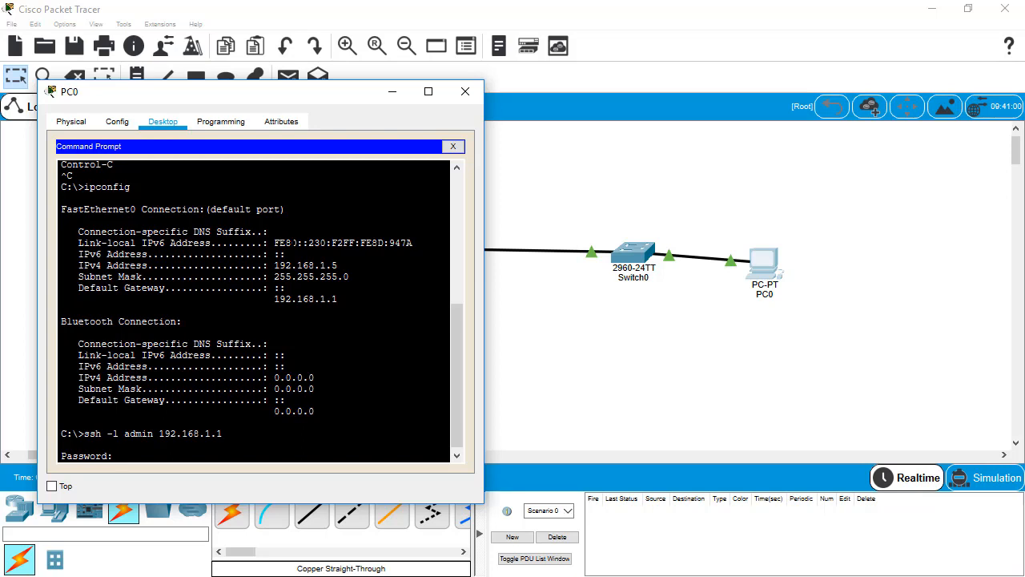
left_click_drag(298, 91, 445, 37)
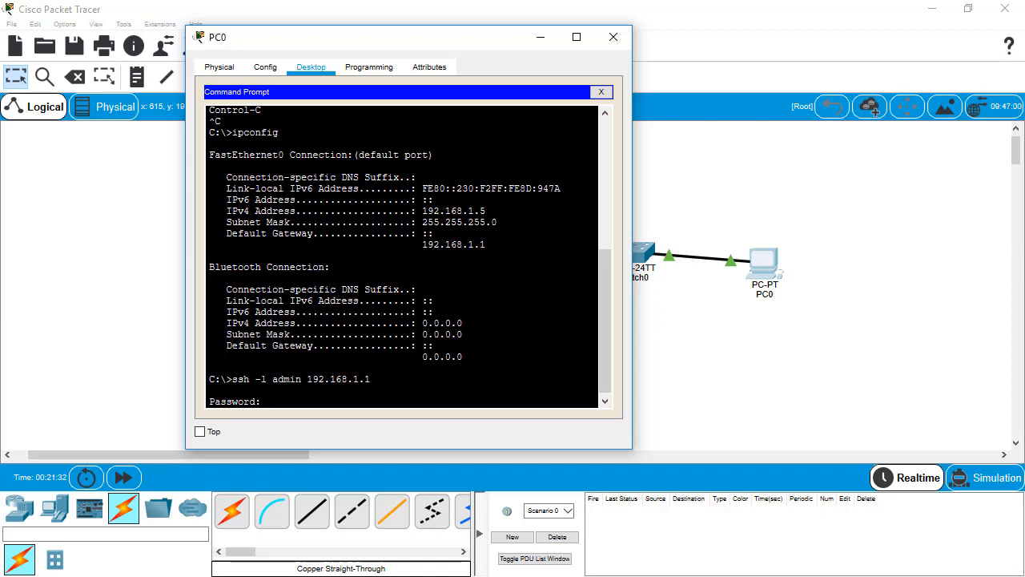
key("Return")
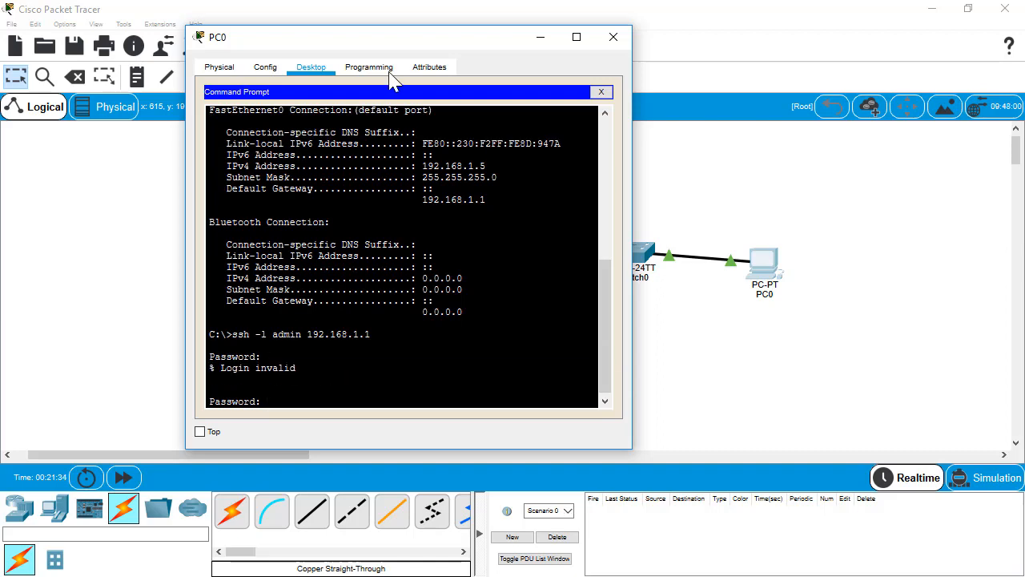
left_click_drag(403, 32, 572, 314)
left_click(426, 257)
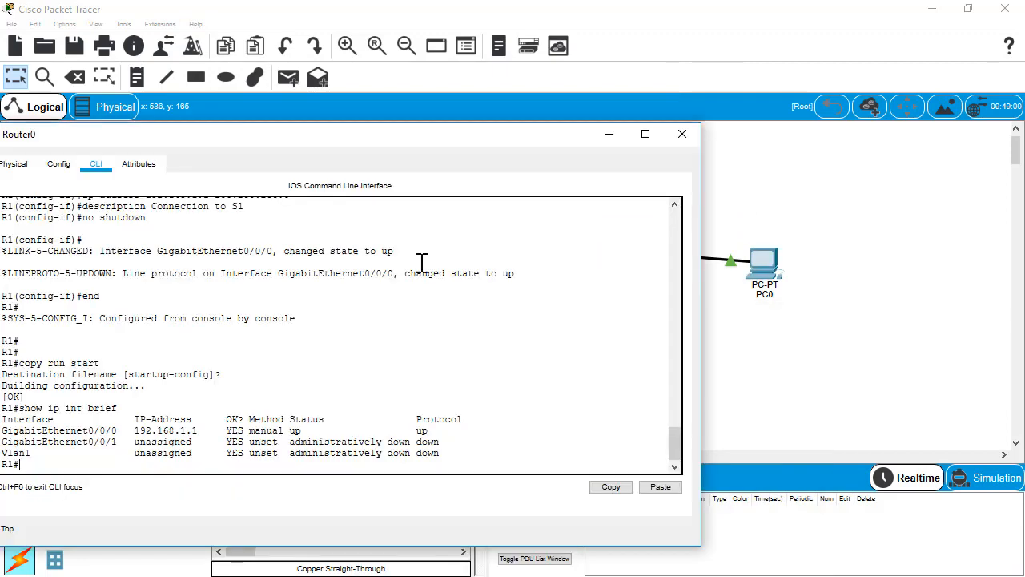
Scroll back through Router0's CLI history of RSA key, password and line settings, then reopen PC0
left_click_drag(189, 137, 334, 102)
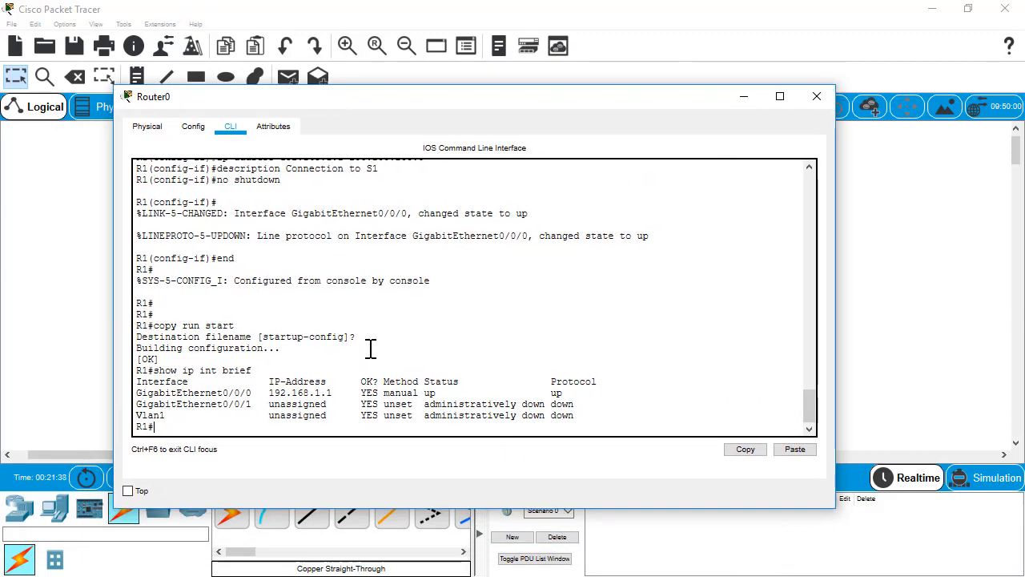
scroll(370, 352, "up", 8)
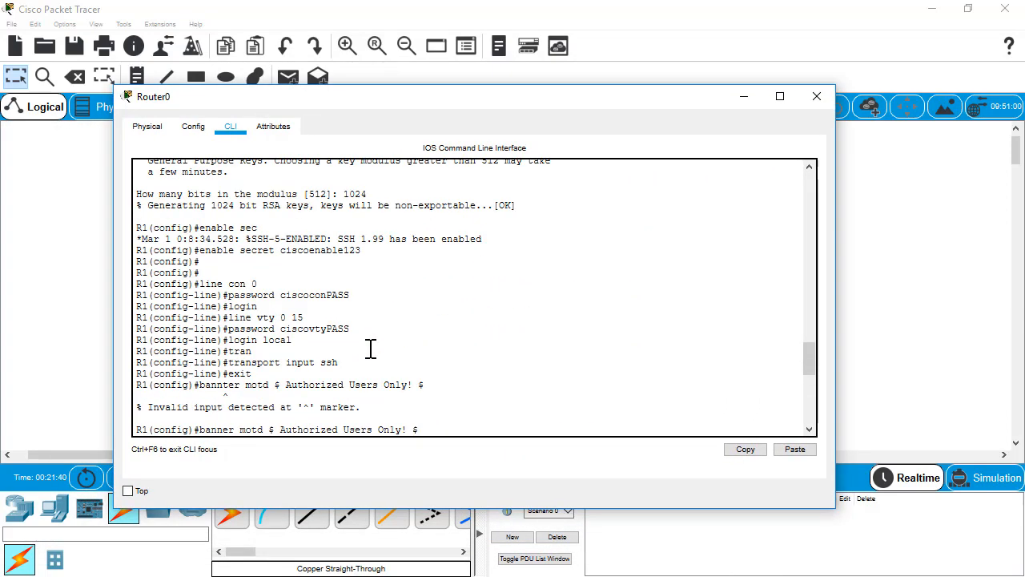
scroll(370, 349, "up", 3)
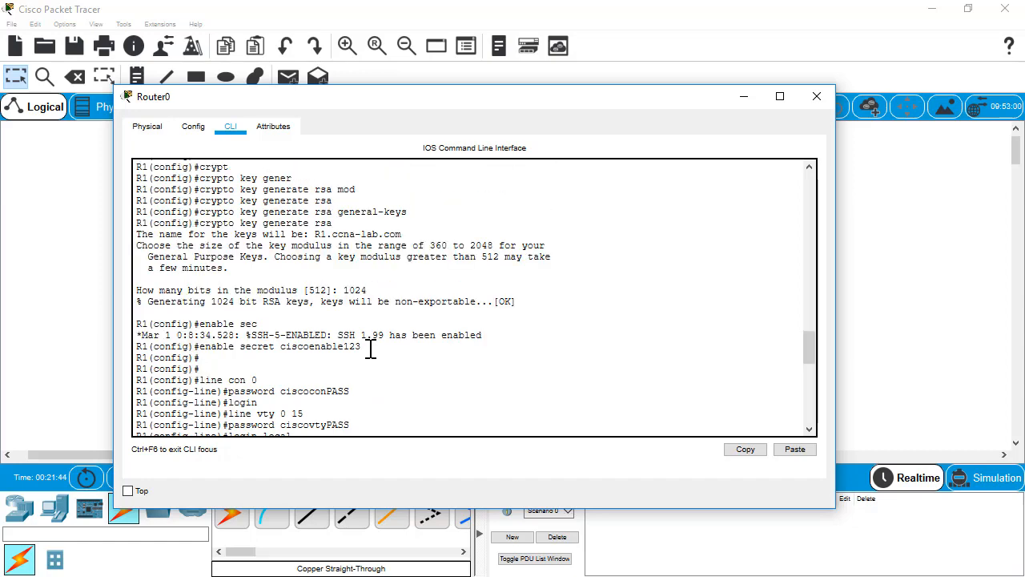
scroll(370, 350, "up", 2)
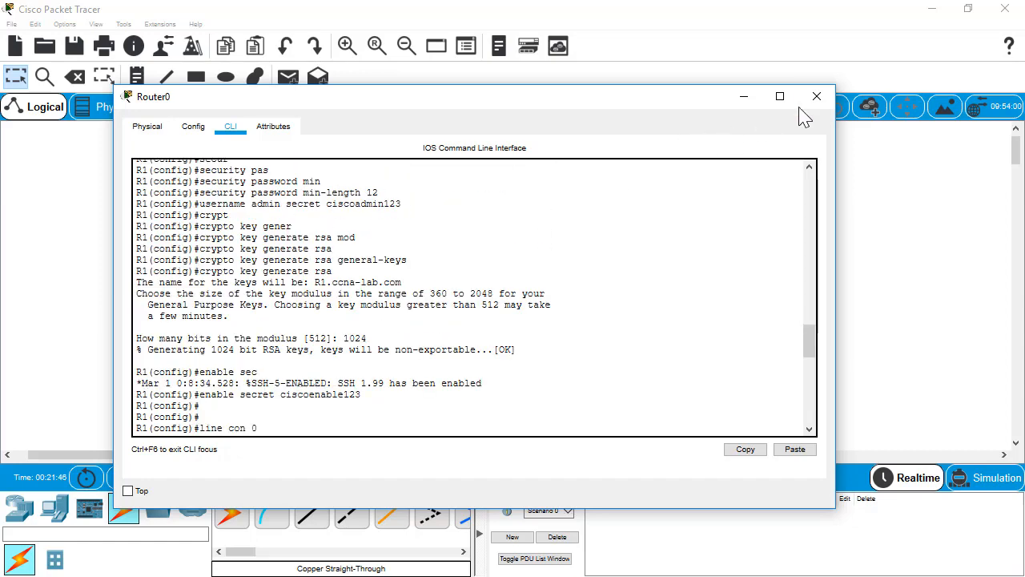
left_click(744, 99)
left_click(762, 264)
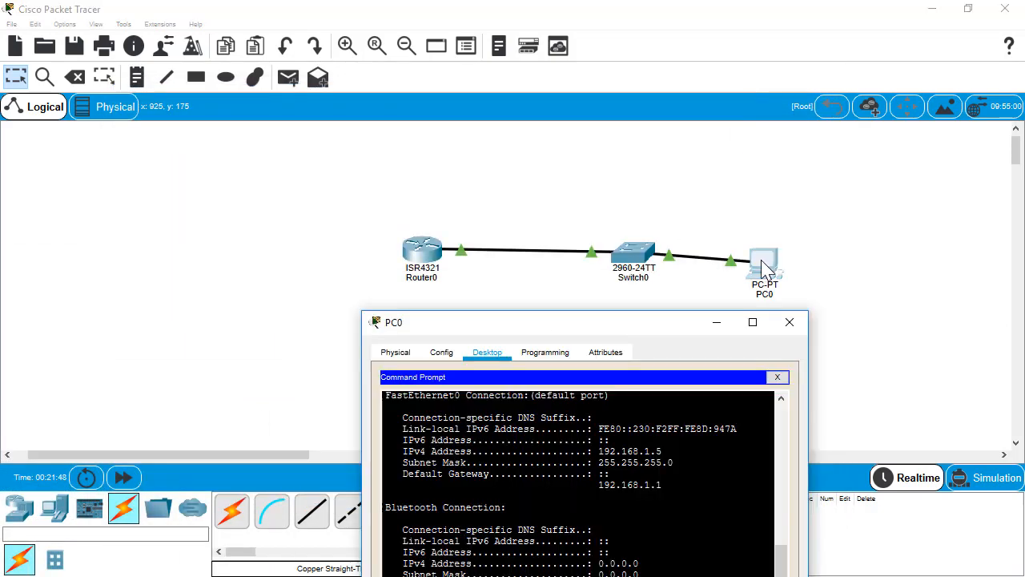
Enter the SSH password to reach R1's banner, try enable (Bad secrets), exit, and close the prompt
left_click_drag(531, 331, 390, 203)
left_click_drag(353, 98, 345, 87)
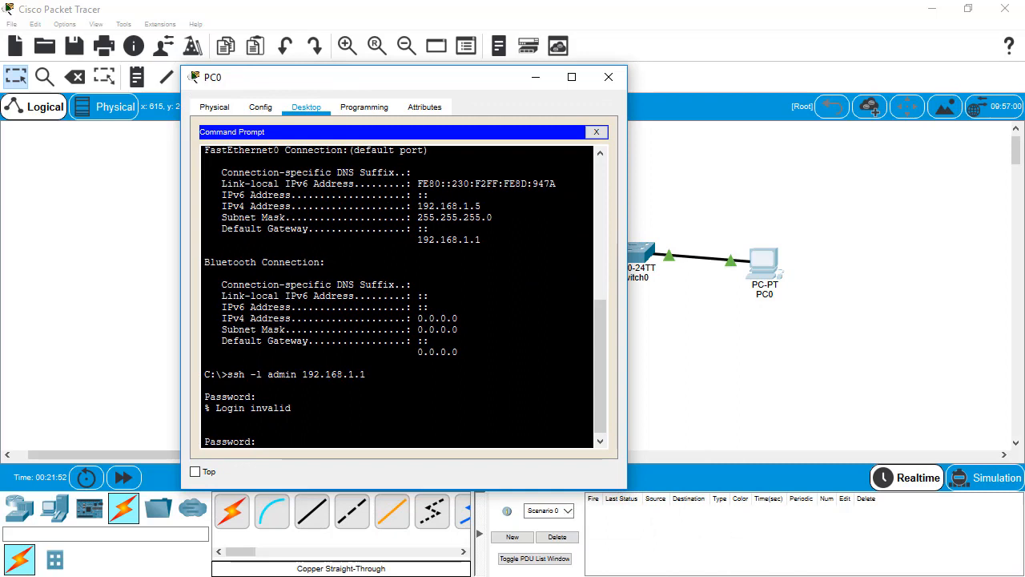
key("Return")
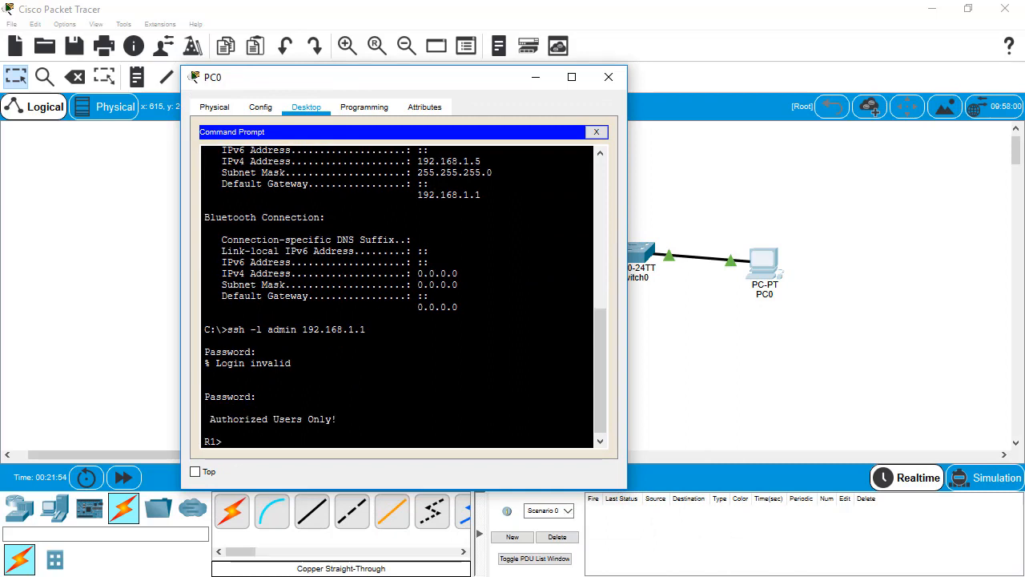
type("enable")
key("Return")
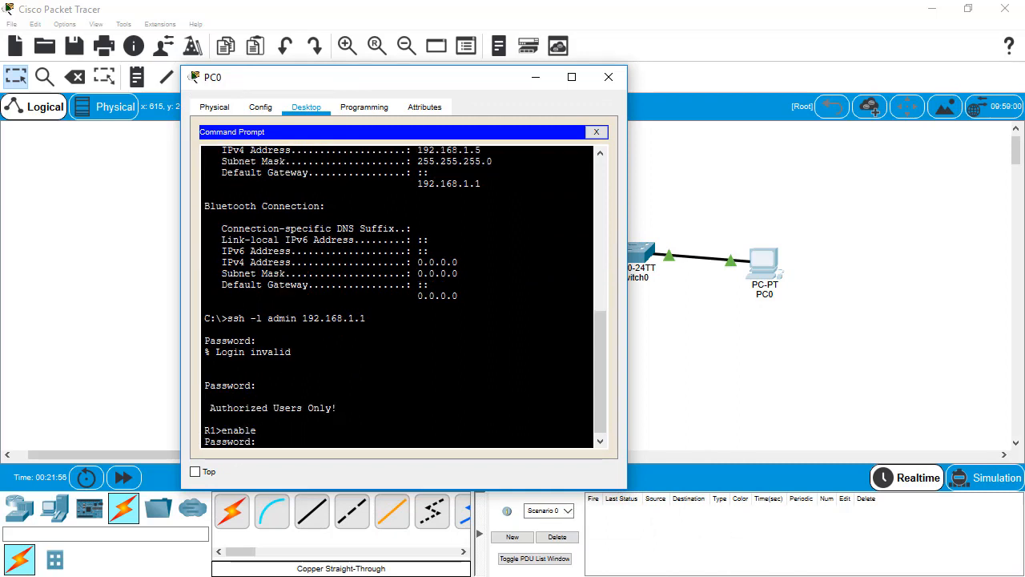
key("Return")
key("Return")
key("Return")
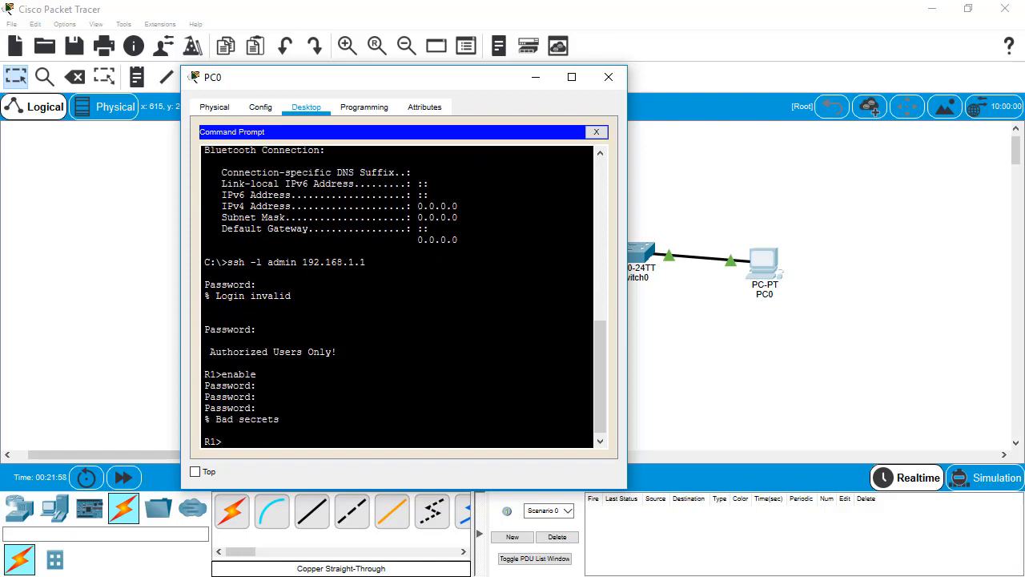
key("Return")
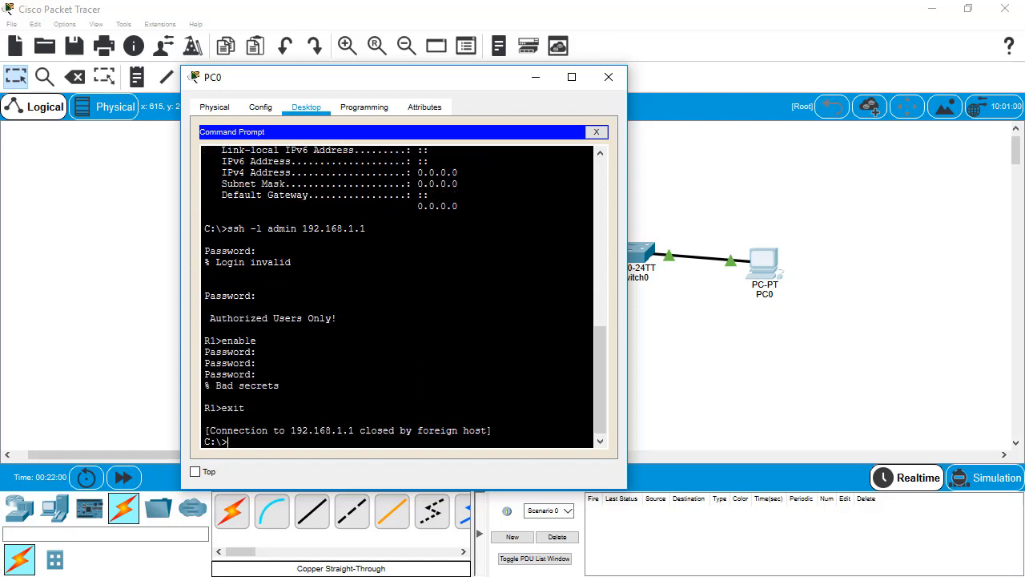
key("Return")
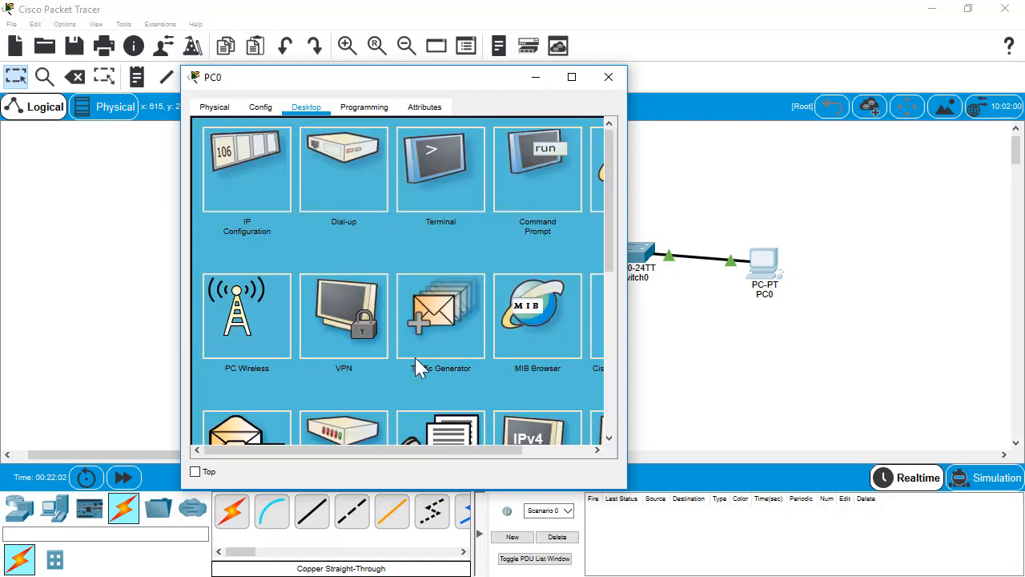
Close PC0's window, then move PC0 right, Router0 up-left, and Switch0 between them
left_click(609, 78)
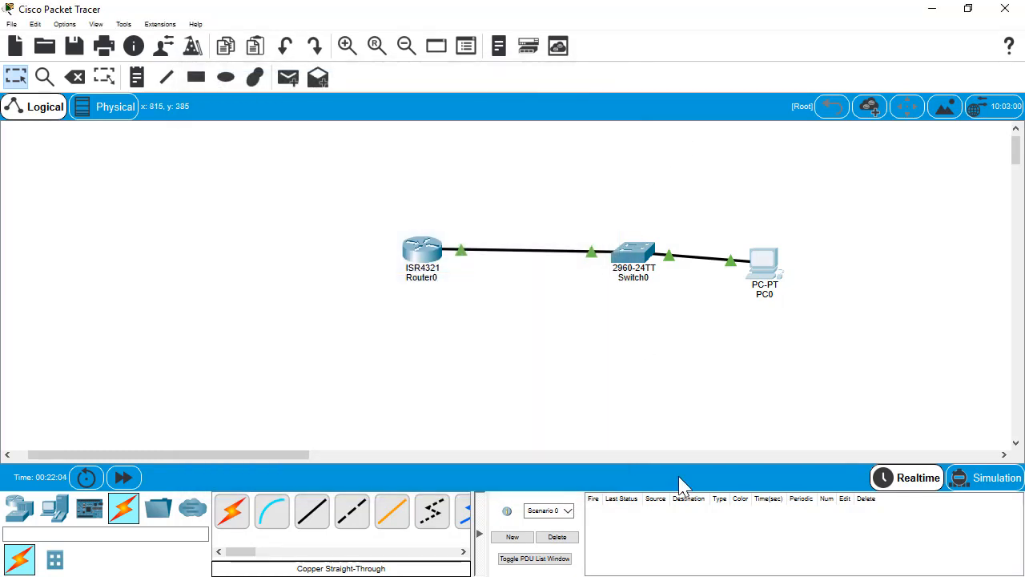
left_click_drag(770, 269, 844, 273)
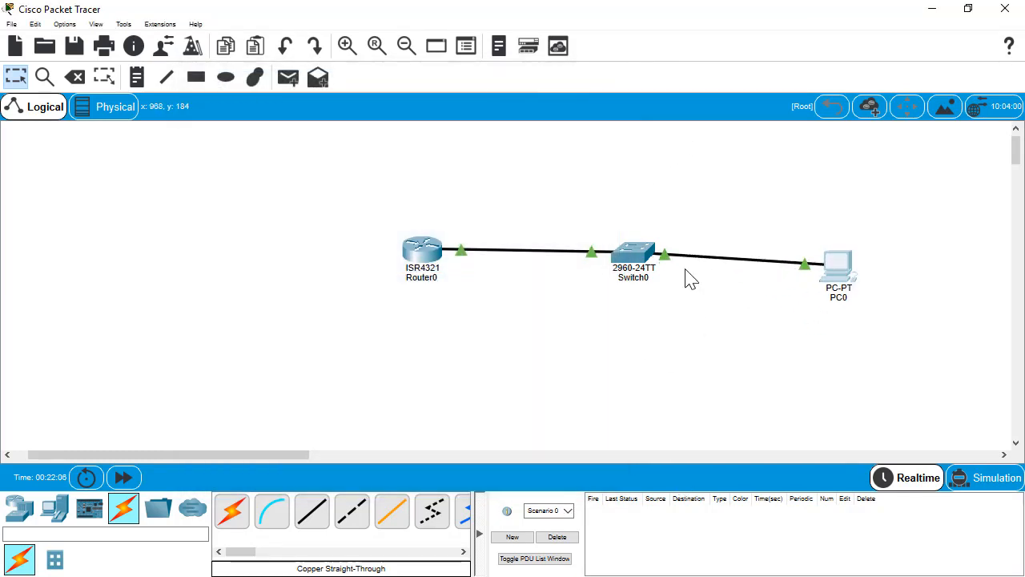
left_click_drag(621, 264, 595, 331)
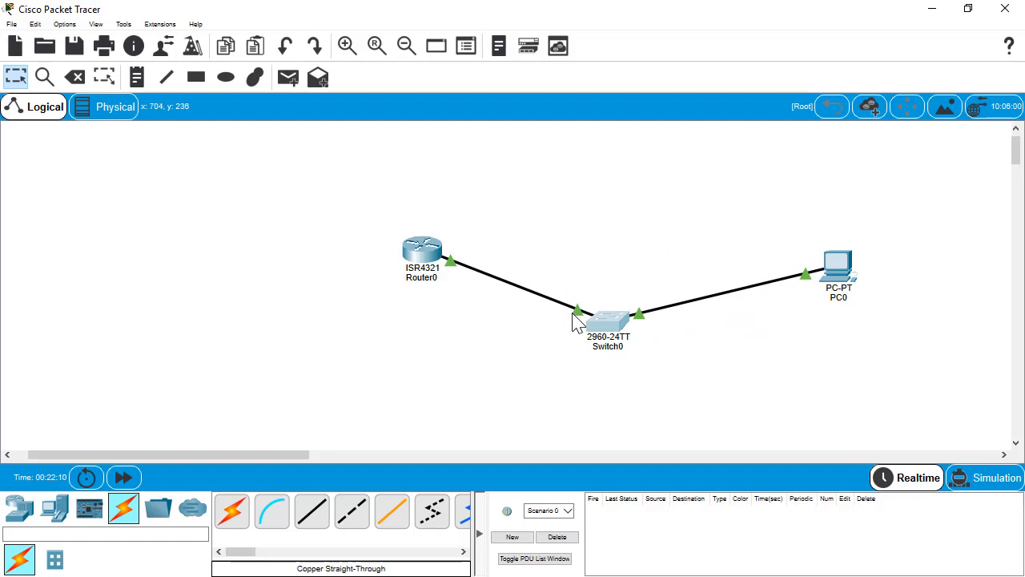
left_click_drag(595, 320, 602, 217)
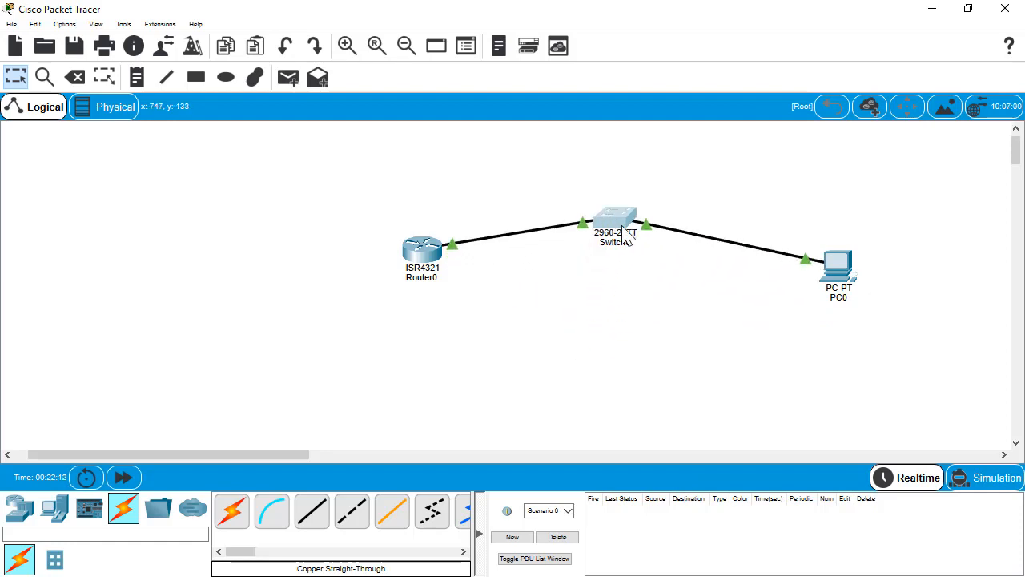
left_click_drag(833, 268, 890, 298)
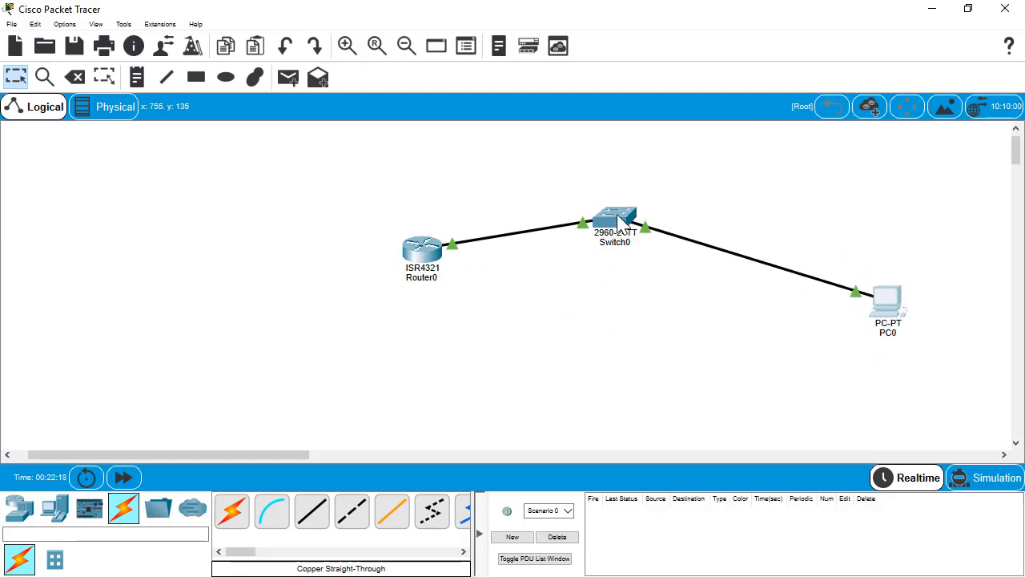
left_click_drag(621, 230, 616, 210)
left_click_drag(417, 256, 309, 218)
left_click_drag(631, 207, 618, 251)
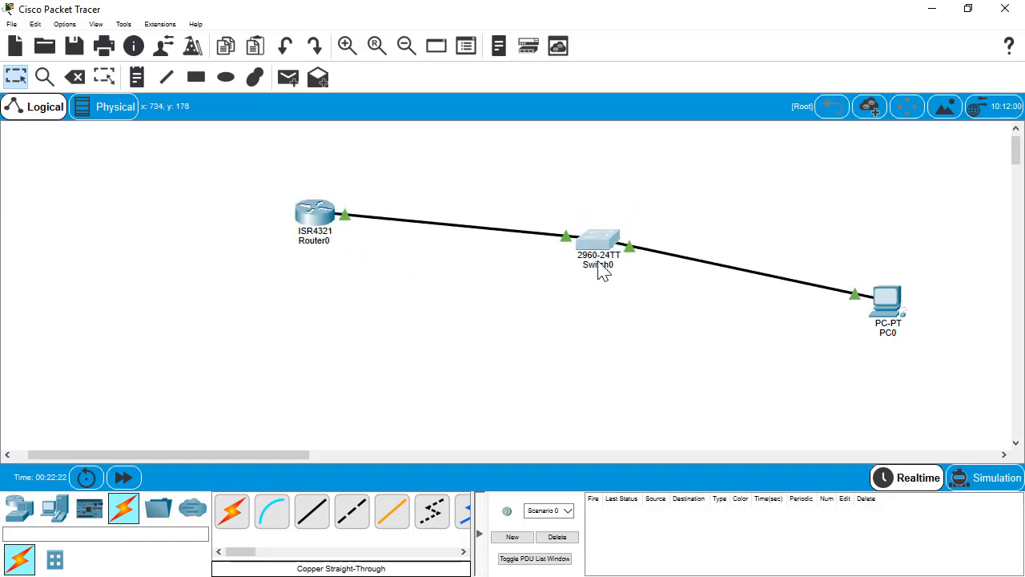